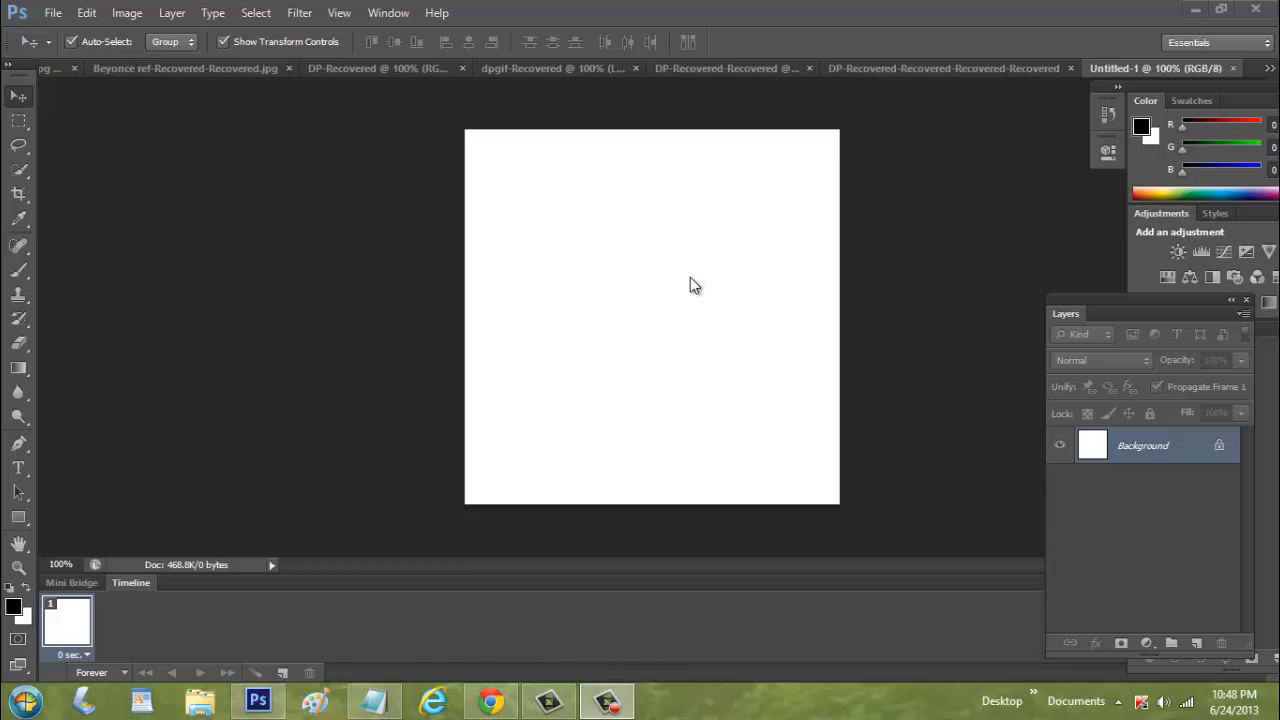
Create a new 400 x 400 pixel document named "cs6 Tutorial"
{"action": "left_click", "coordinate": [51, 12]}
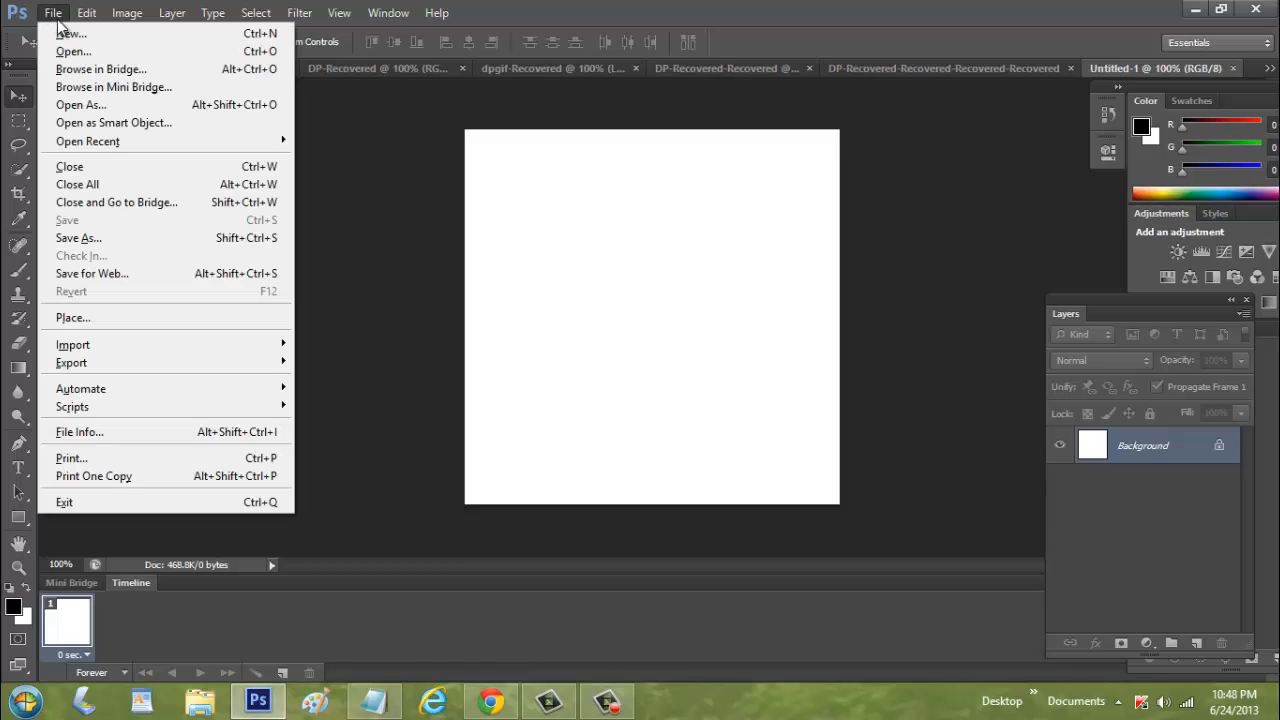
{"action": "left_click", "coordinate": [80, 38]}
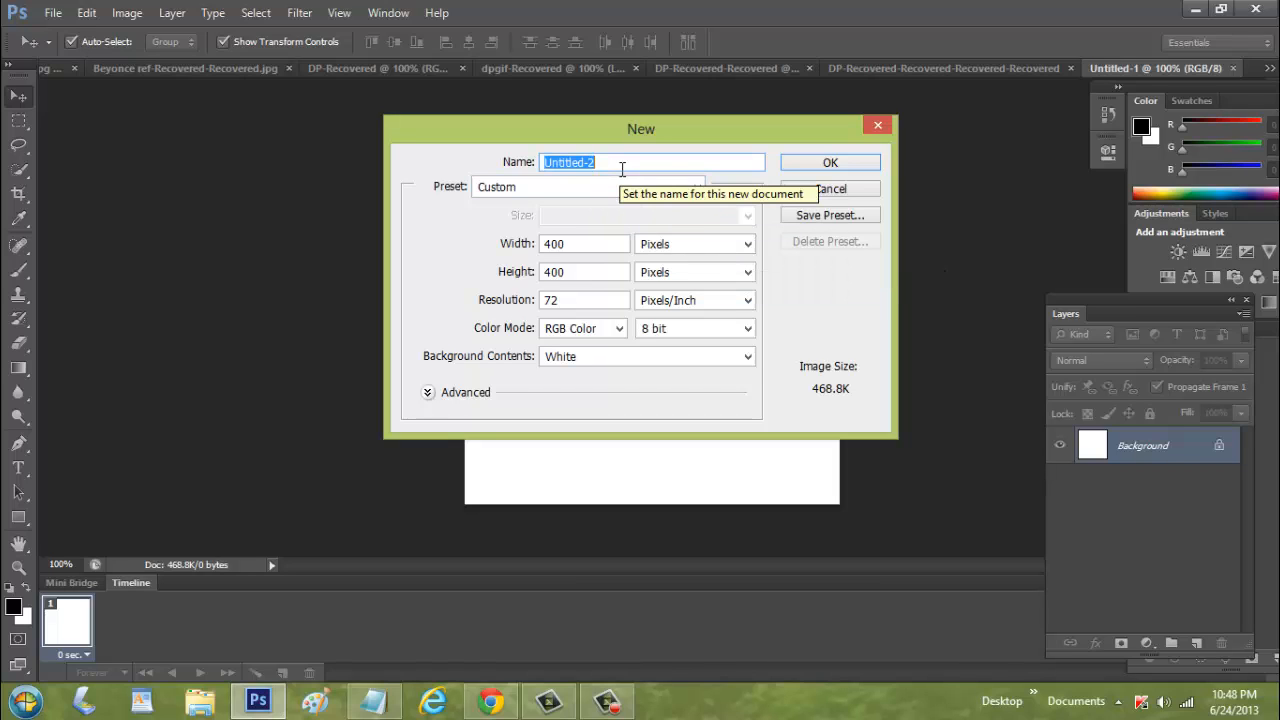
{"action": "type", "text": "cs6 Tutorial"}
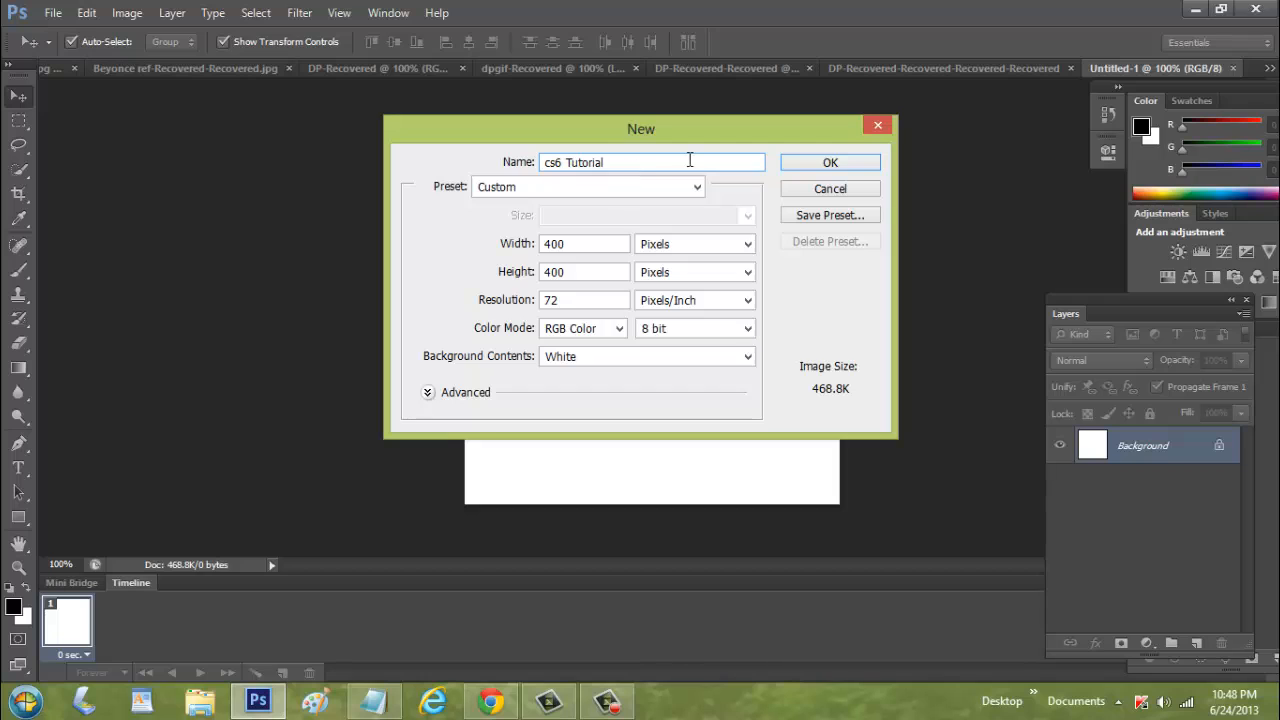
{"action": "left_click", "coordinate": [802, 160]}
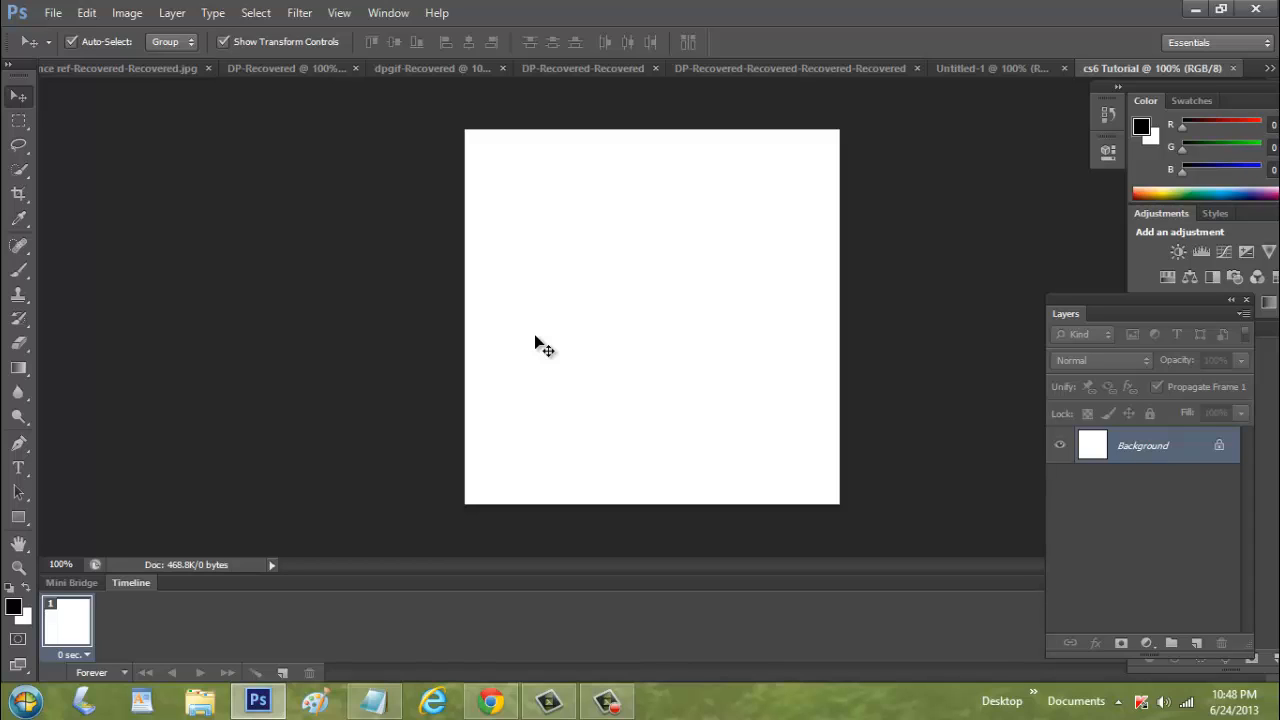
Add a text layer on the canvas reading "T.G.I.F" with the Type tool
{"action": "left_click", "coordinate": [17, 470]}
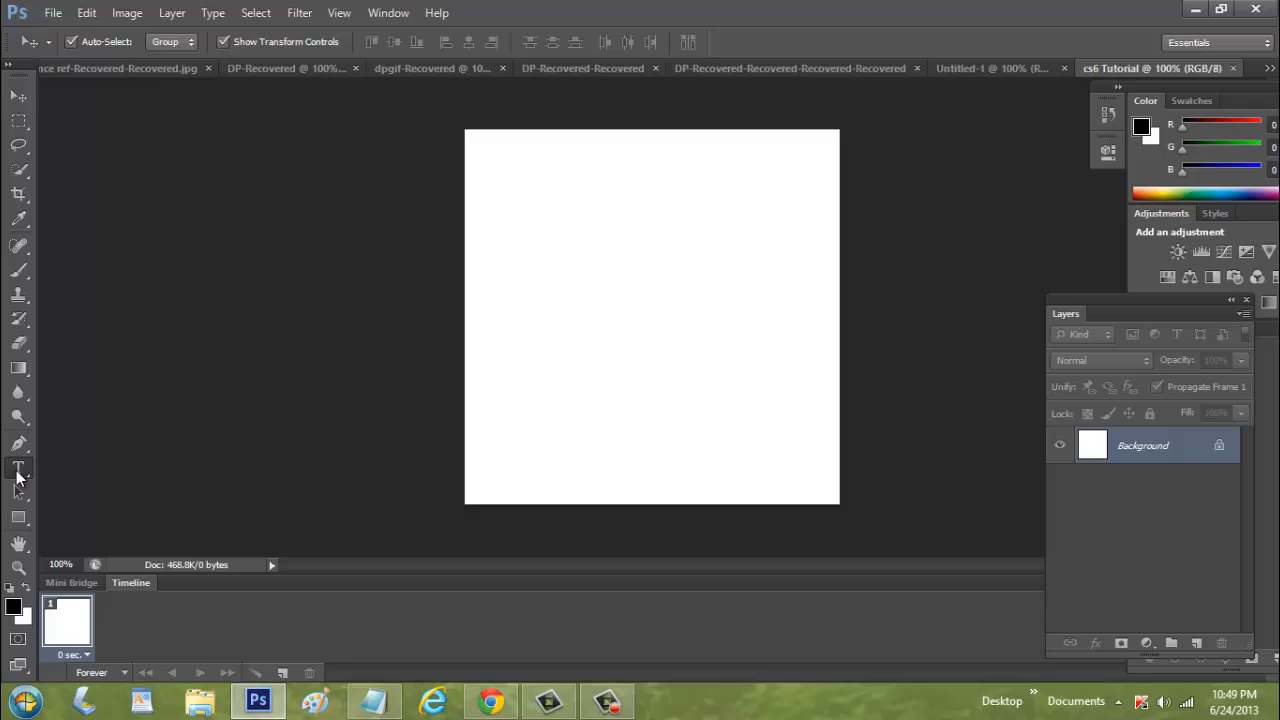
{"action": "left_click", "coordinate": [540, 270]}
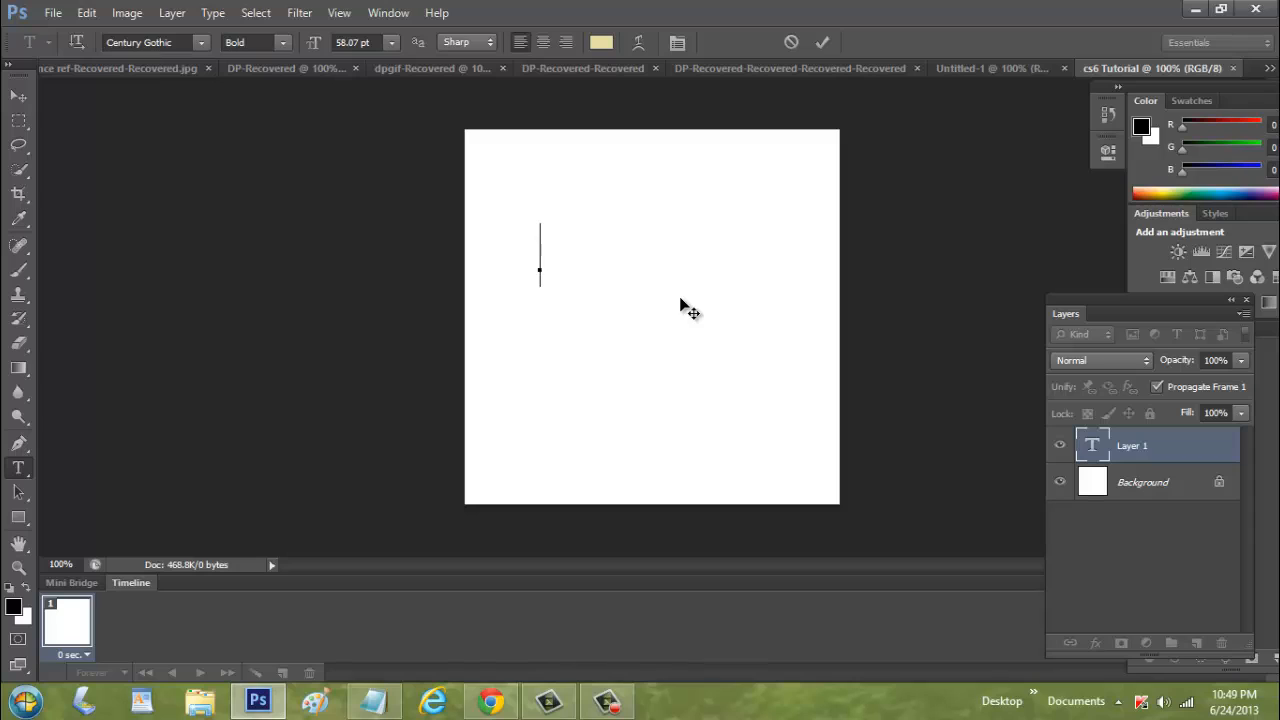
{"action": "type", "text": "T"}
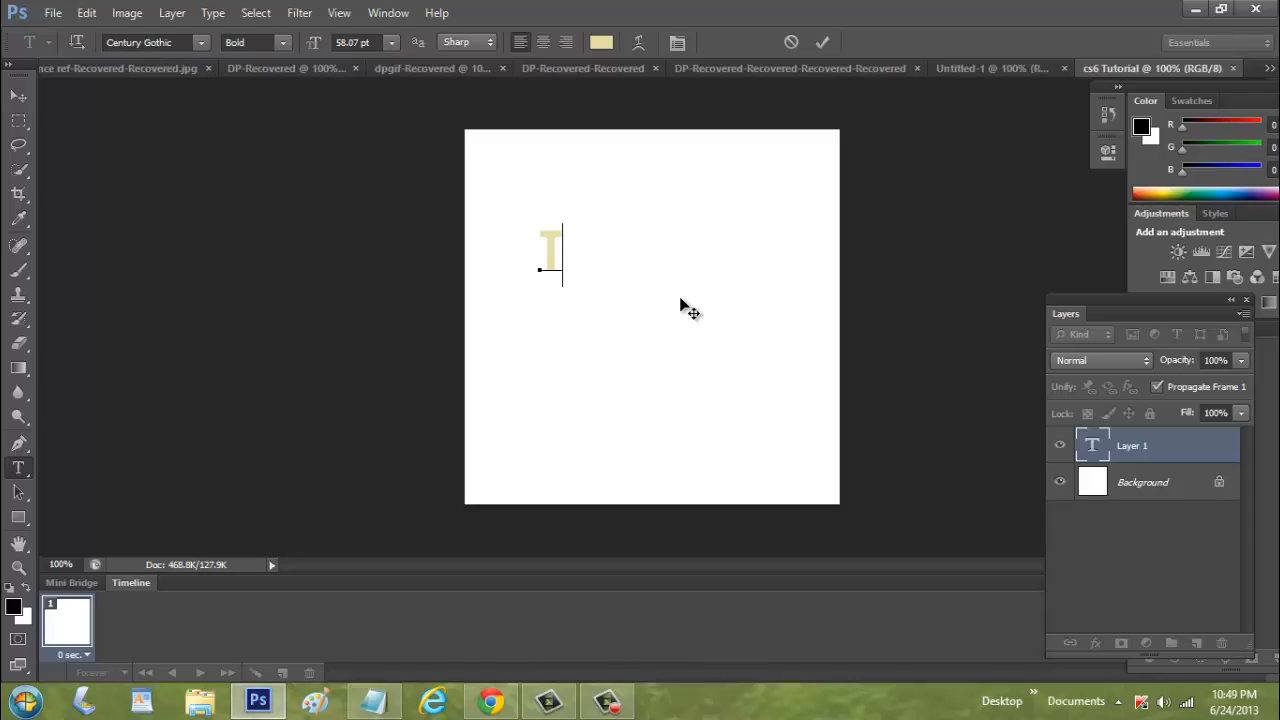
{"action": "type", "text": ".G.I"}
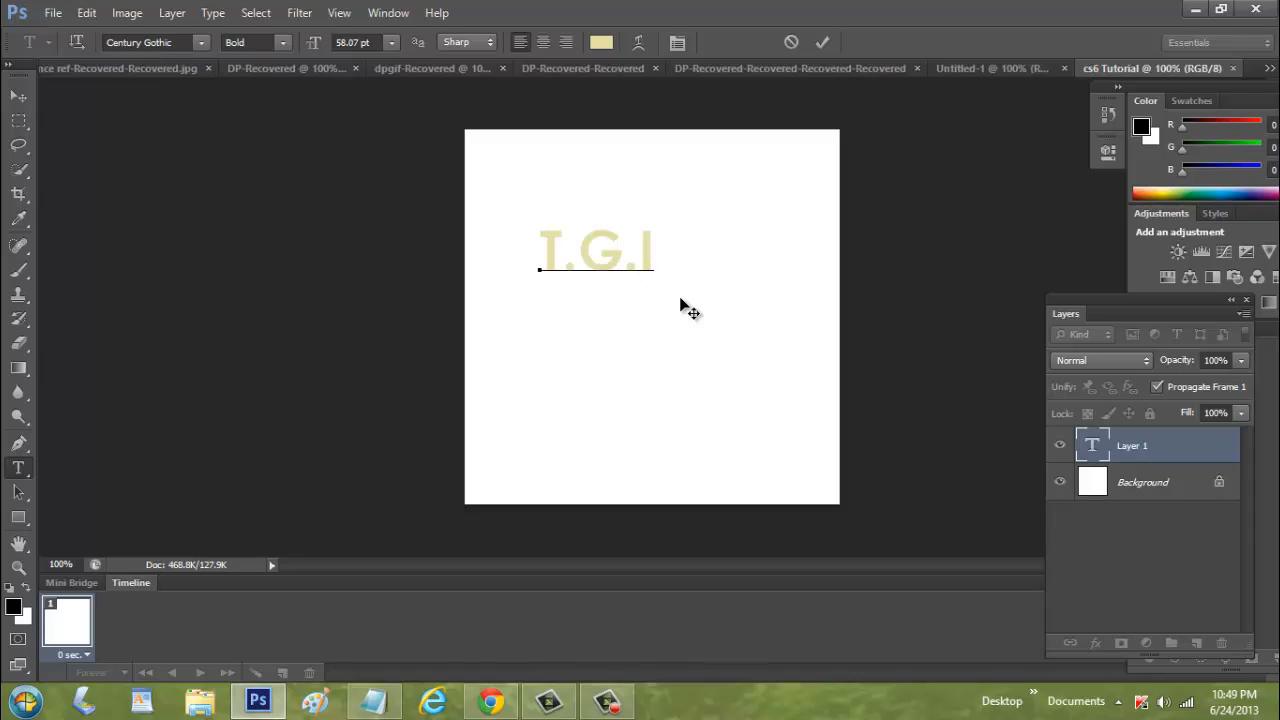
{"action": "type", "text": ".F"}
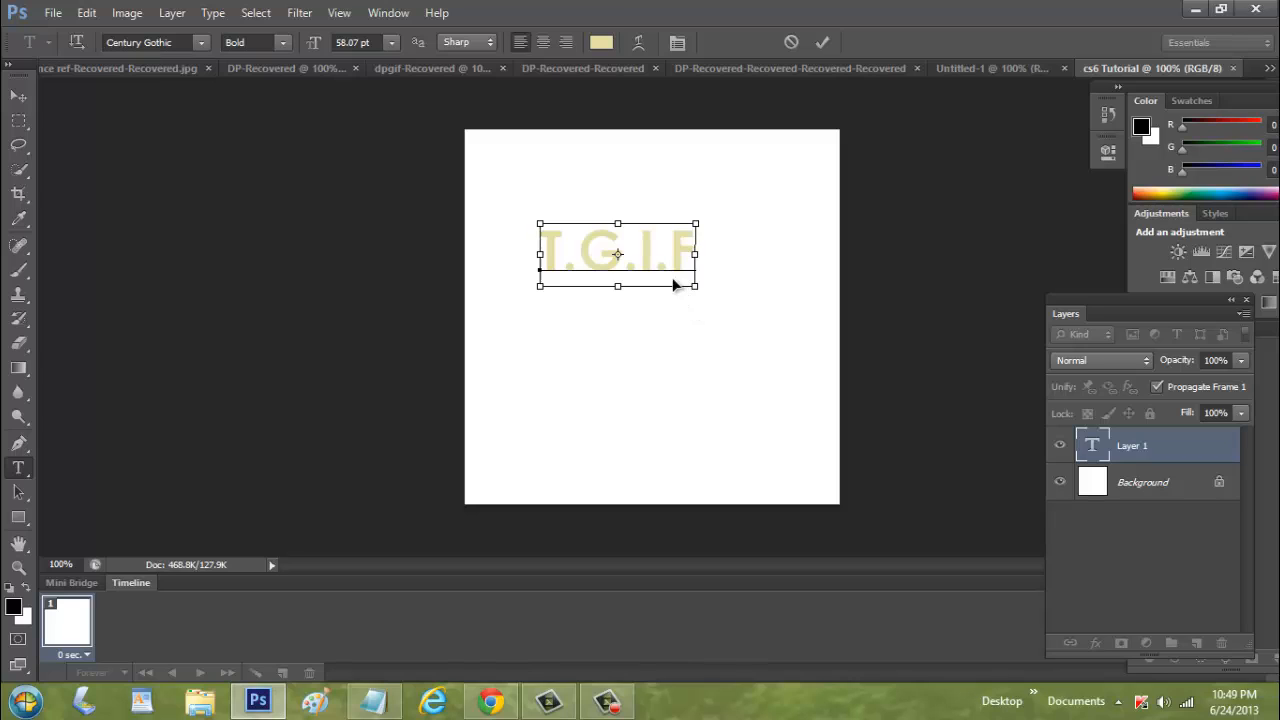
Select all the text and raise its font size to 91.07 pt
{"action": "key", "text": "ctrl+a"}
{"action": "left_click", "coordinate": [360, 42]}
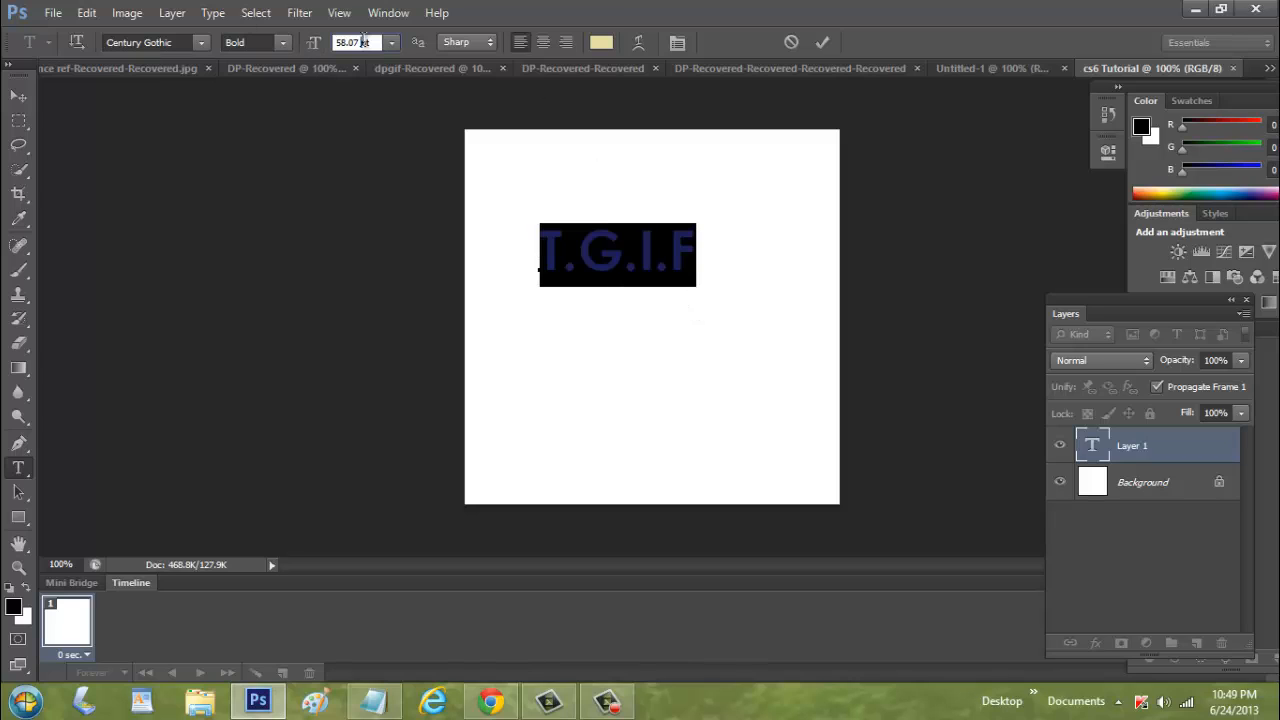
{"action": "key", "text": "Up"}
{"action": "key", "text": "Up"}
{"action": "key", "text": "Up"}
{"action": "key", "text": "Up"}
{"action": "key", "text": "Up"}
{"action": "key", "text": "Up"}
{"action": "key", "text": "Up"}
{"action": "key", "text": "Up"}
{"action": "key", "text": "Up"}
{"action": "key", "text": "Up"}
{"action": "key", "text": "Up"}
{"action": "key", "text": "Up"}
{"action": "key", "text": "Up"}
{"action": "key", "text": "Up"}
{"action": "key", "text": "Up"}
{"action": "key", "text": "Up"}
{"action": "key", "text": "Up"}
{"action": "key", "text": "Up"}
{"action": "key", "text": "Up"}
{"action": "key", "text": "Up"}
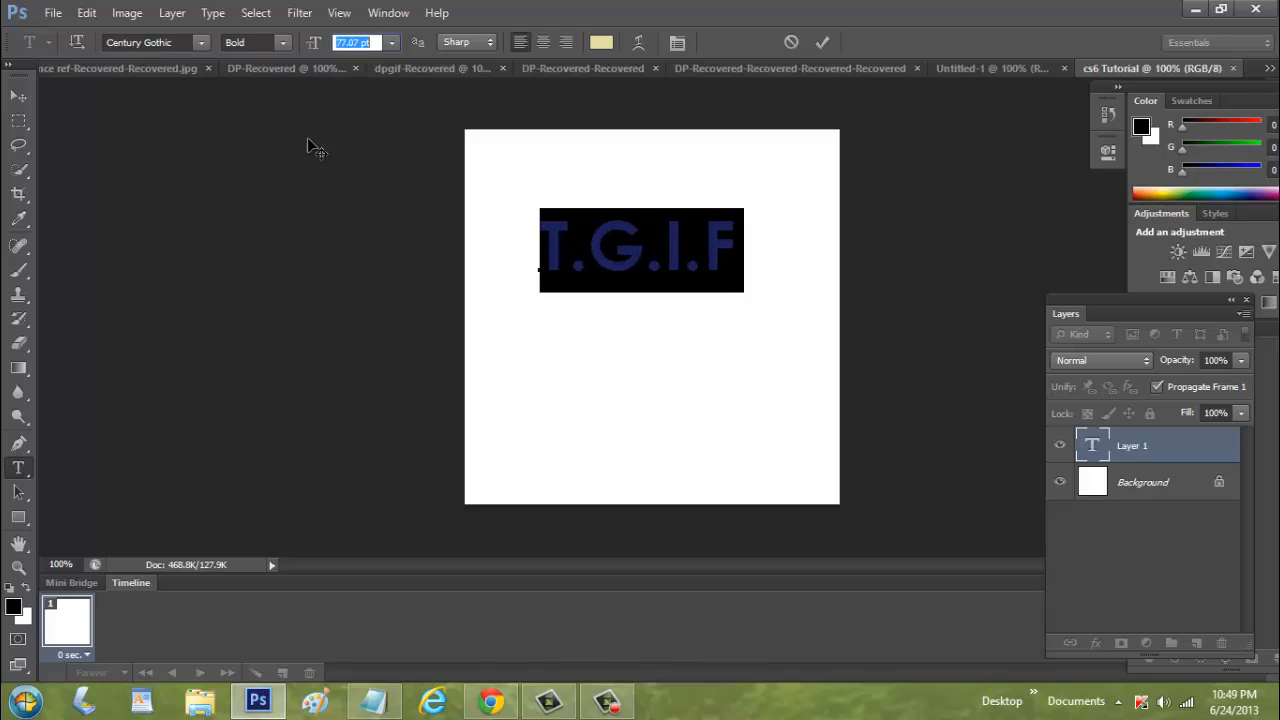
{"action": "key", "text": "Up"}
{"action": "key", "text": "Up"}
{"action": "key", "text": "Up"}
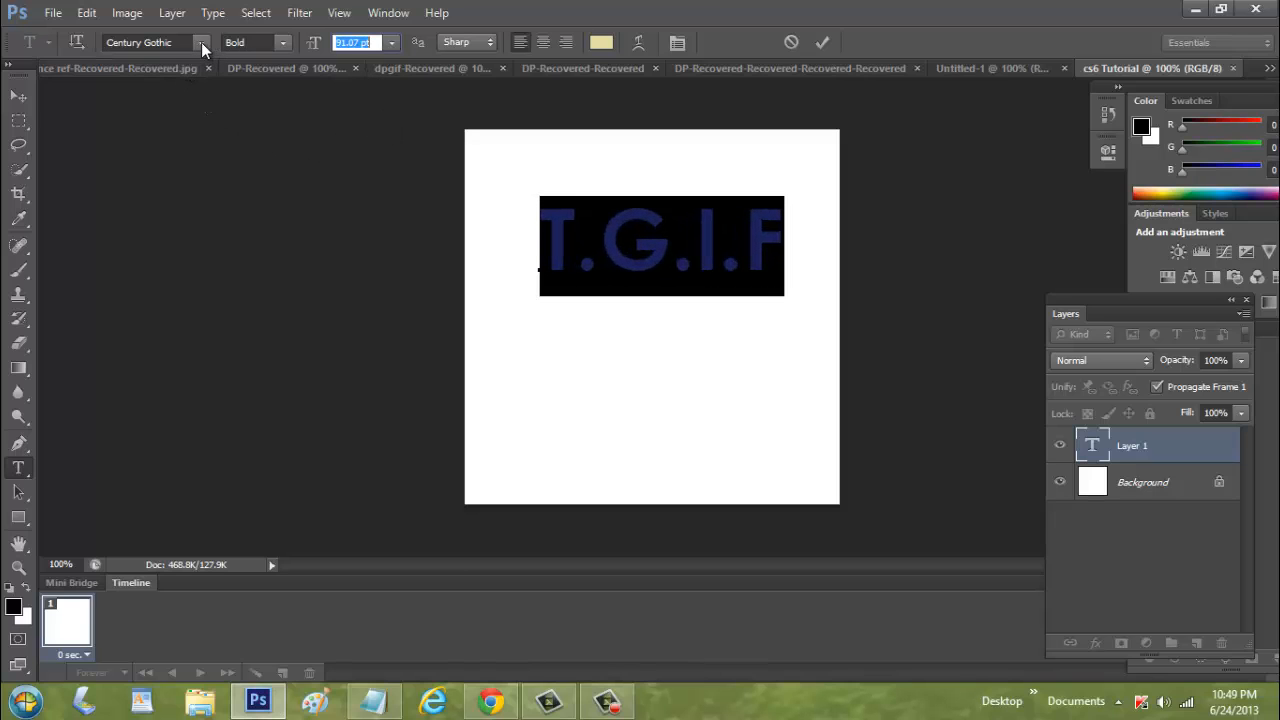
Change the text's font to Arial and commit the text
{"action": "left_click", "coordinate": [201, 42]}
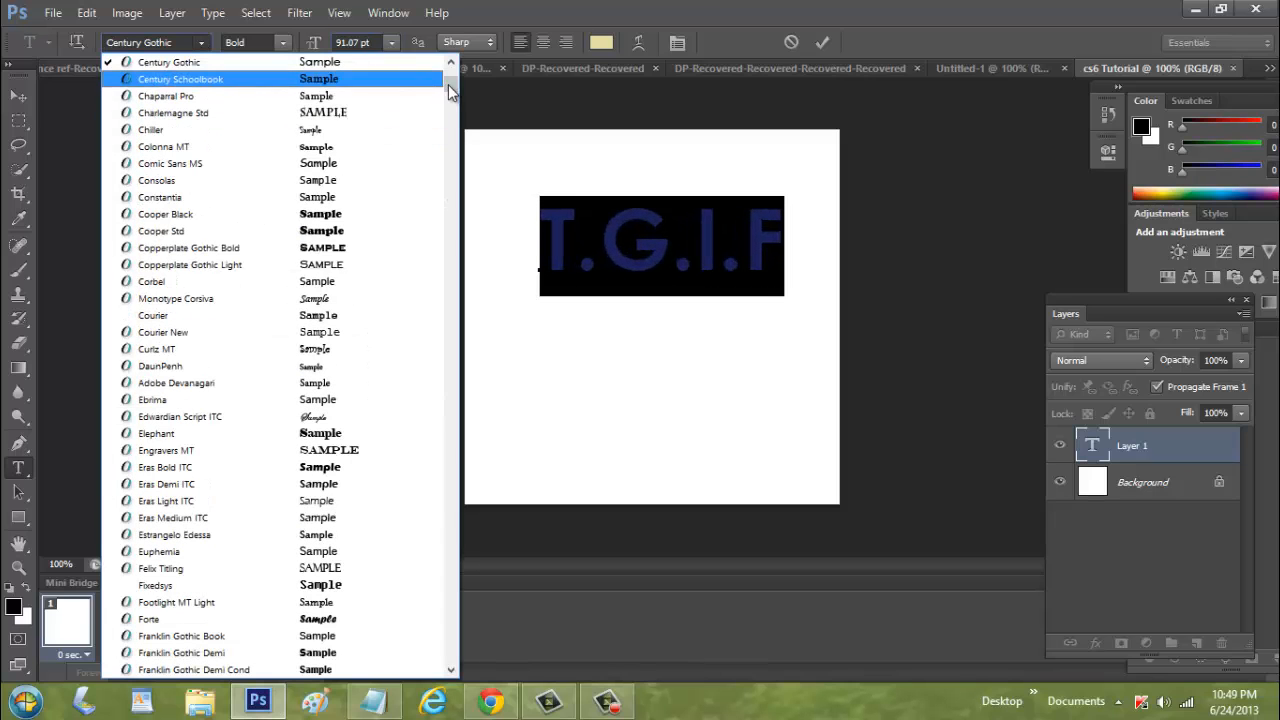
{"action": "left_click_drag", "start_coordinate": [449, 92], "coordinate": [453, 64]}
{"action": "left_click", "coordinate": [400, 113]}
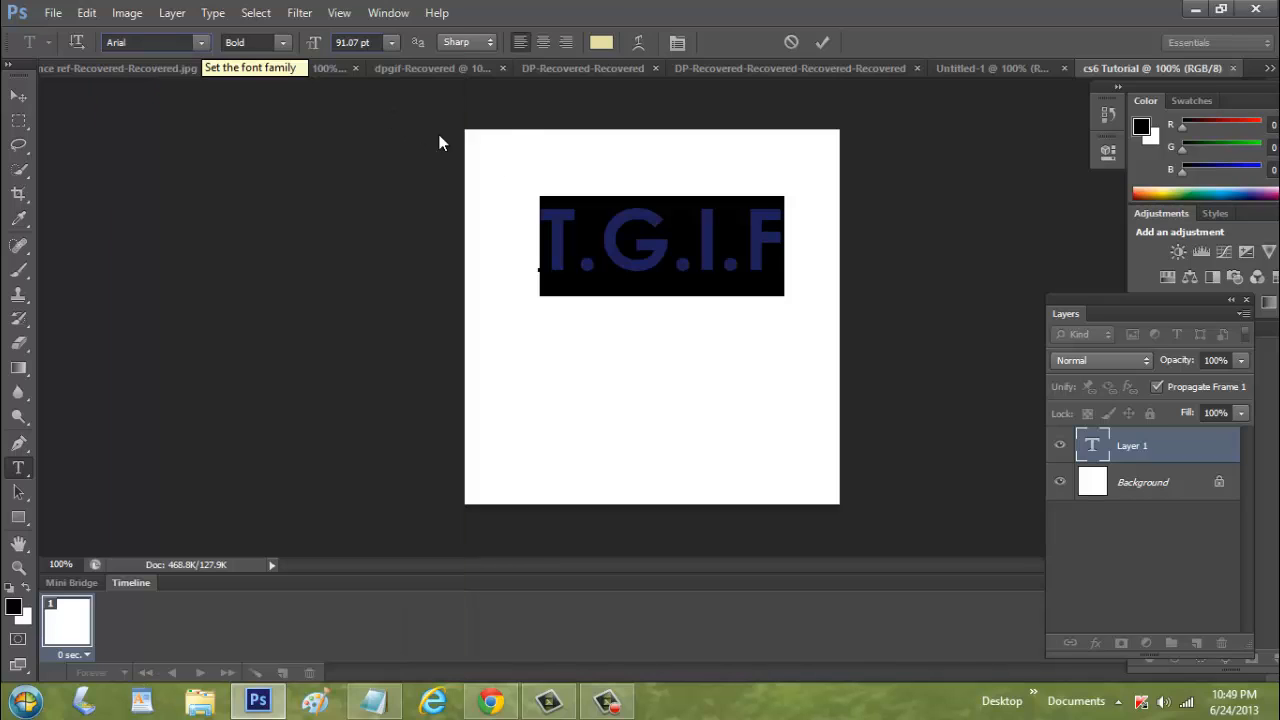
{"action": "left_click", "coordinate": [25, 96]}
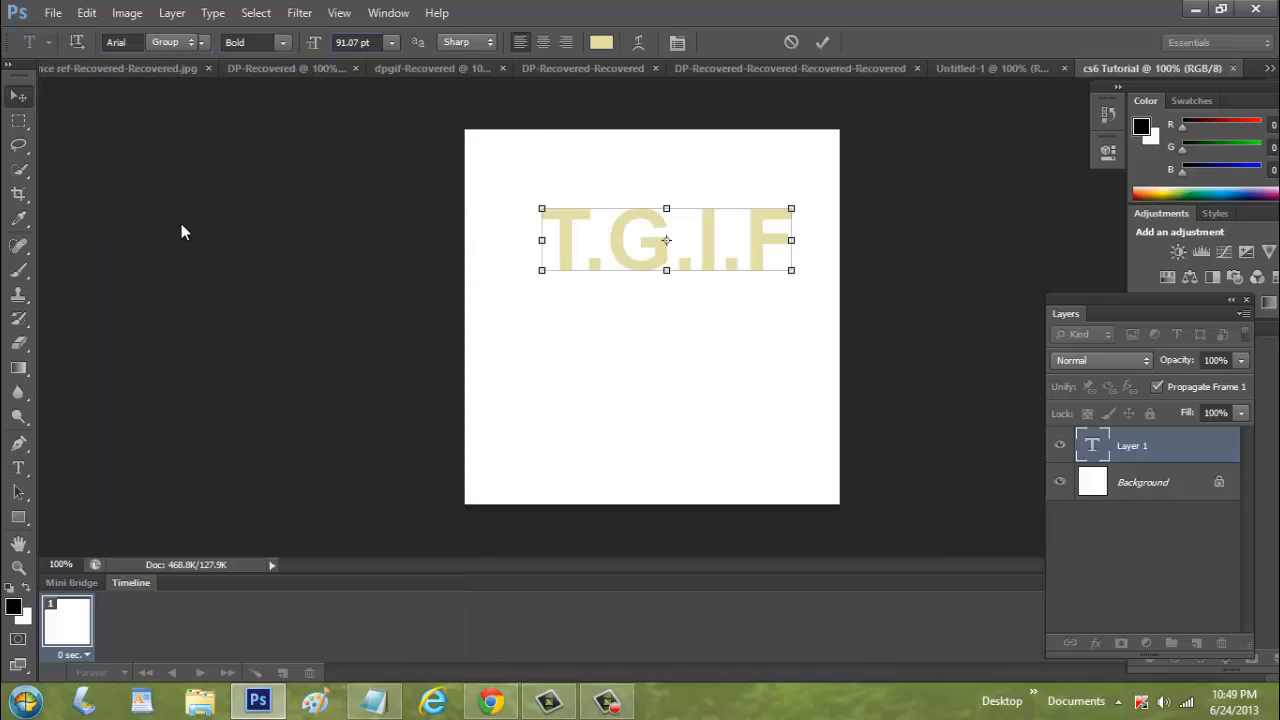
Recolor all the "T.G.I.F" text black and commit the edit
{"action": "left_click", "coordinate": [18, 467]}
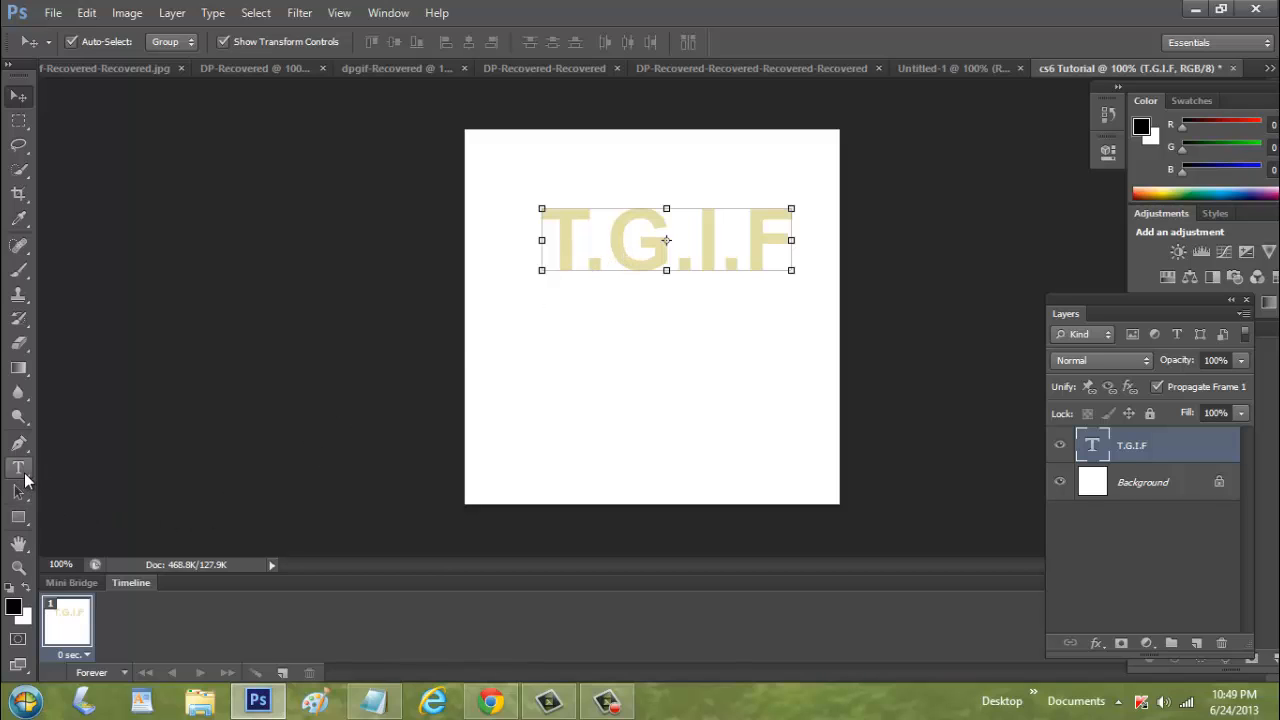
{"action": "left_click", "coordinate": [647, 244]}
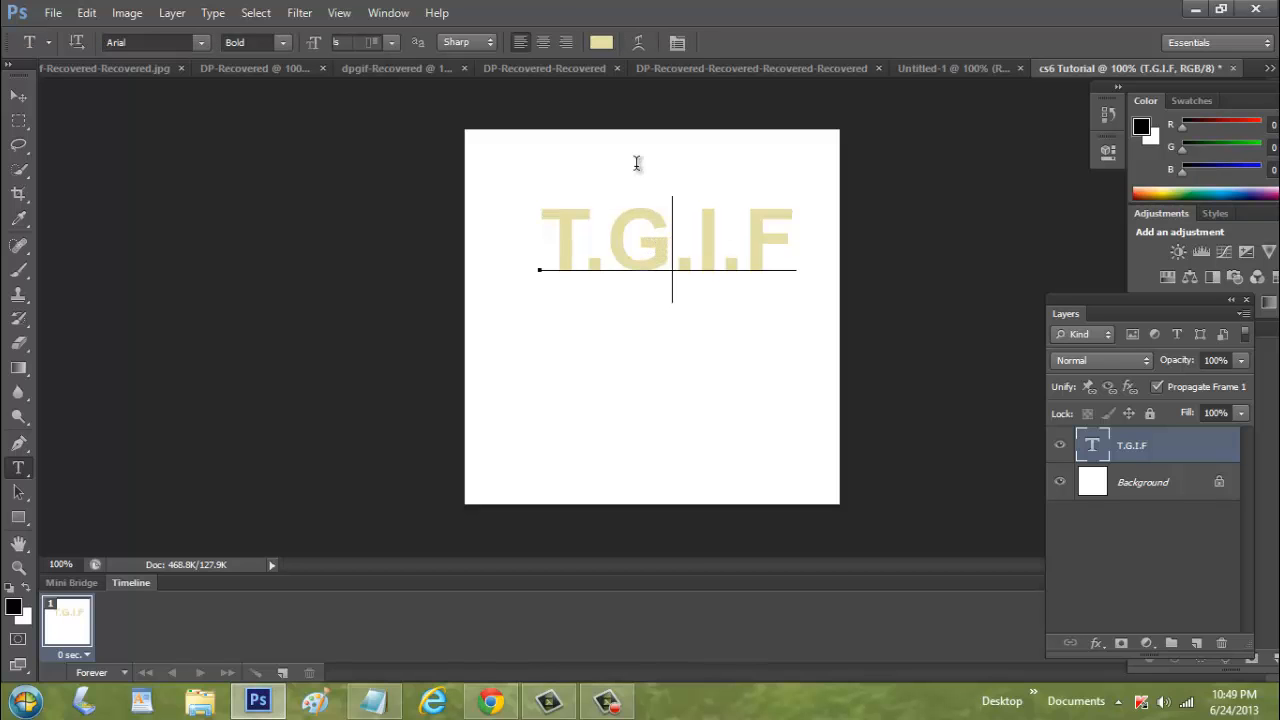
{"action": "key", "text": "ctrl+a"}
{"action": "left_click", "coordinate": [601, 42]}
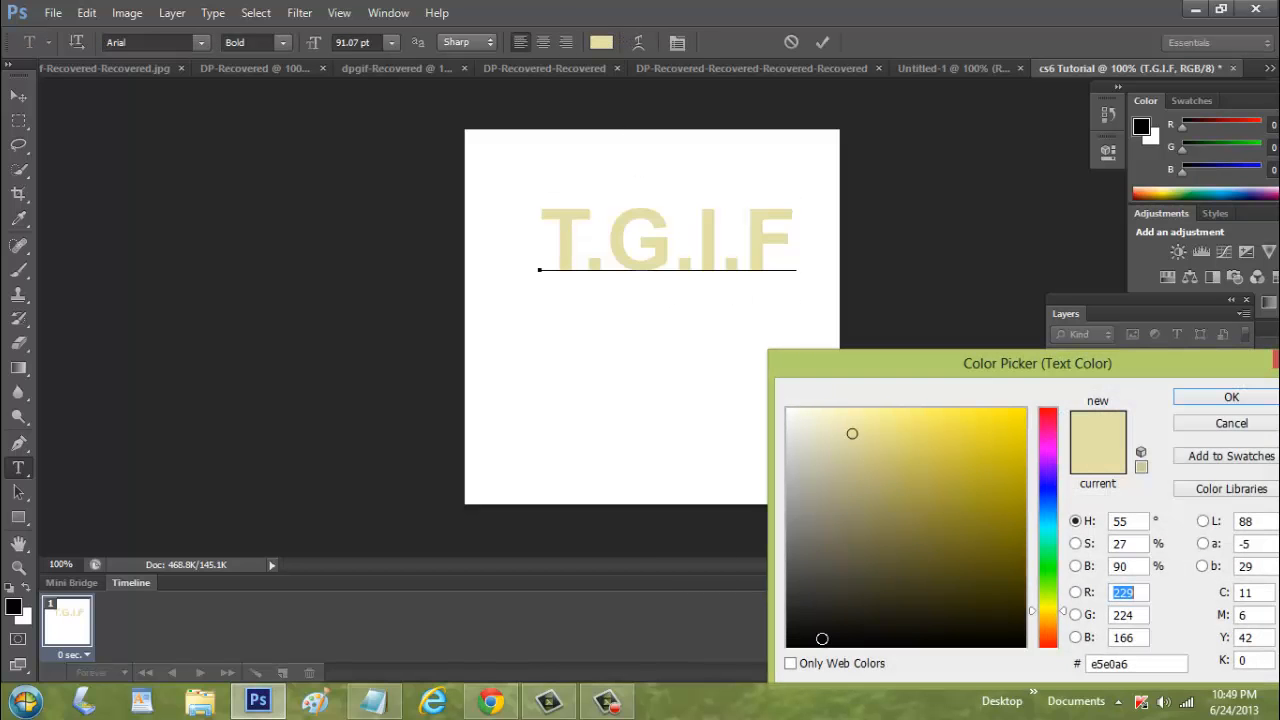
{"action": "left_click", "coordinate": [809, 645]}
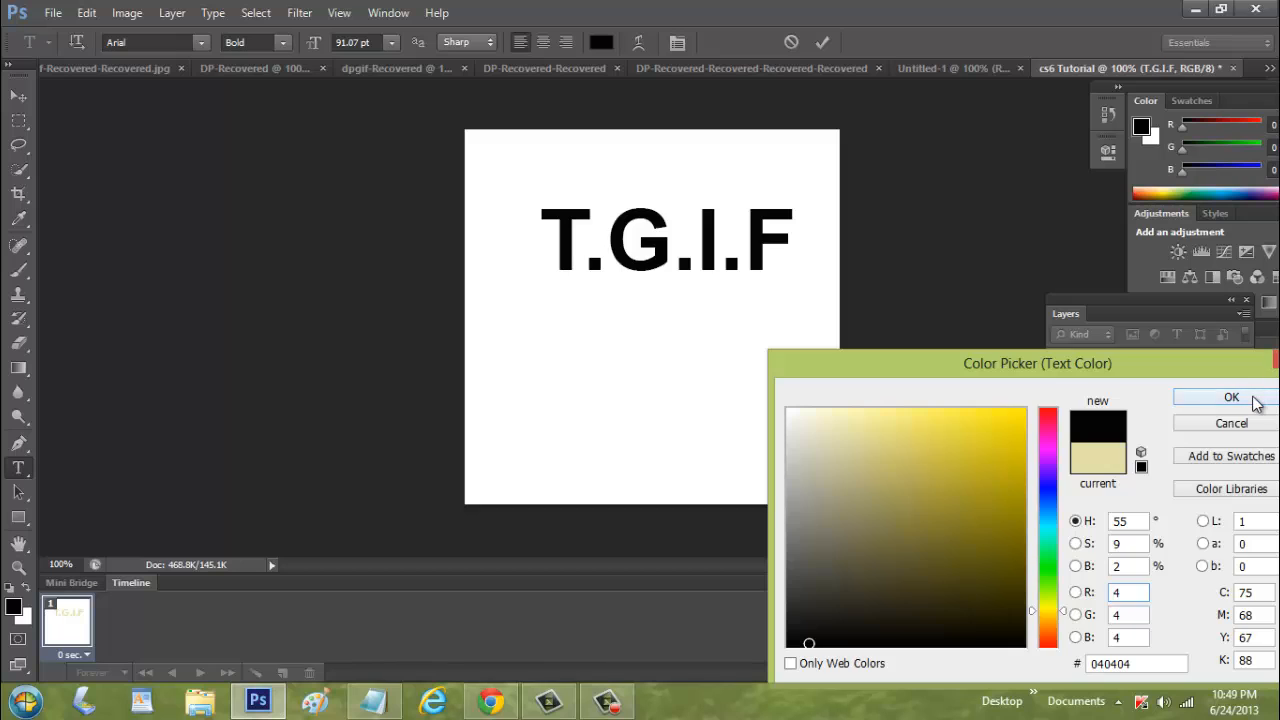
{"action": "left_click", "coordinate": [1251, 400]}
{"action": "left_click", "coordinate": [20, 93]}
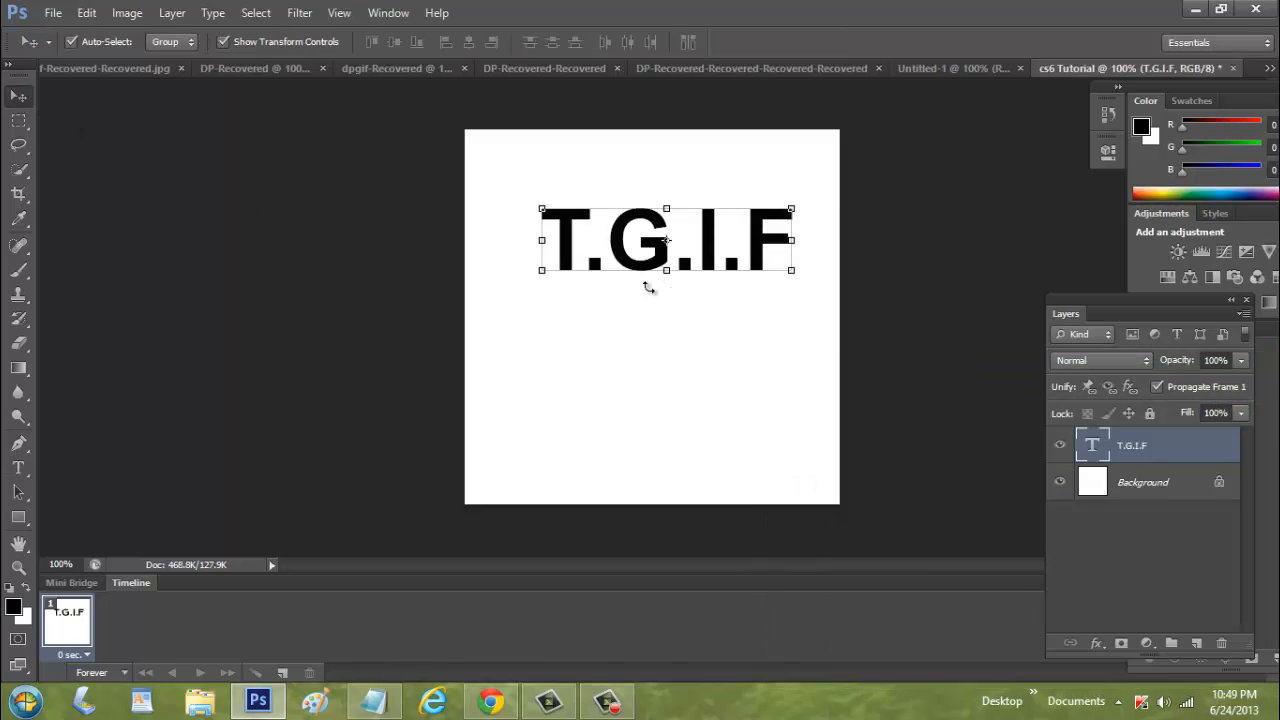
Scale the text layer up to about 116% of its size
{"action": "left_click_drag", "start_coordinate": [530, 285], "coordinate": [455, 364]}
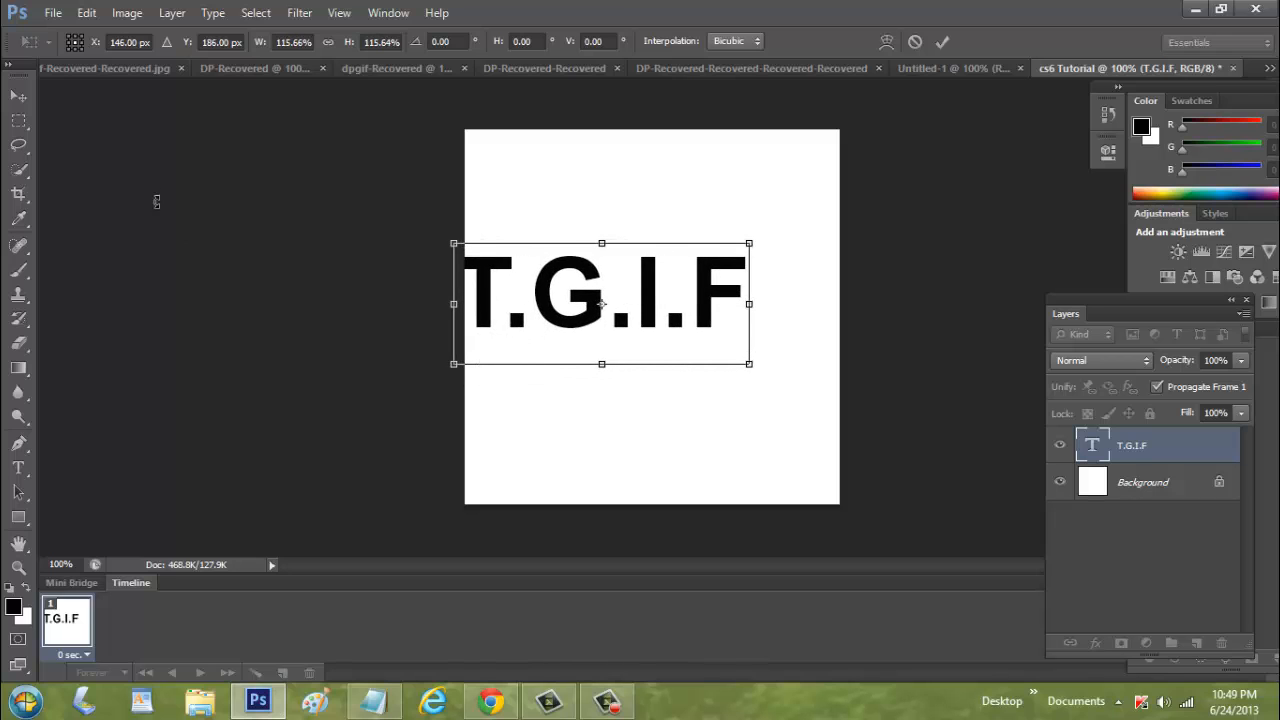
{"action": "left_click", "coordinate": [19, 96]}
Move the text so it sits centered on the canvas, nudging it slightly left and down
{"action": "left_click", "coordinate": [590, 278]}
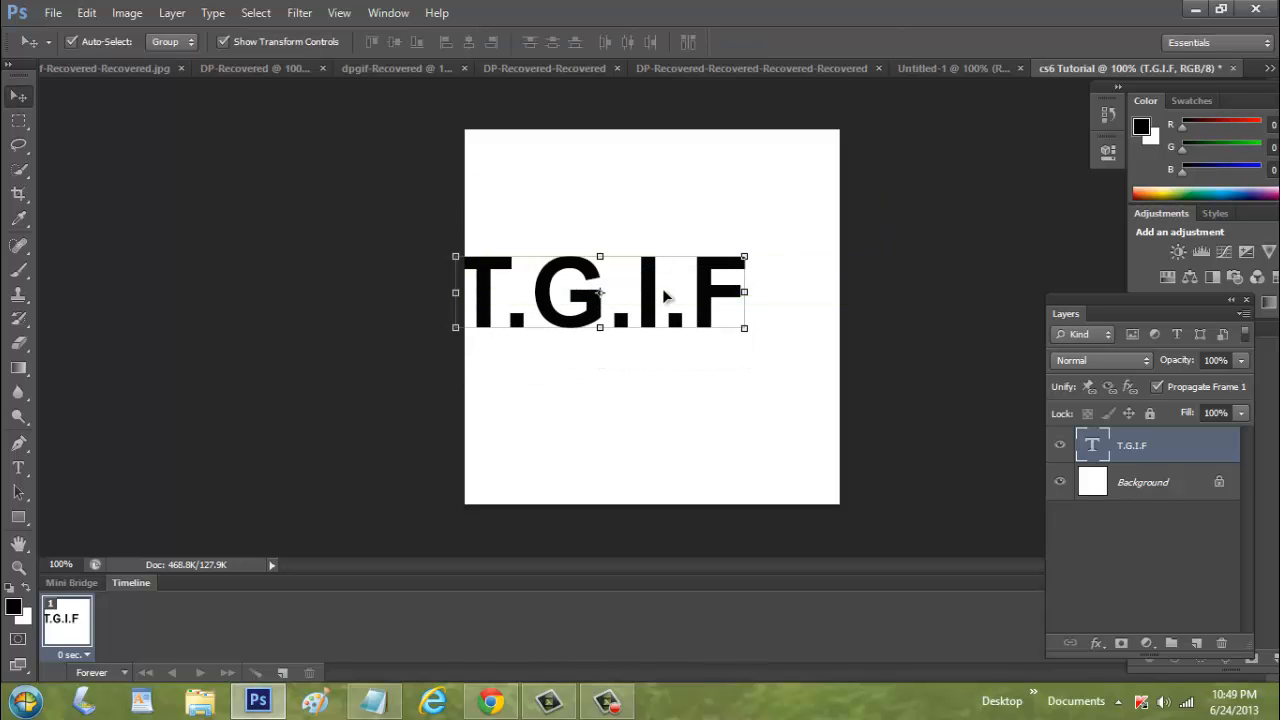
{"action": "left_click_drag", "start_coordinate": [664, 288], "coordinate": [716, 298]}
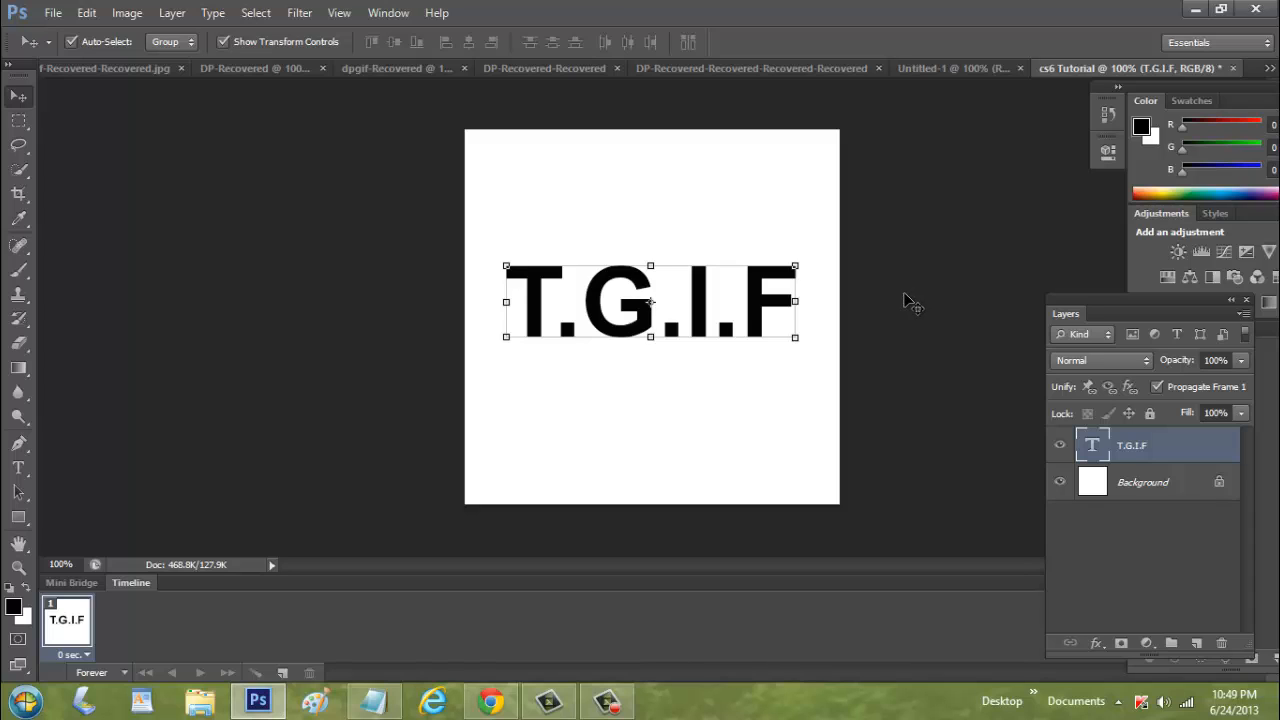
{"action": "key", "text": "Left"}
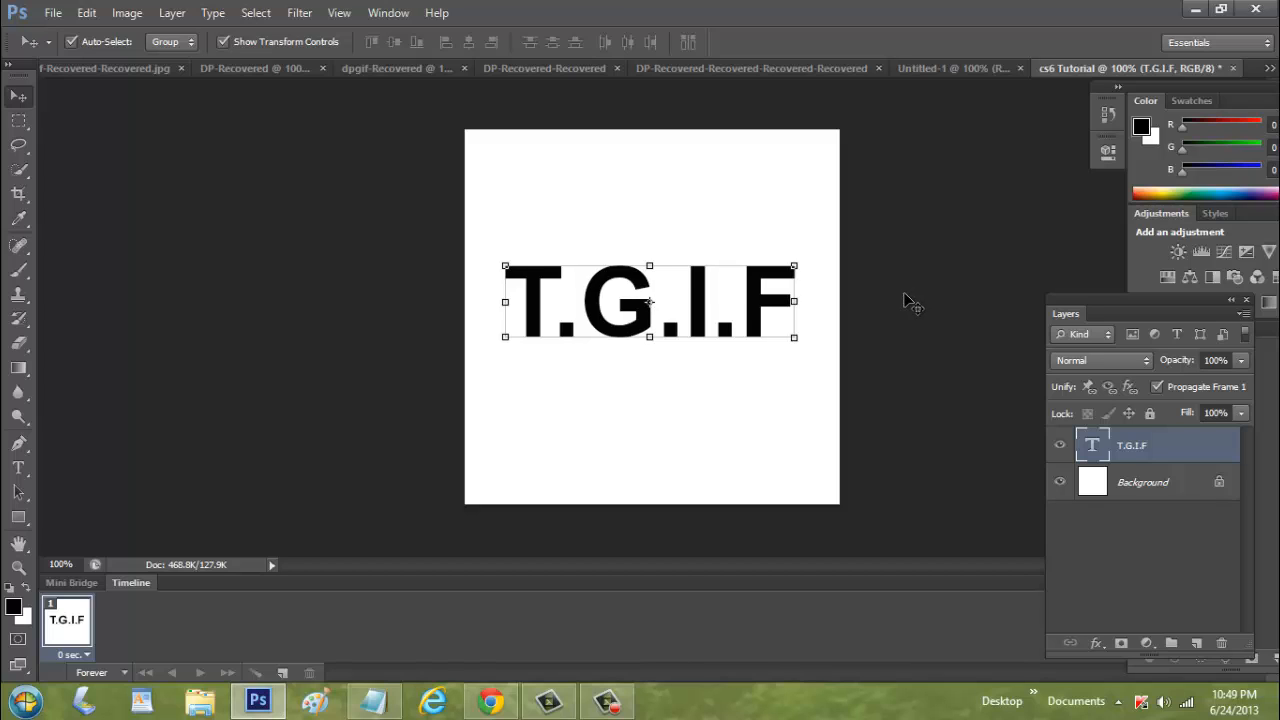
{"action": "key", "text": "Down"}
{"action": "key", "text": "Down"}
{"action": "key", "text": "Down"}
{"action": "key", "text": "Down"}
{"action": "key", "text": "Down"}
{"action": "key", "text": "Down"}
{"action": "key", "text": "Down"}
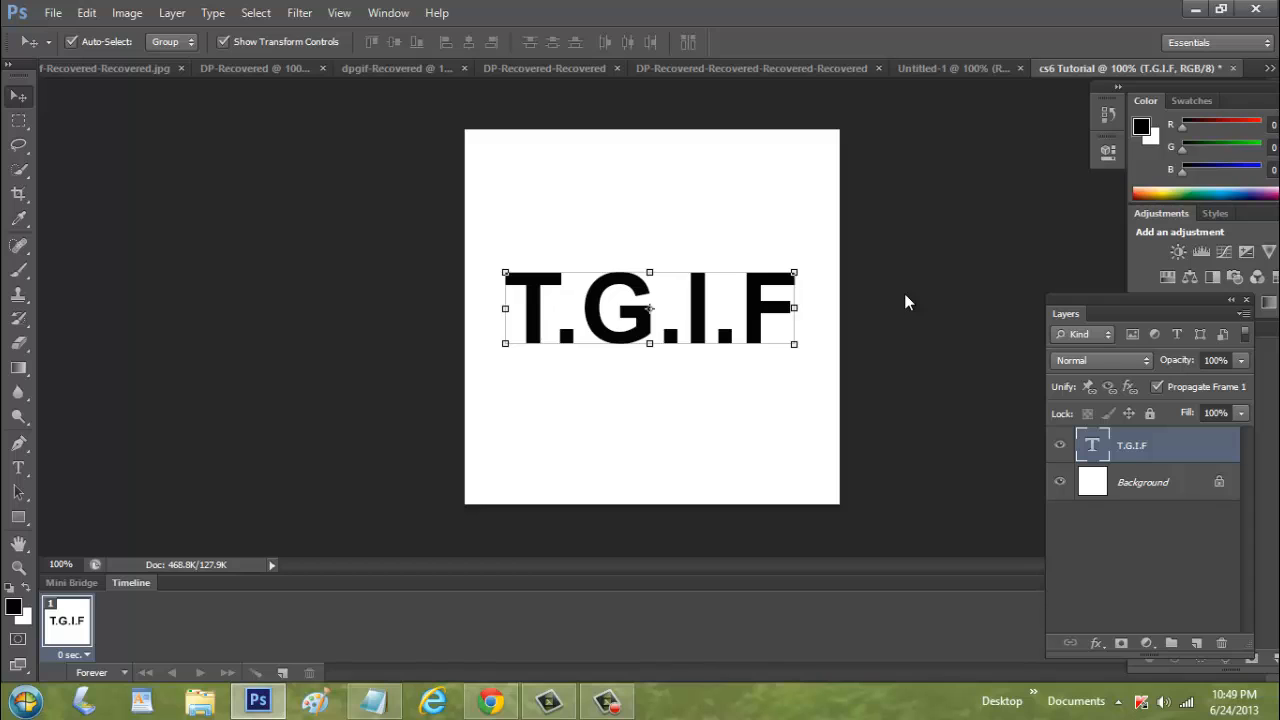
{"action": "left_click", "coordinate": [906, 306]}
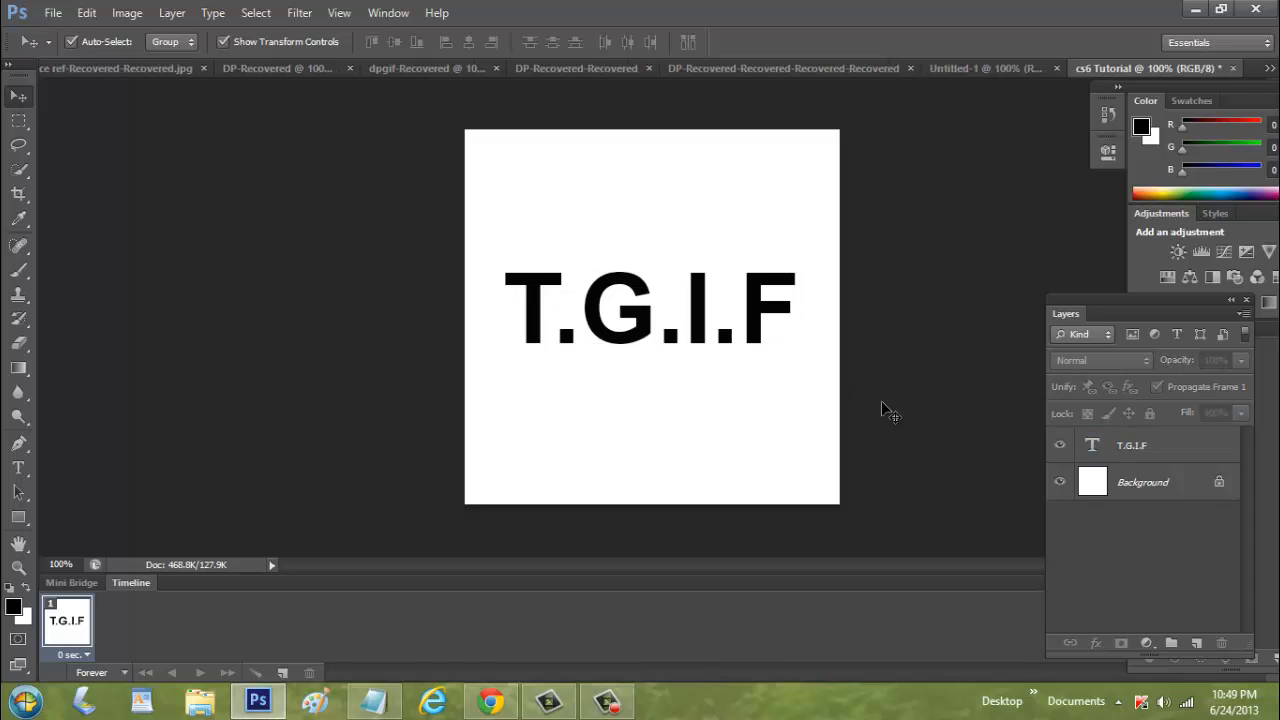
{"action": "left_click", "coordinate": [72, 582]}
{"action": "left_click", "coordinate": [121, 553]}
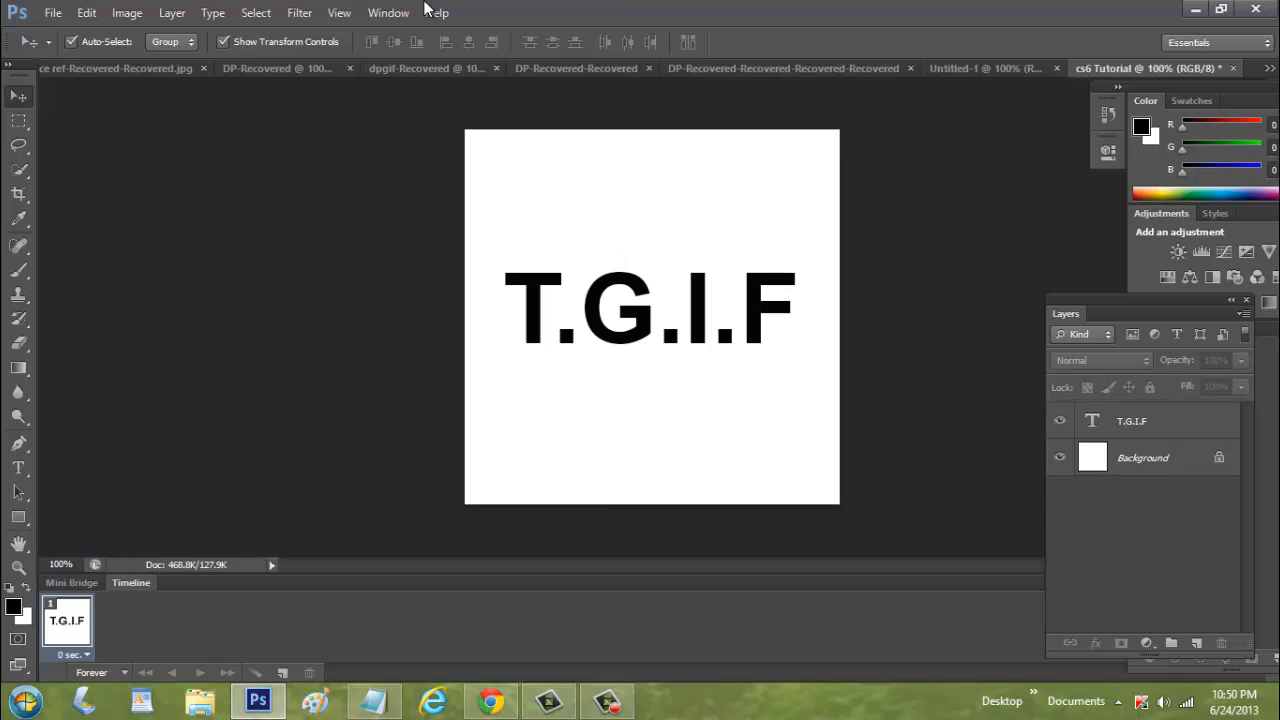
{"action": "left_click", "coordinate": [72, 582]}
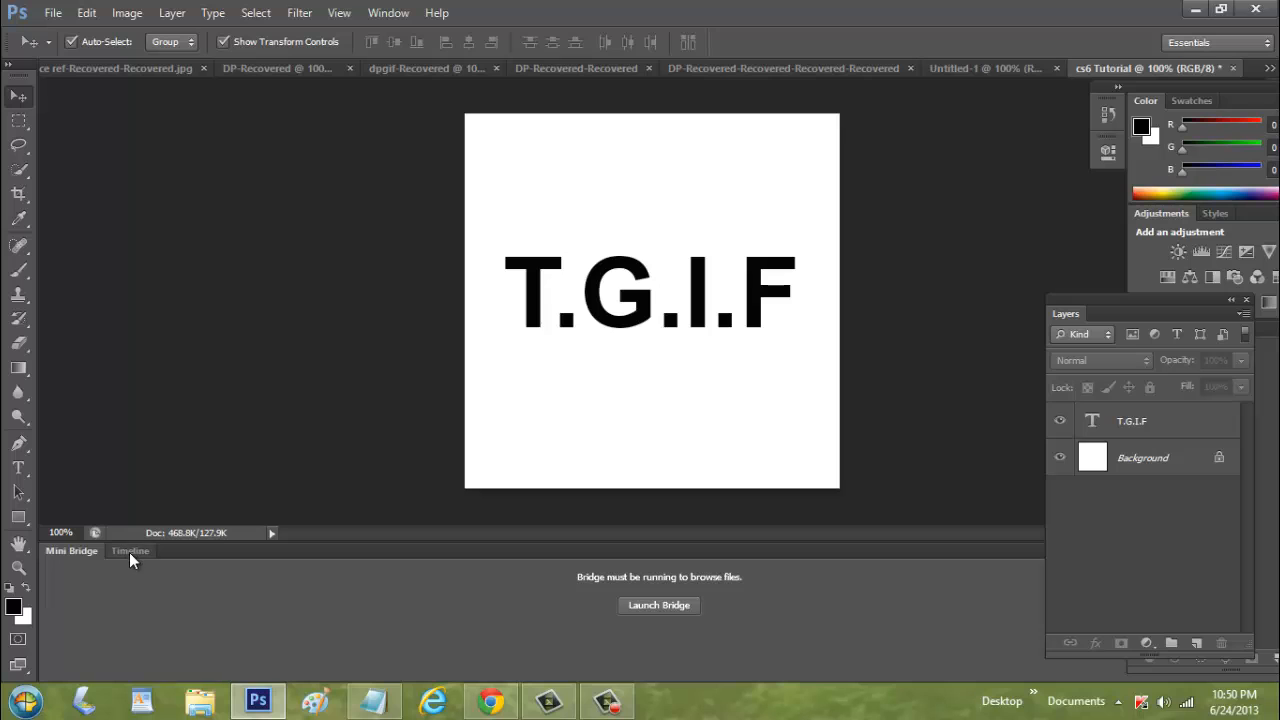
{"action": "left_click", "coordinate": [131, 552]}
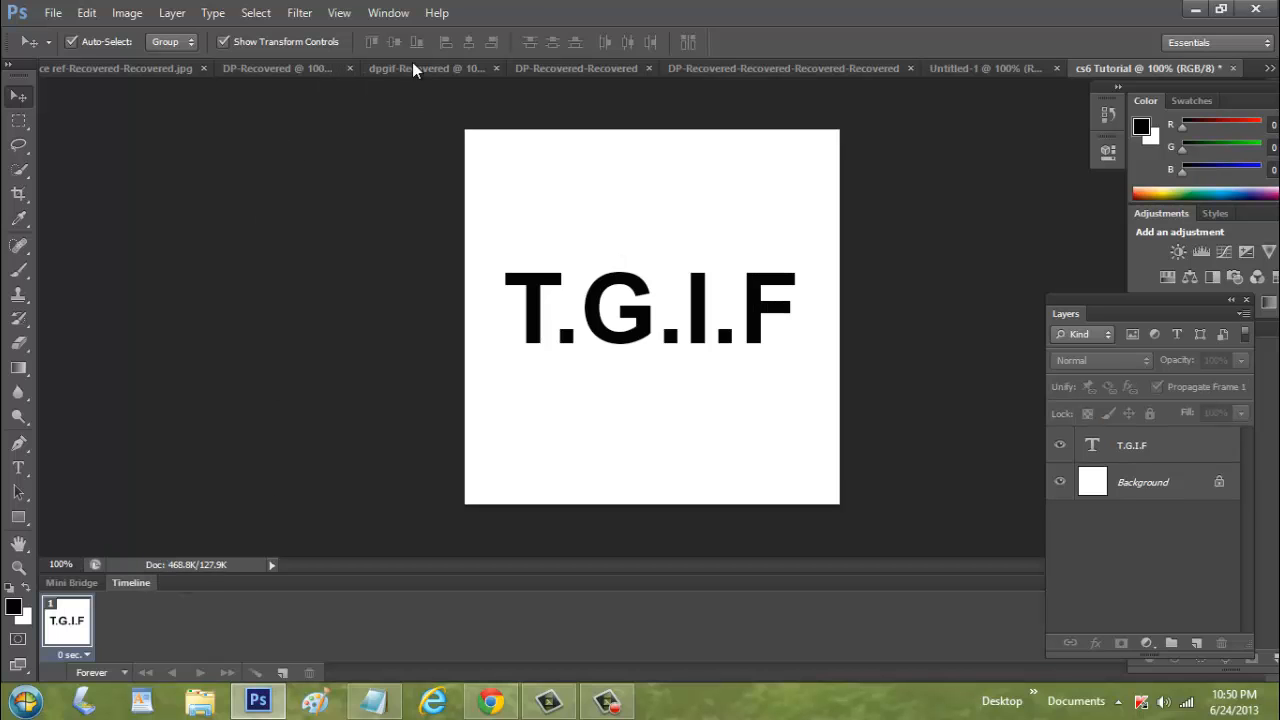
{"action": "left_click", "coordinate": [391, 15]}
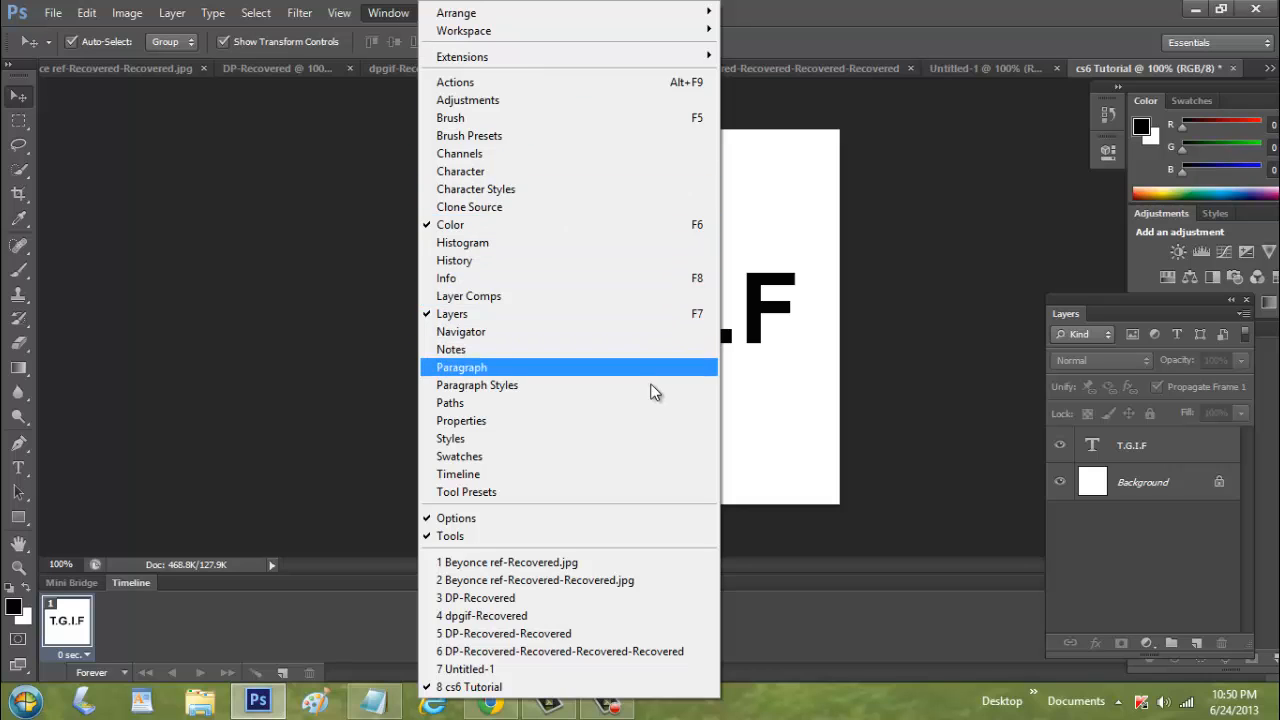
{"action": "left_click", "coordinate": [520, 474]}
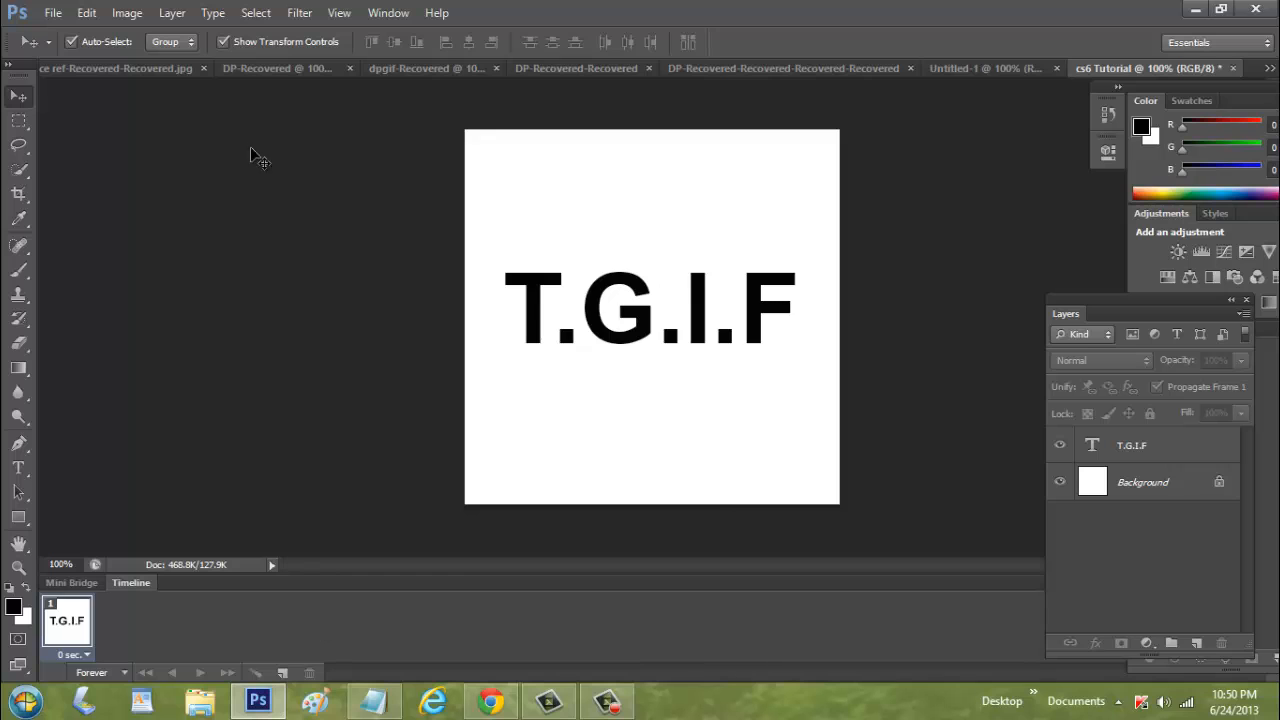
{"action": "left_click", "coordinate": [390, 12]}
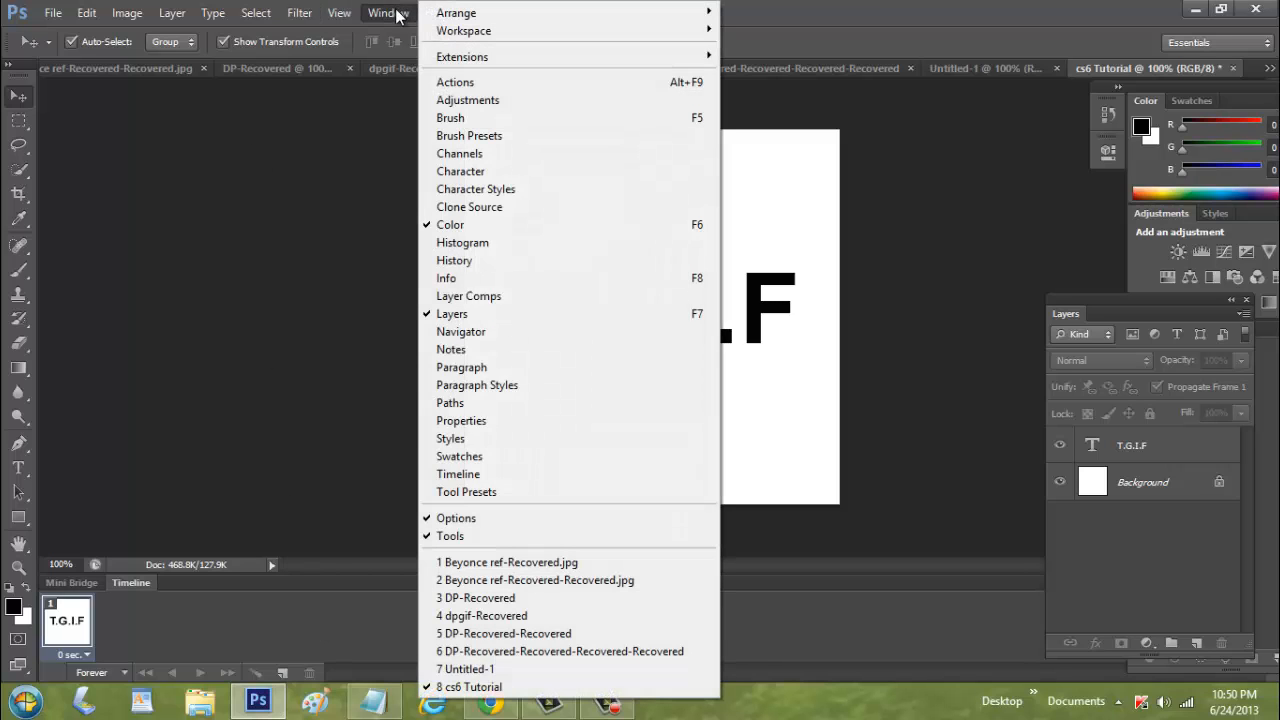
{"action": "left_click", "coordinate": [522, 474]}
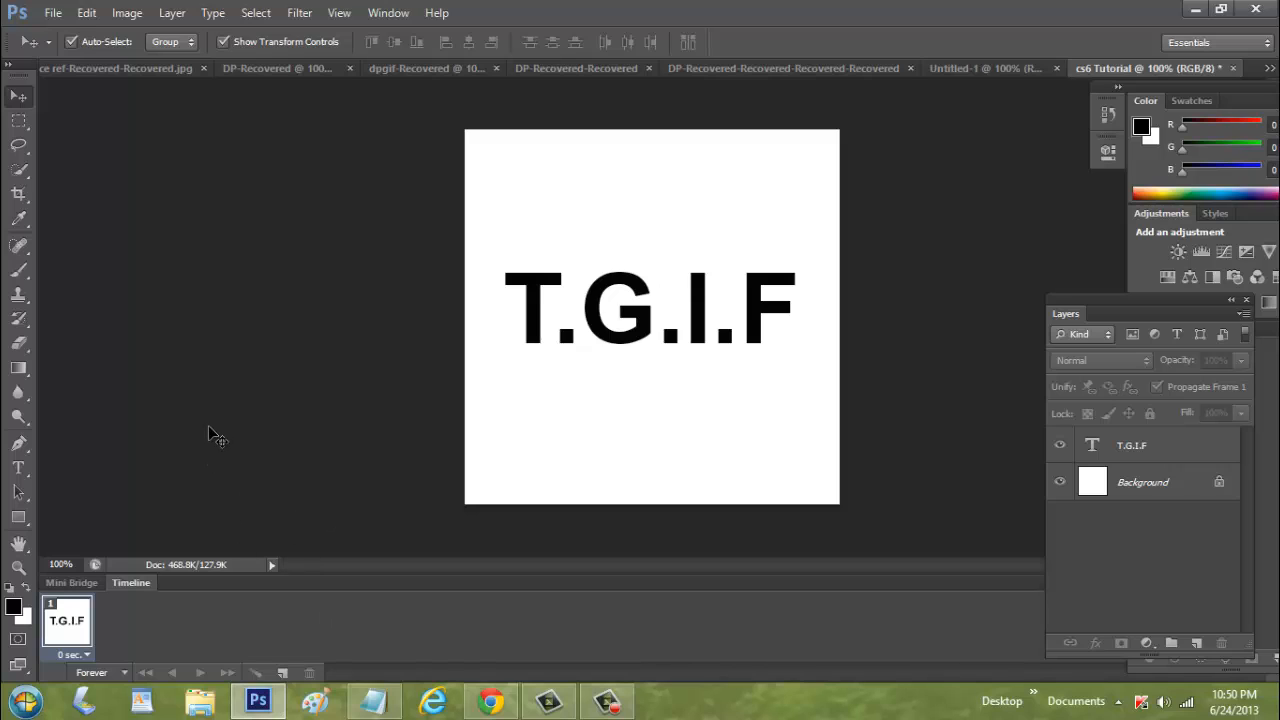
Select the text layer and duplicate it three times
{"action": "left_click", "coordinate": [635, 343]}
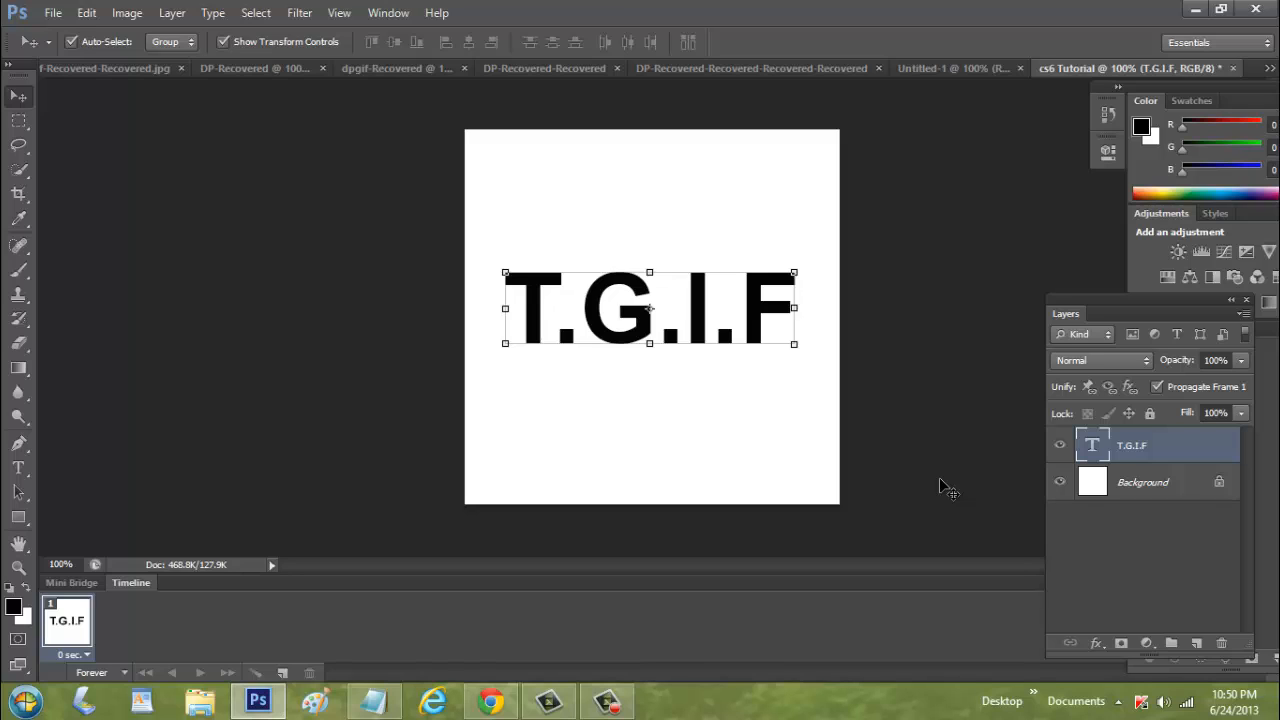
{"action": "key", "text": "ctrl+j"}
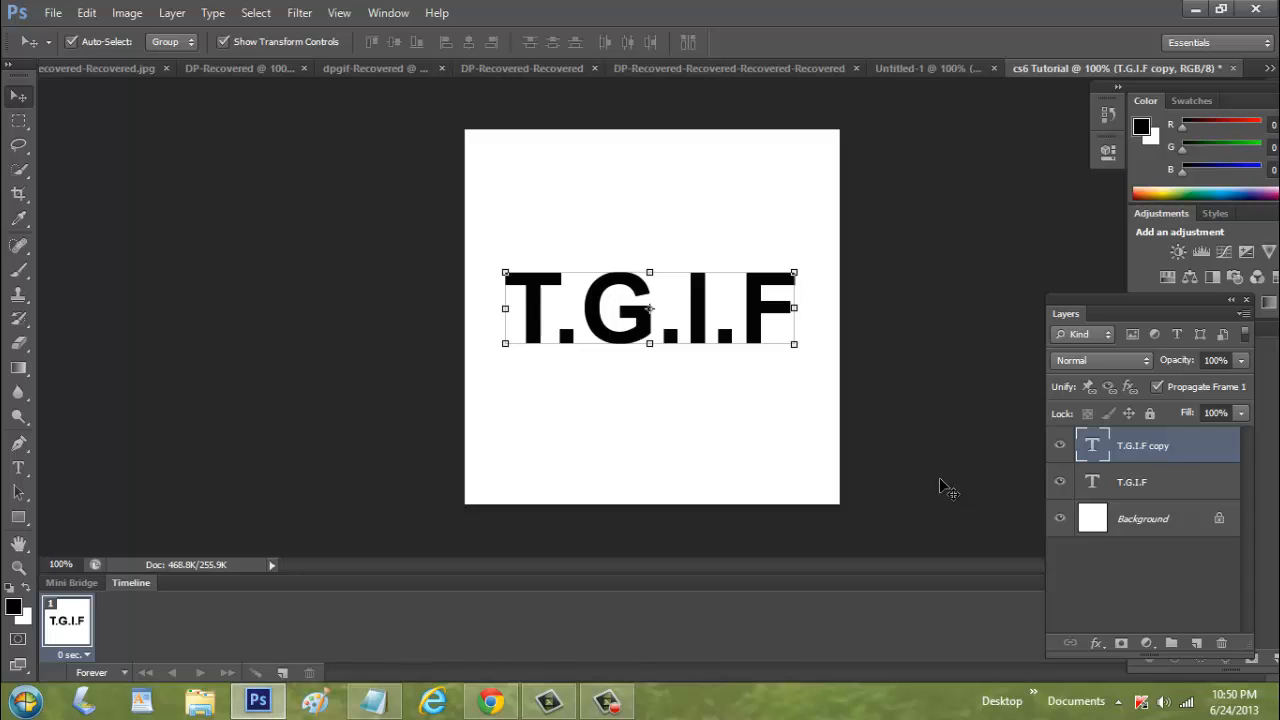
{"action": "key", "text": "ctrl+j"}
{"action": "key", "text": "ctrl+j"}
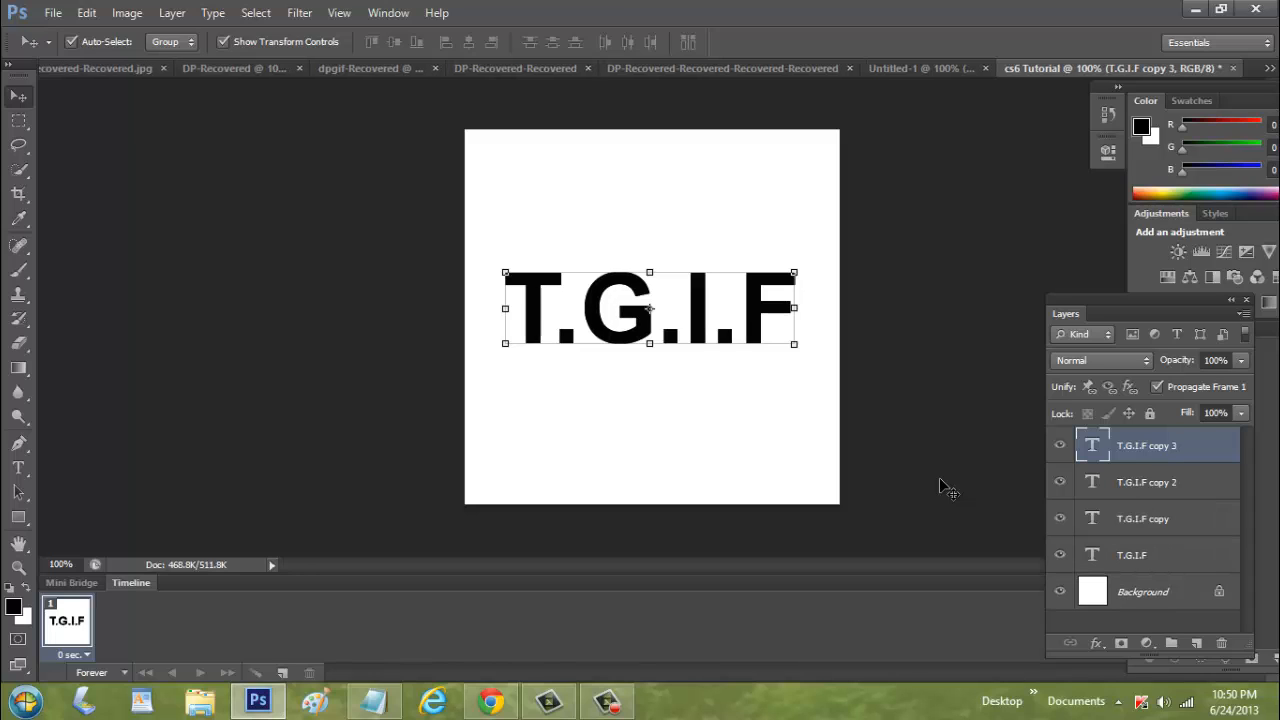
Draw a rectangle shape covering the whole canvas, about 453 x 430 px
{"action": "left_click", "coordinate": [939, 475]}
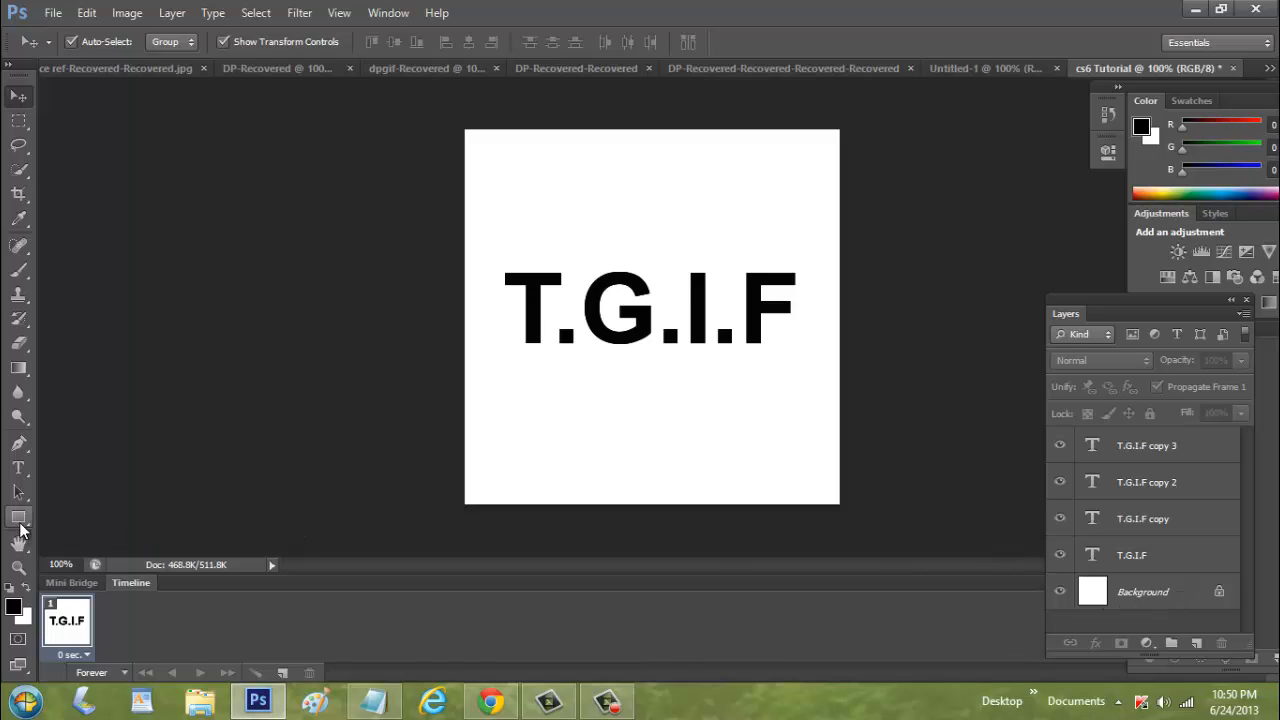
{"action": "left_click", "coordinate": [18, 517]}
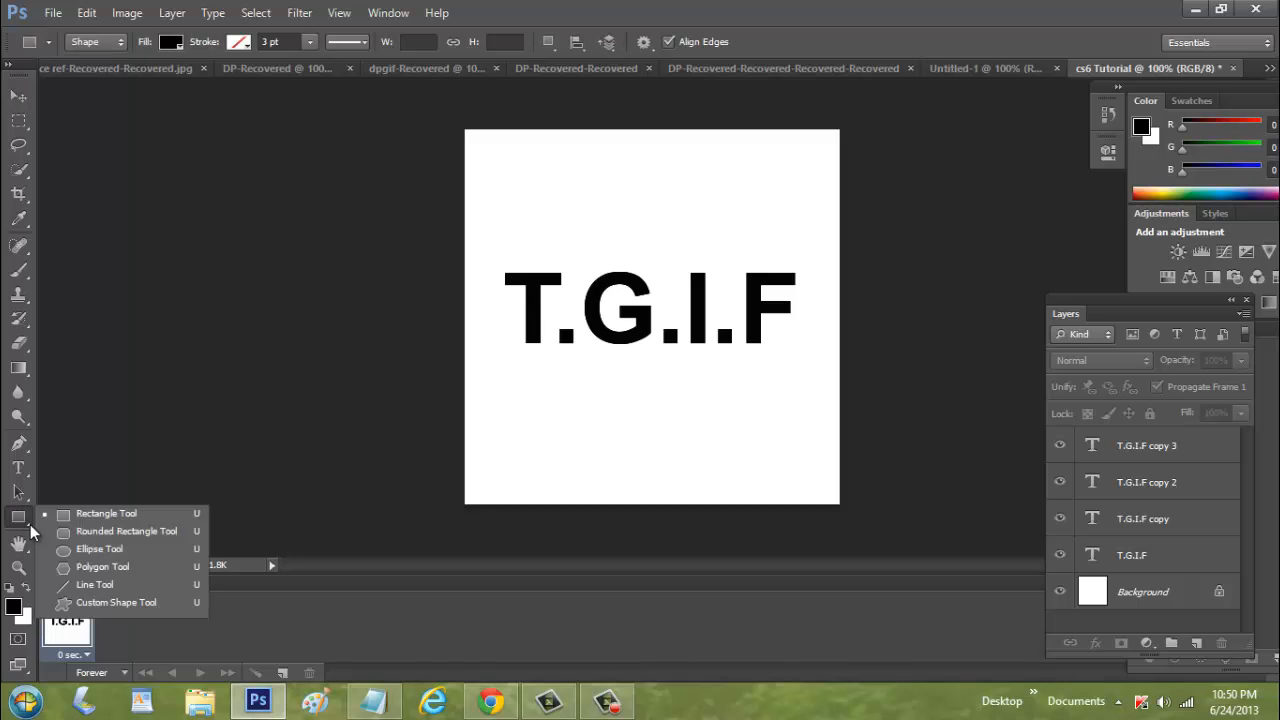
{"action": "left_click", "coordinate": [105, 518]}
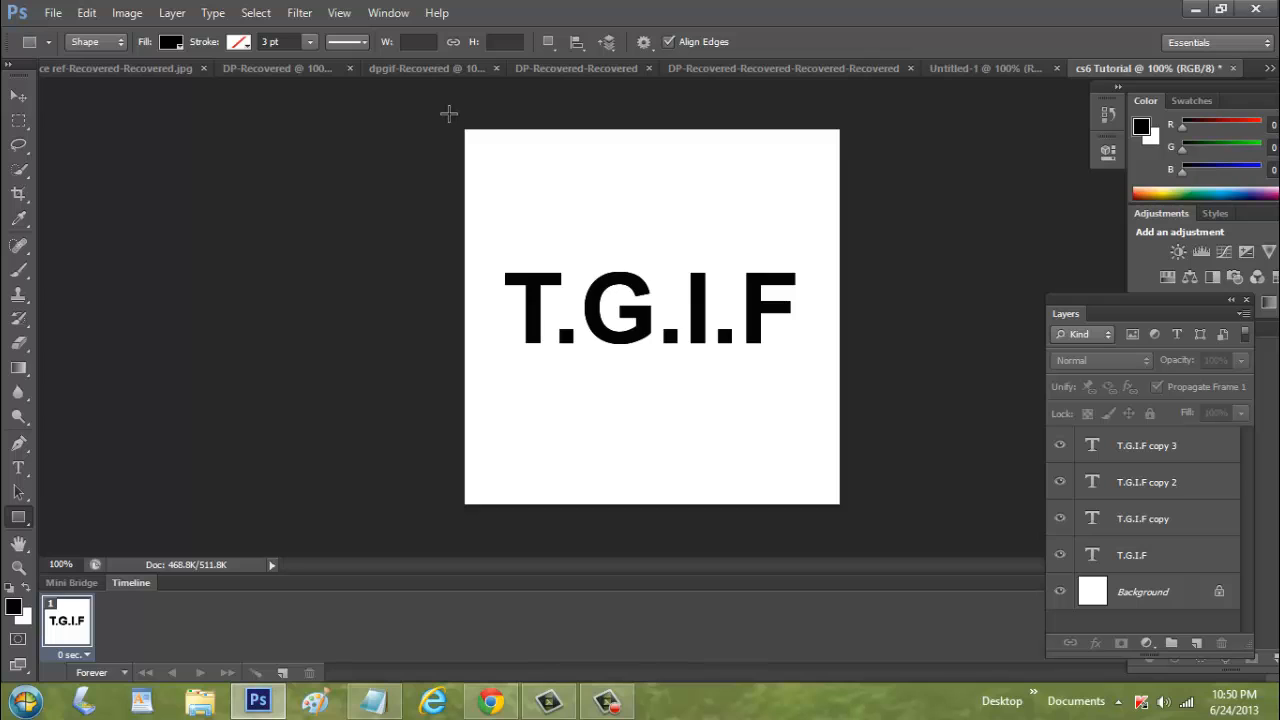
{"action": "left_click_drag", "start_coordinate": [450, 113], "coordinate": [874, 517]}
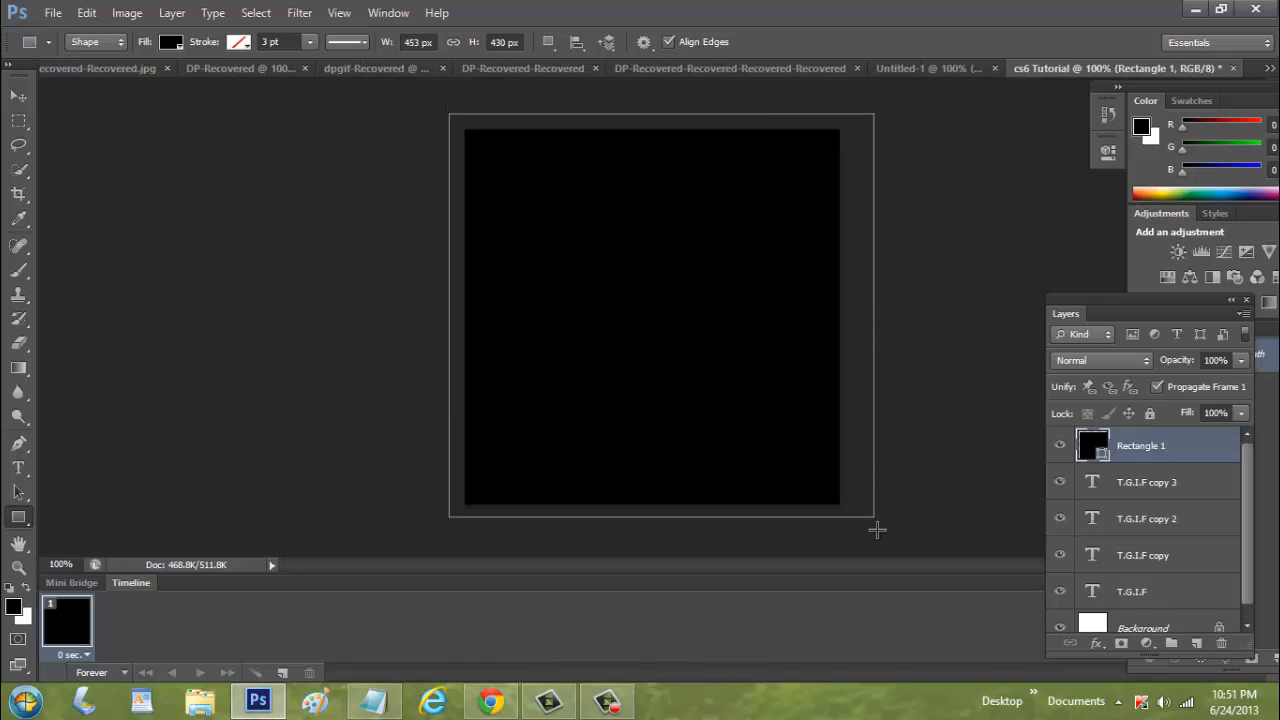
Set the rectangle's fill color to bright red from the swatches
{"action": "left_click", "coordinate": [170, 43]}
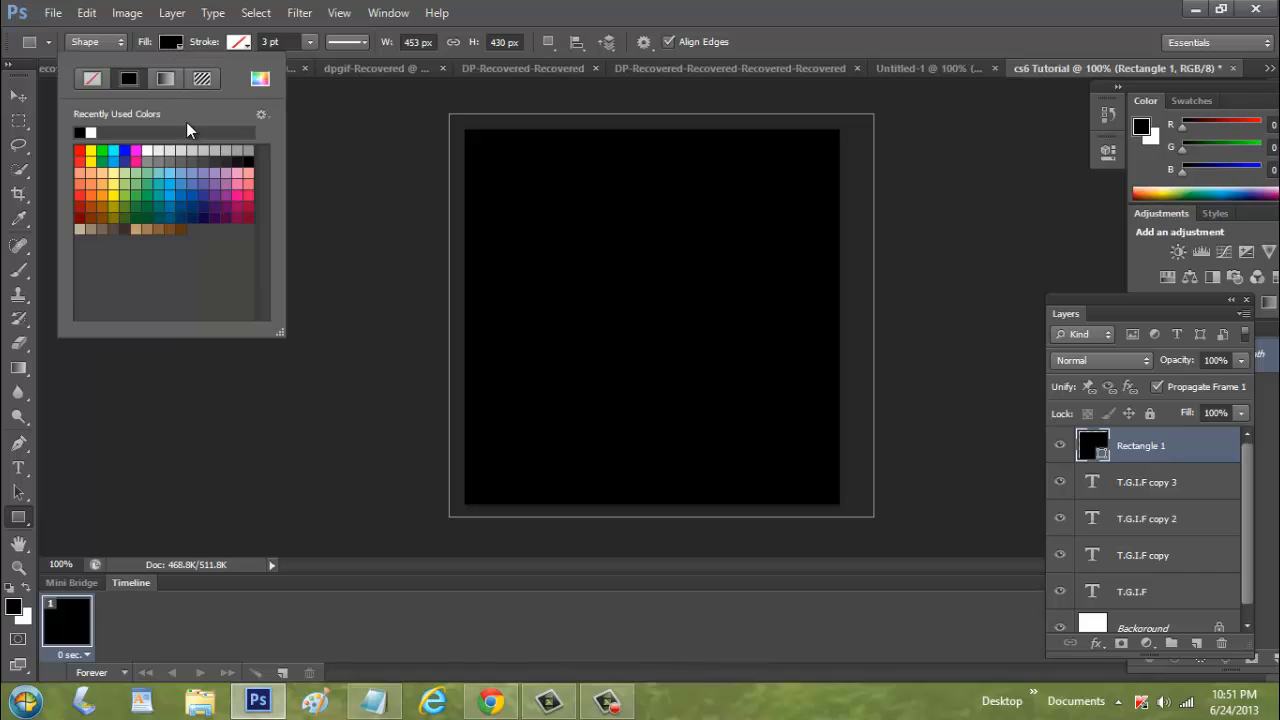
{"action": "left_click", "coordinate": [203, 215]}
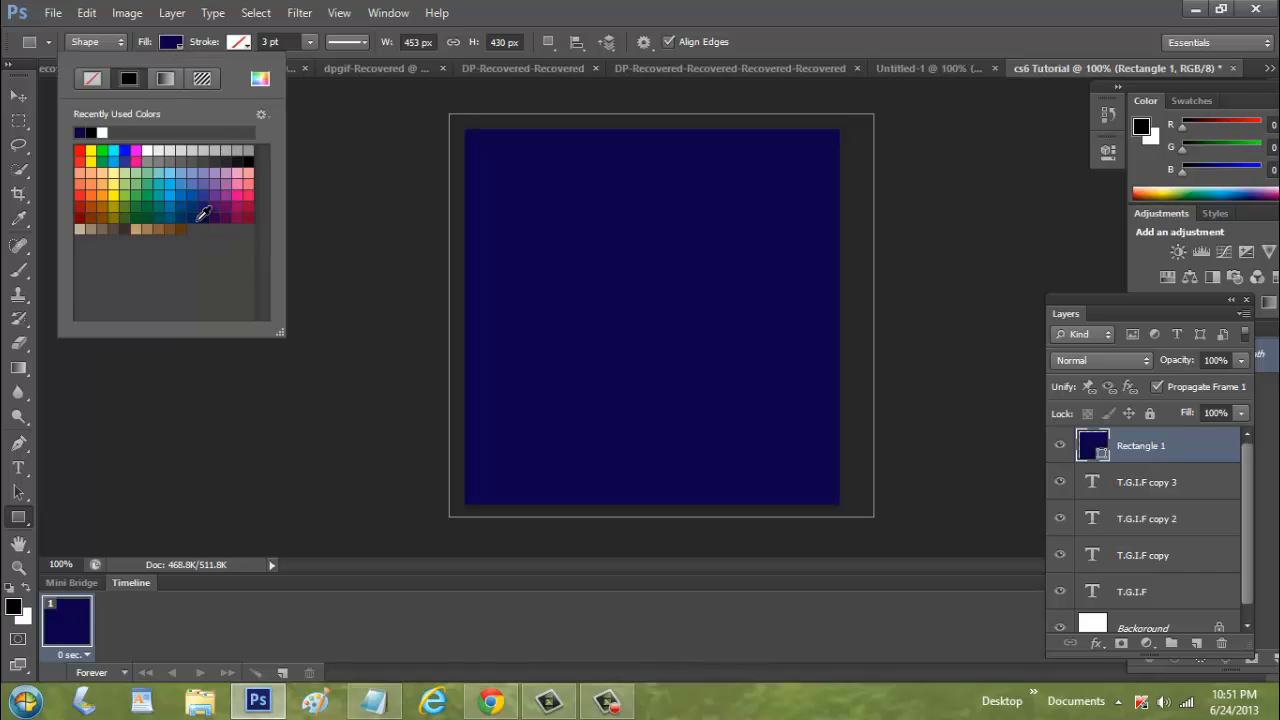
{"action": "left_click", "coordinate": [85, 198]}
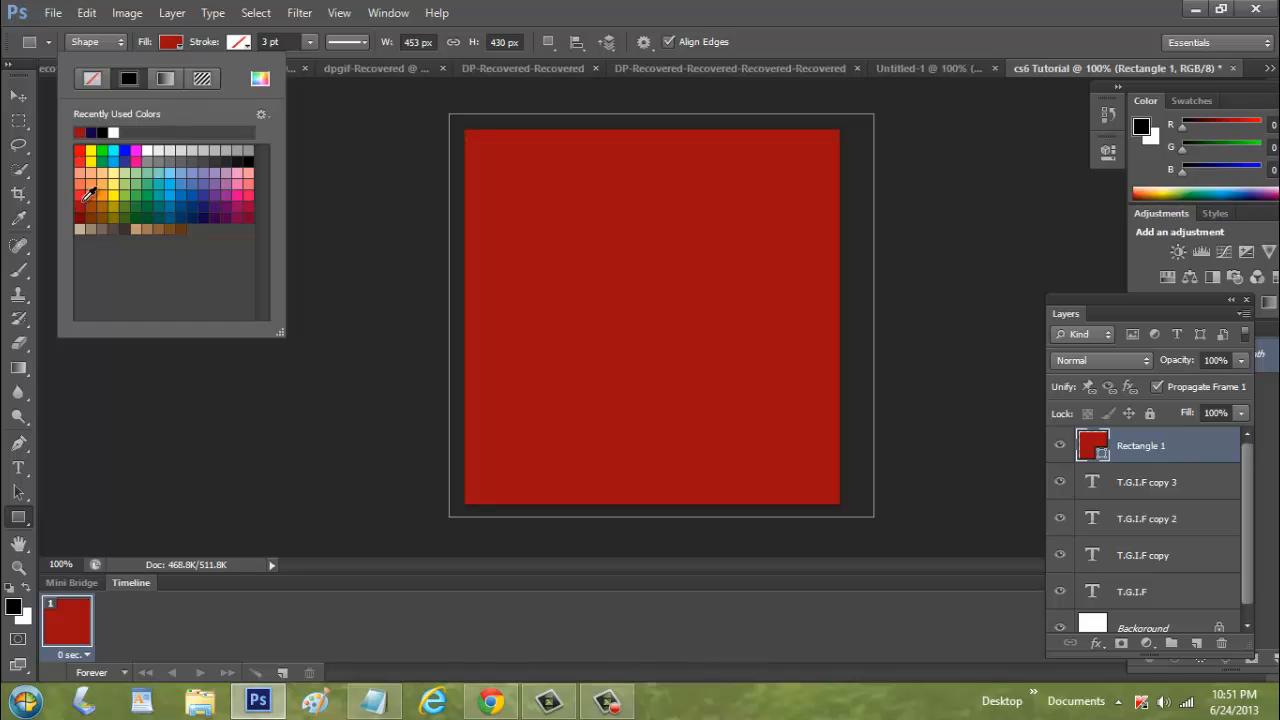
{"action": "left_click", "coordinate": [83, 150]}
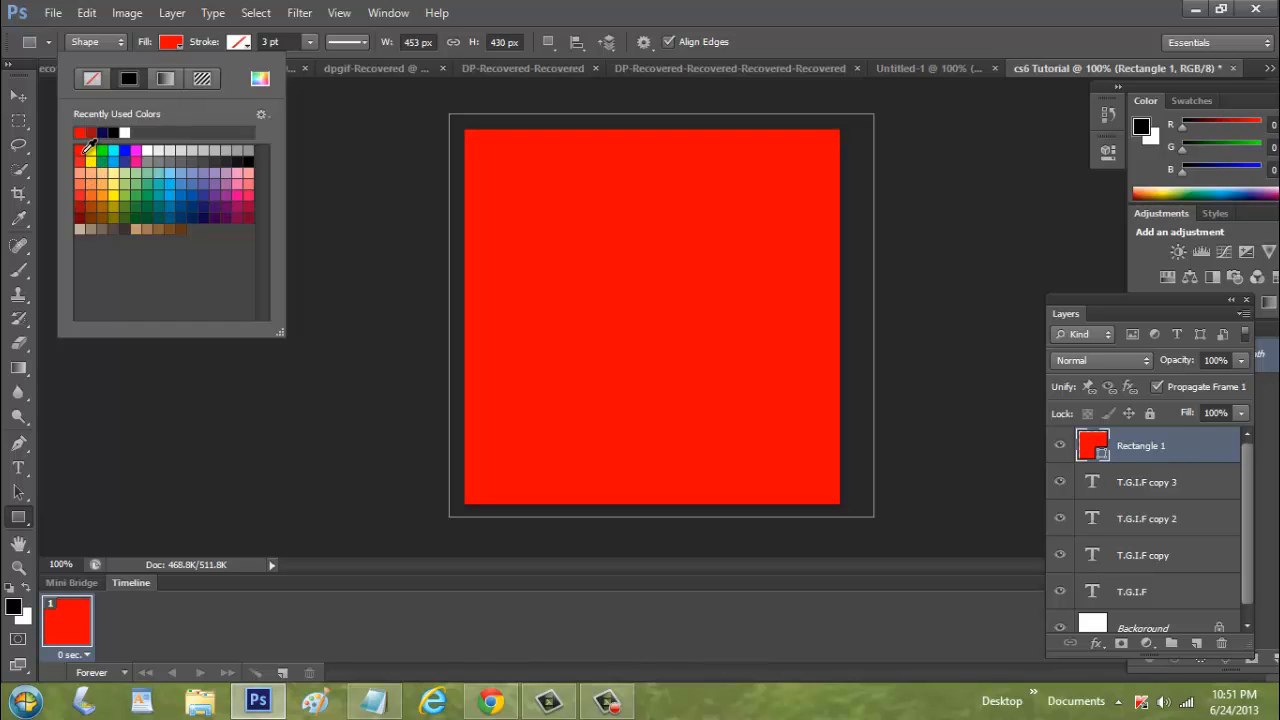
{"action": "left_click", "coordinate": [85, 150]}
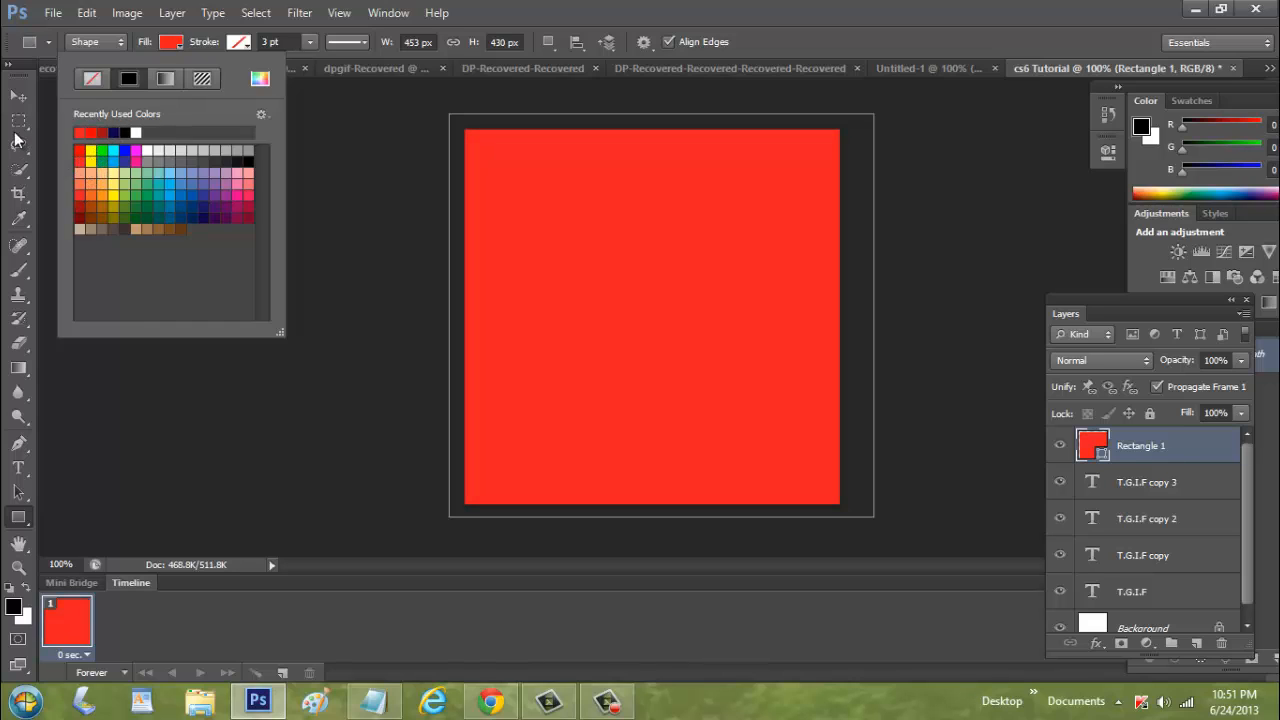
Move the rectangle layer below the text layers, just above Background
{"action": "left_click", "coordinate": [18, 97]}
{"action": "left_click", "coordinate": [18, 97]}
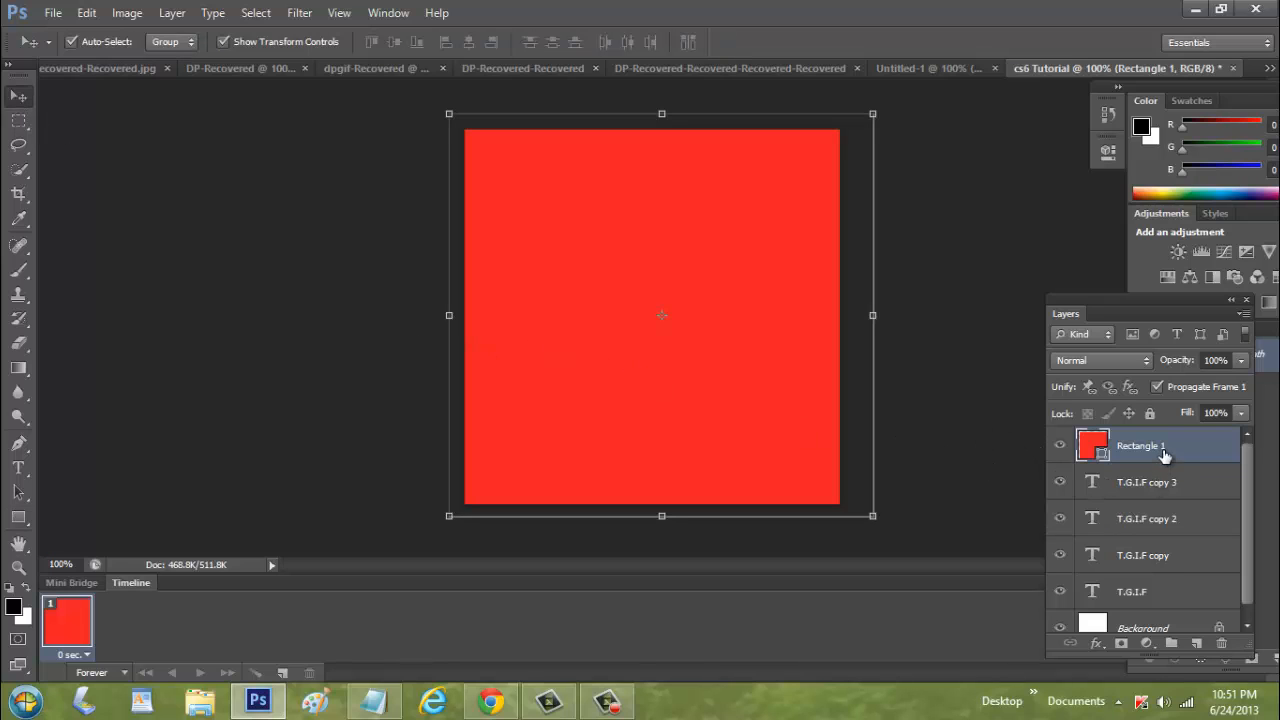
{"action": "left_click_drag", "start_coordinate": [1163, 455], "coordinate": [1176, 604]}
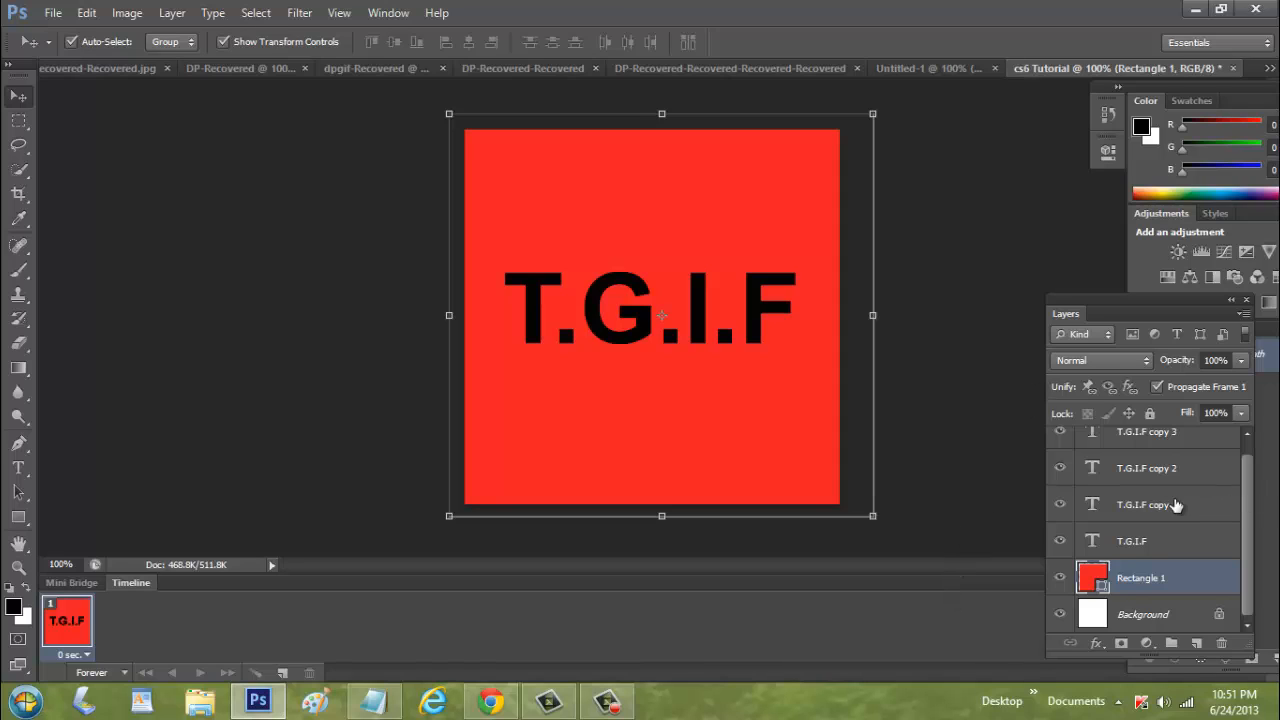
Add a text layer containing "[" in the lower left of the canvas
{"action": "left_click", "coordinate": [955, 475]}
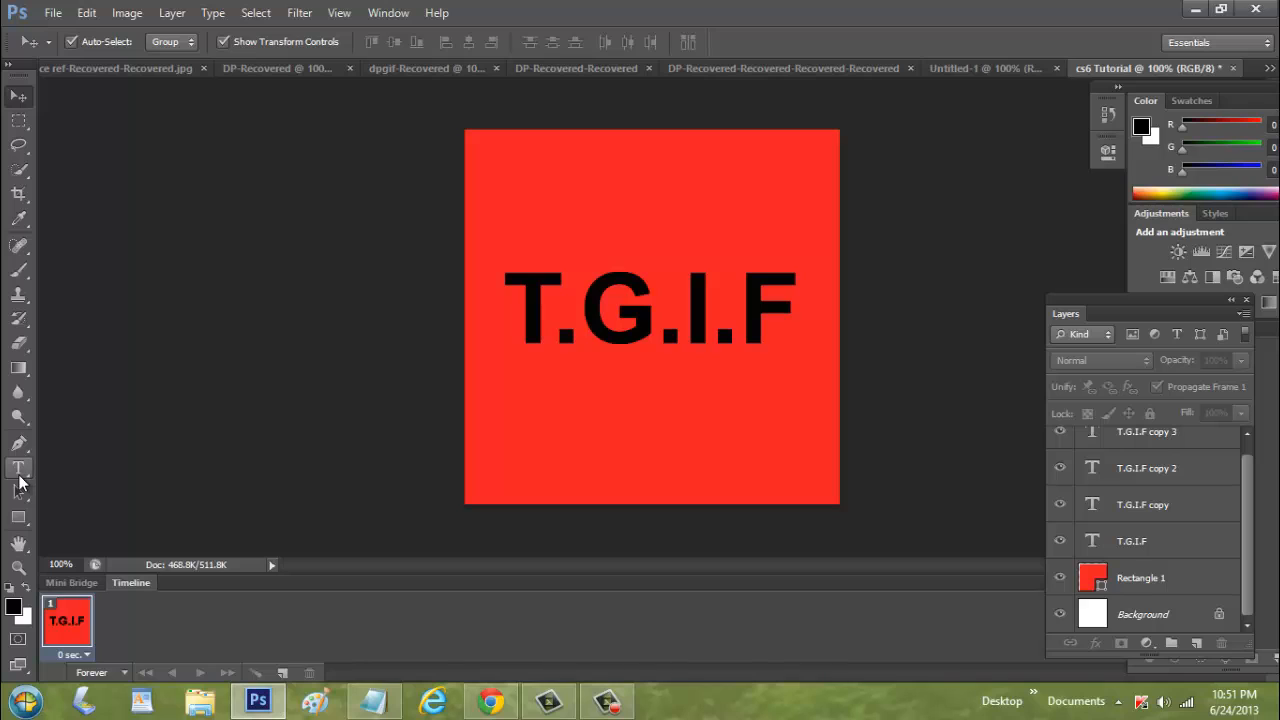
{"action": "left_click", "coordinate": [19, 472]}
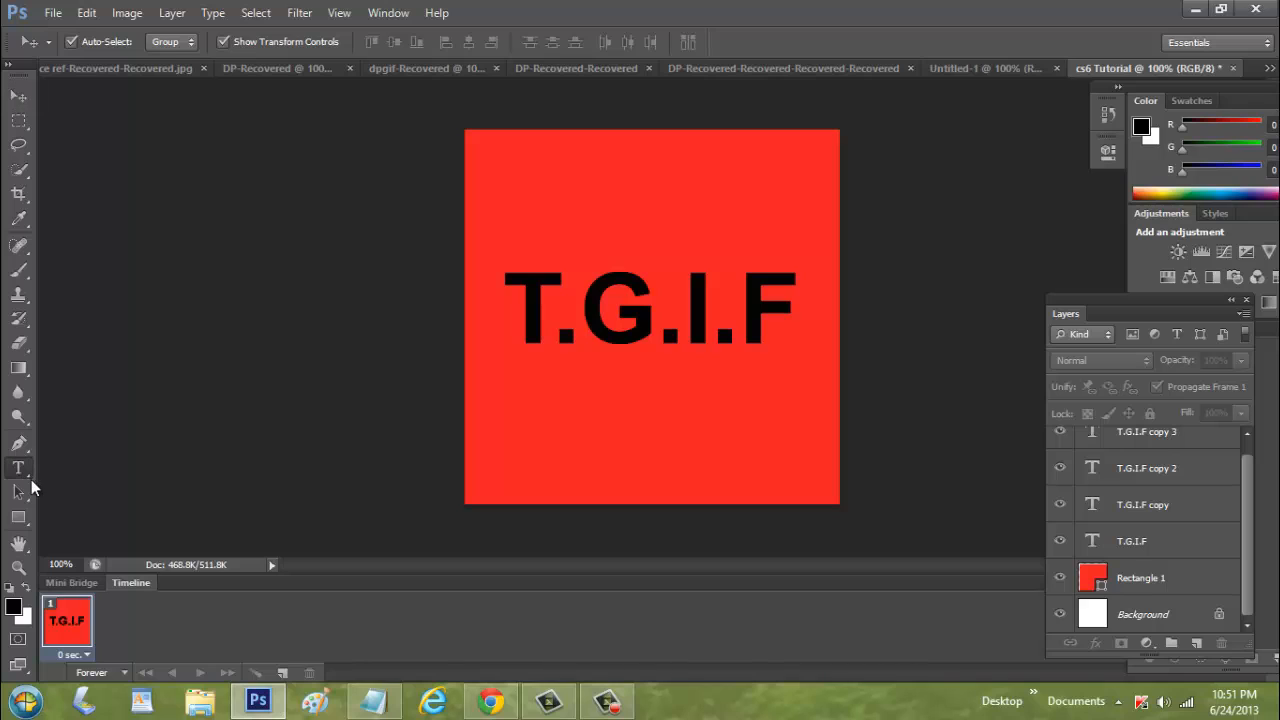
{"action": "left_click", "coordinate": [512, 442]}
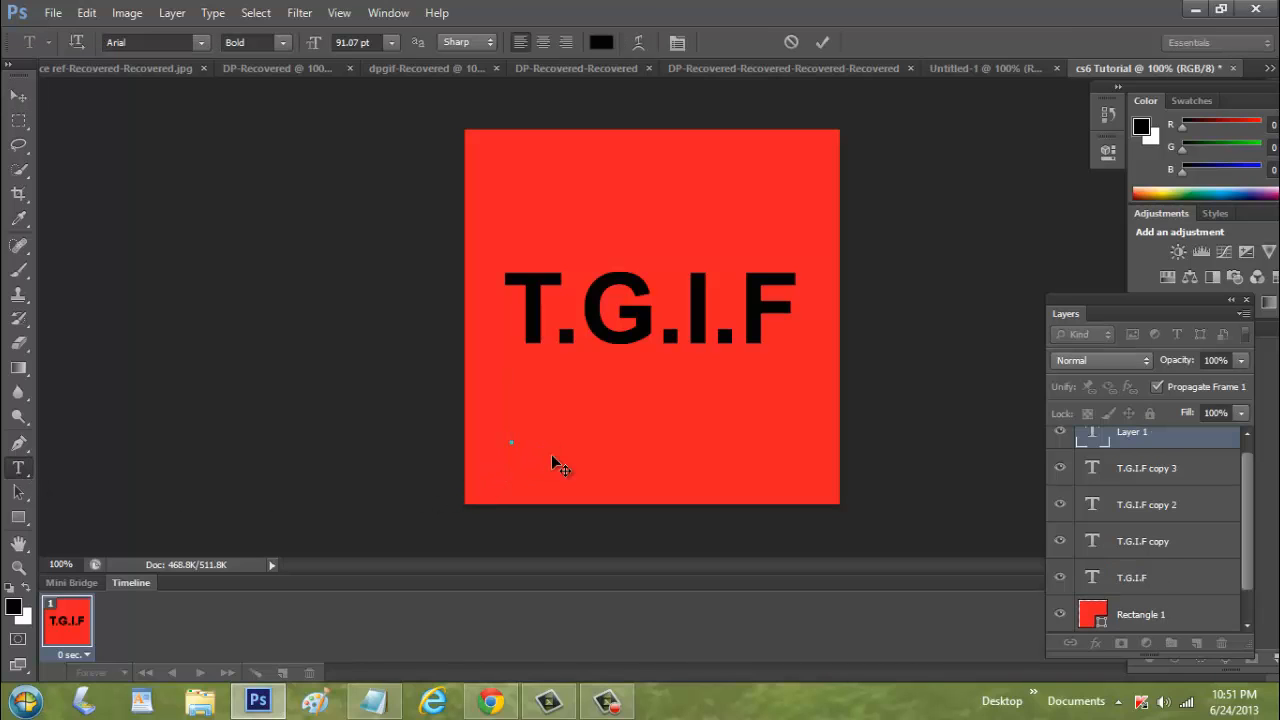
{"action": "type", "text": "["}
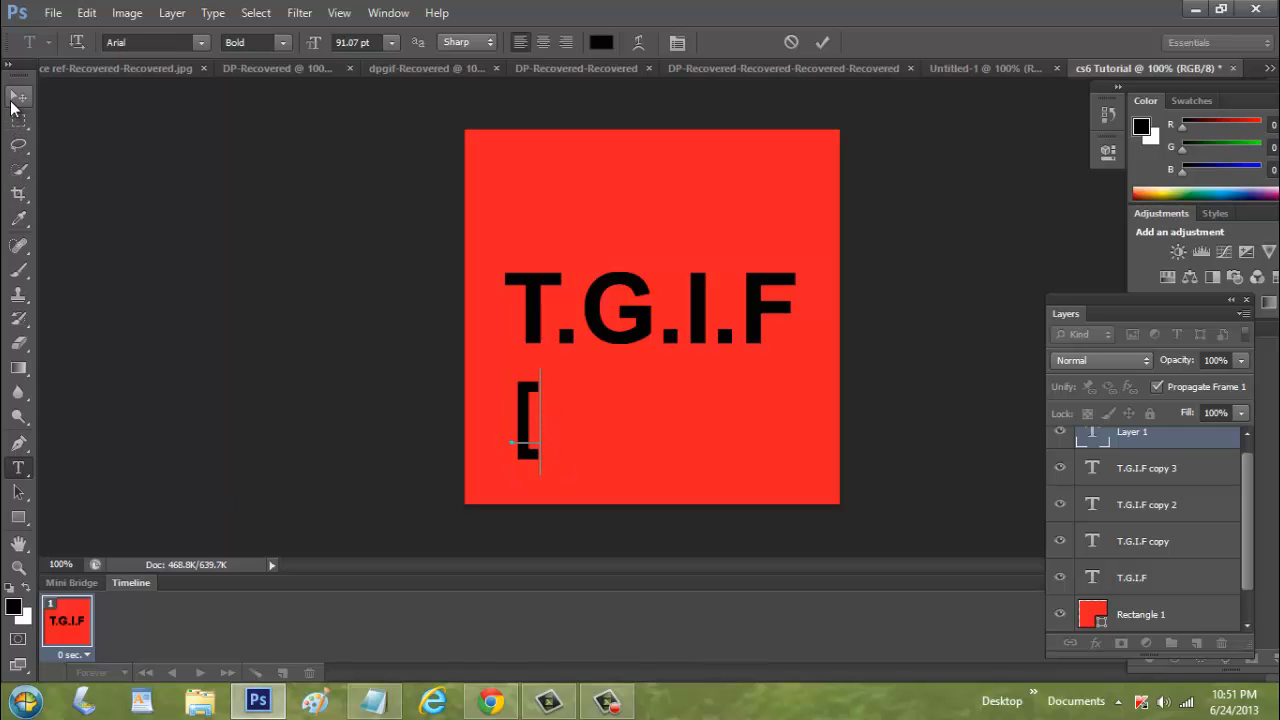
{"action": "left_click", "coordinate": [15, 100]}
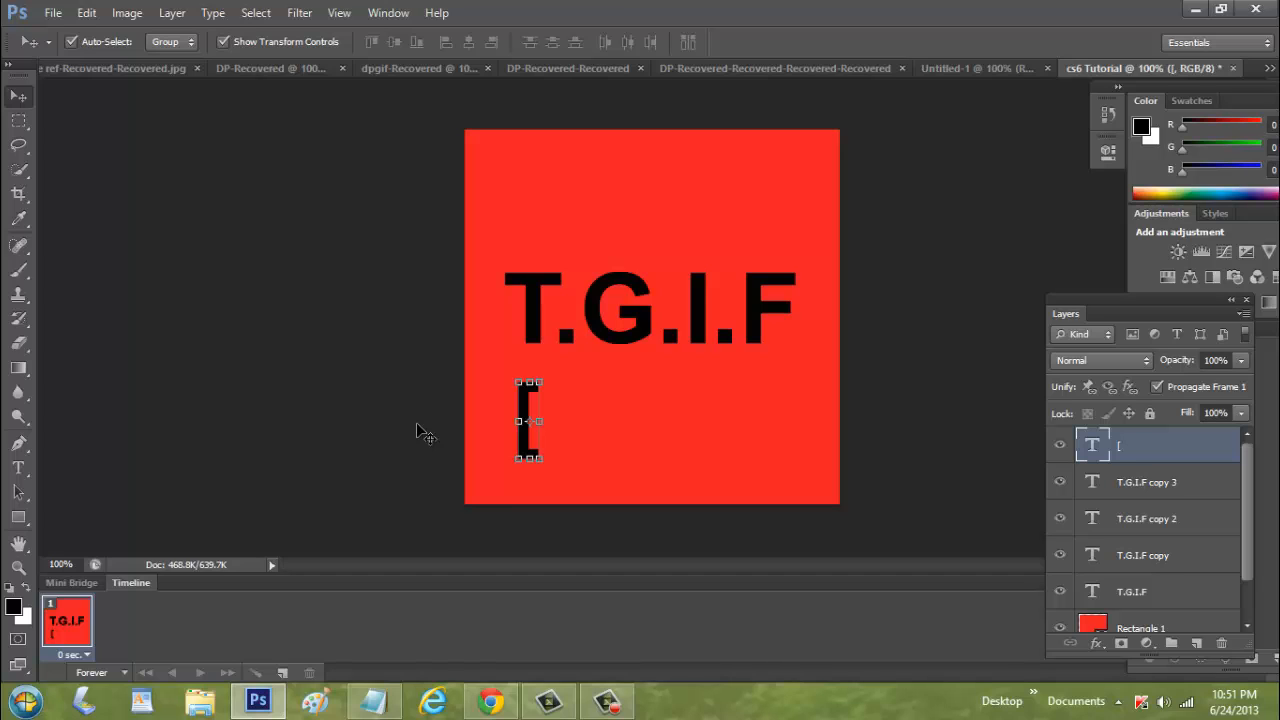
Send the bracket text layer to the bottom of the layer stack, then bring it up one level
{"action": "key", "text": "ctrl+bracketleft"}
{"action": "key", "text": "ctrl+bracketleft"}
{"action": "key", "text": "ctrl+bracketleft"}
{"action": "key", "text": "ctrl+bracketleft"}
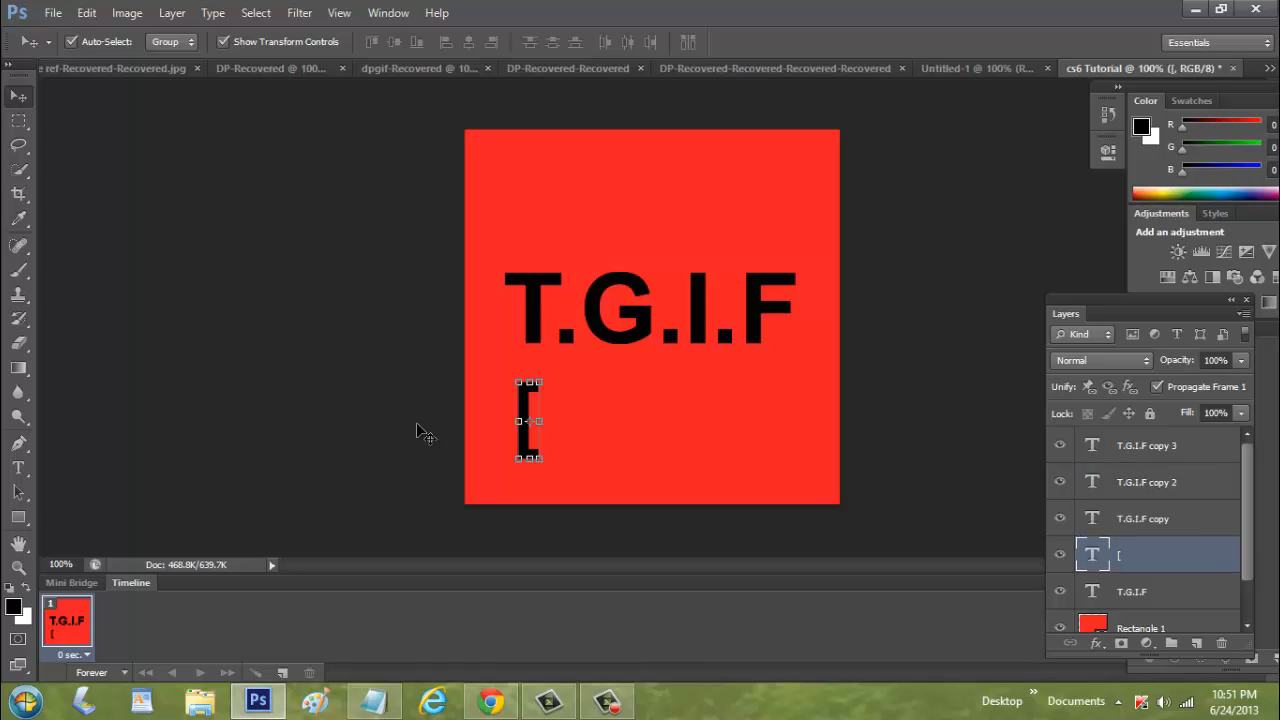
{"action": "key", "text": "ctrl+bracketleft"}
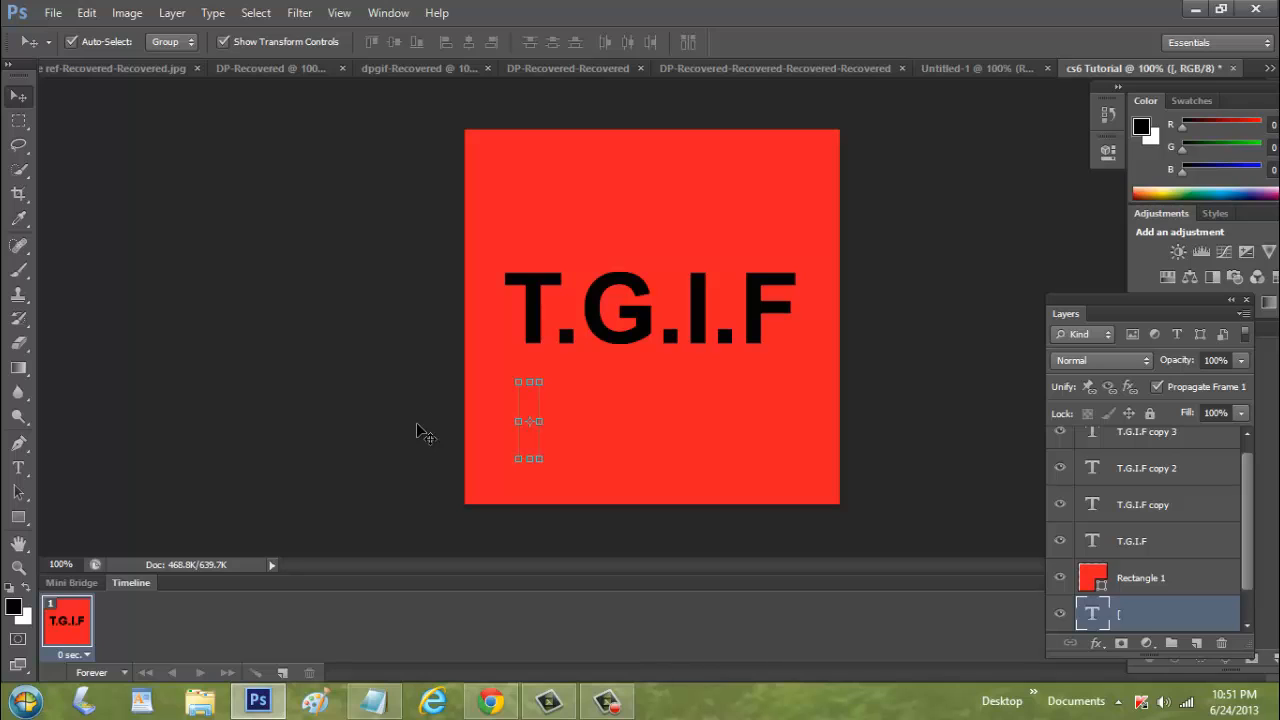
{"action": "key", "text": "ctrl+bracketright"}
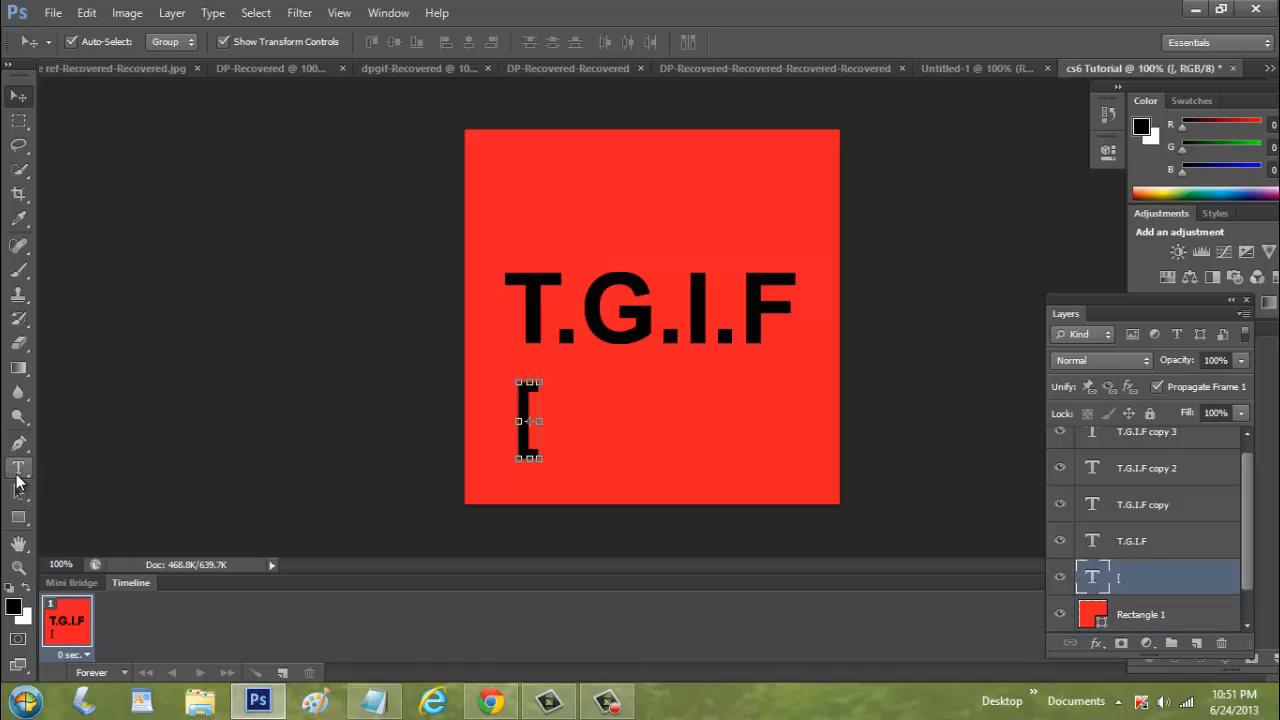
Replace the bracket text with "]"
{"action": "left_click", "coordinate": [17, 470]}
{"action": "double_click", "coordinate": [511, 422]}
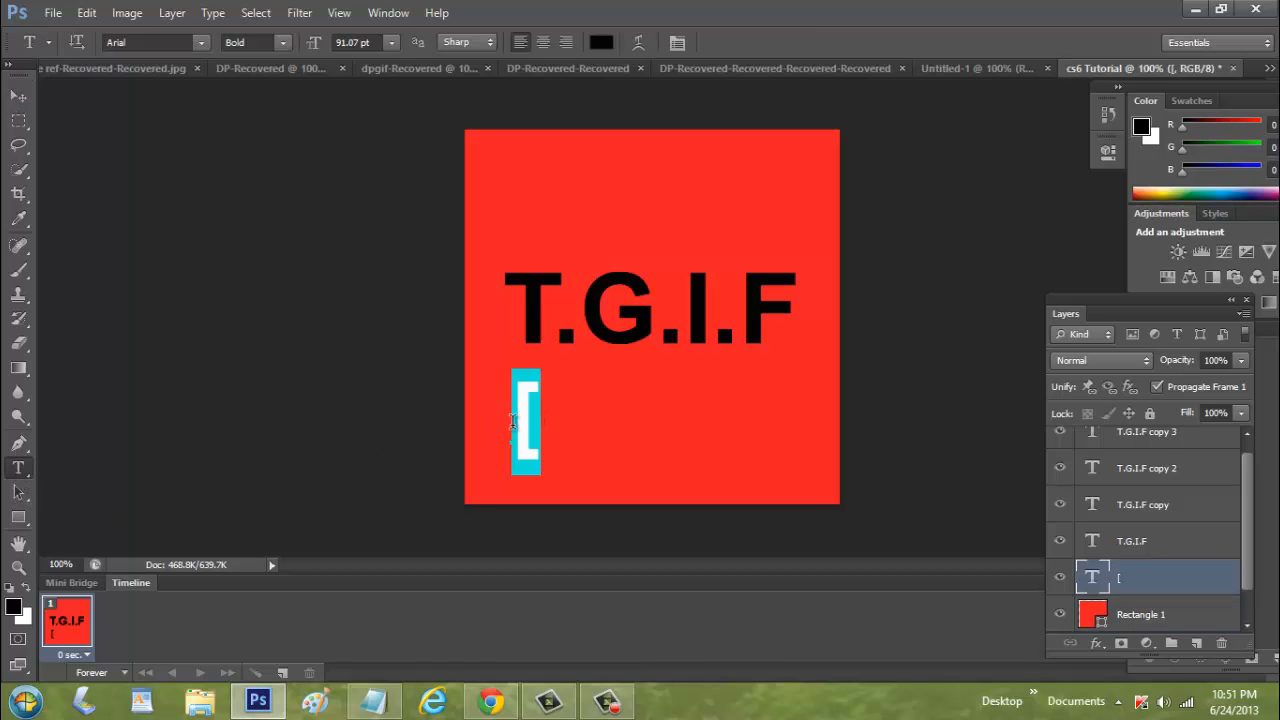
{"action": "type", "text": "}"}
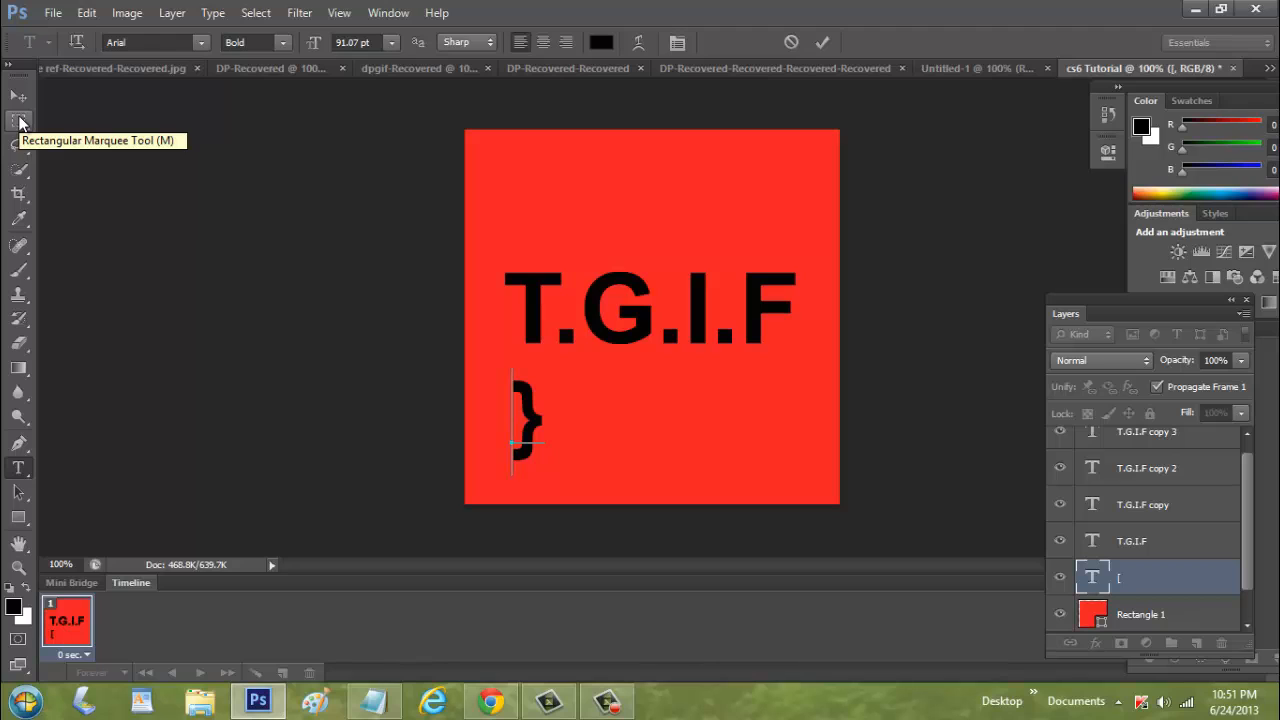
{"action": "key", "text": "BackSpace"}
{"action": "type", "text": "]"}
{"action": "left_click", "coordinate": [13, 97]}
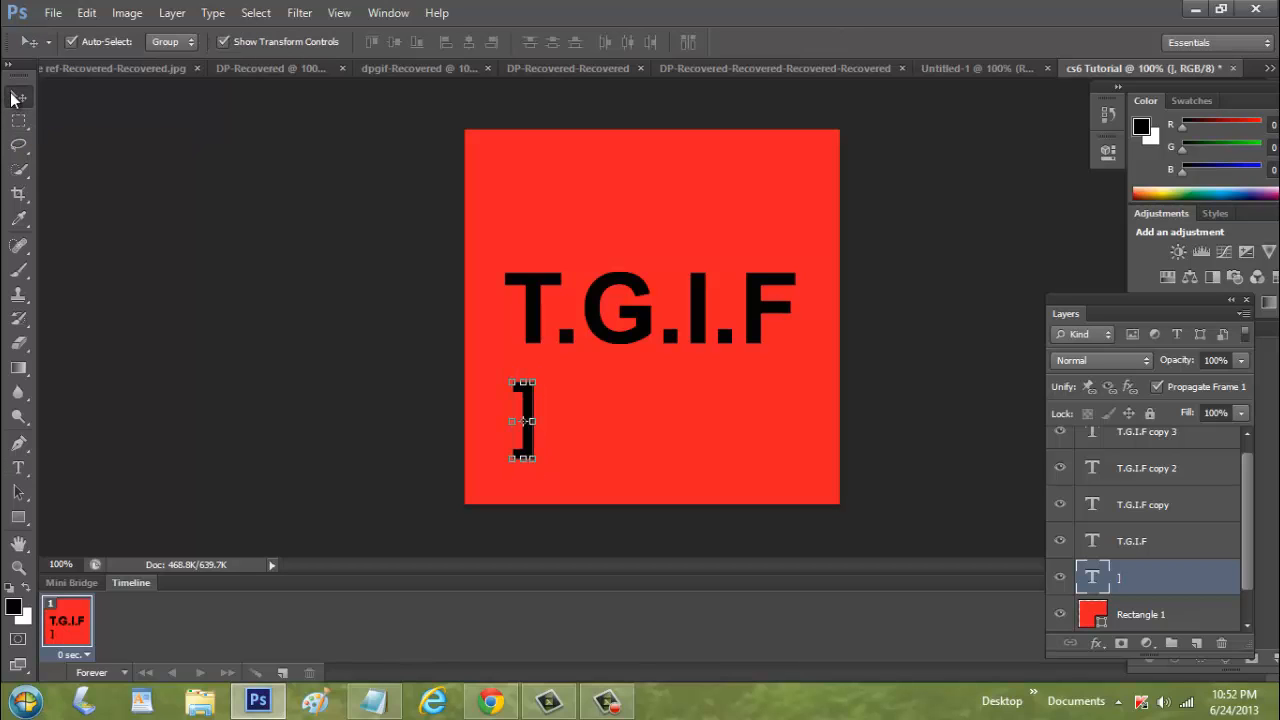
Bring the bracket layer to the top of the stack and delete it
{"action": "key", "text": "ctrl+bracketright"}
{"action": "key", "text": "ctrl+bracketright"}
{"action": "key", "text": "ctrl+bracketright"}
{"action": "key", "text": "ctrl+bracketright"}
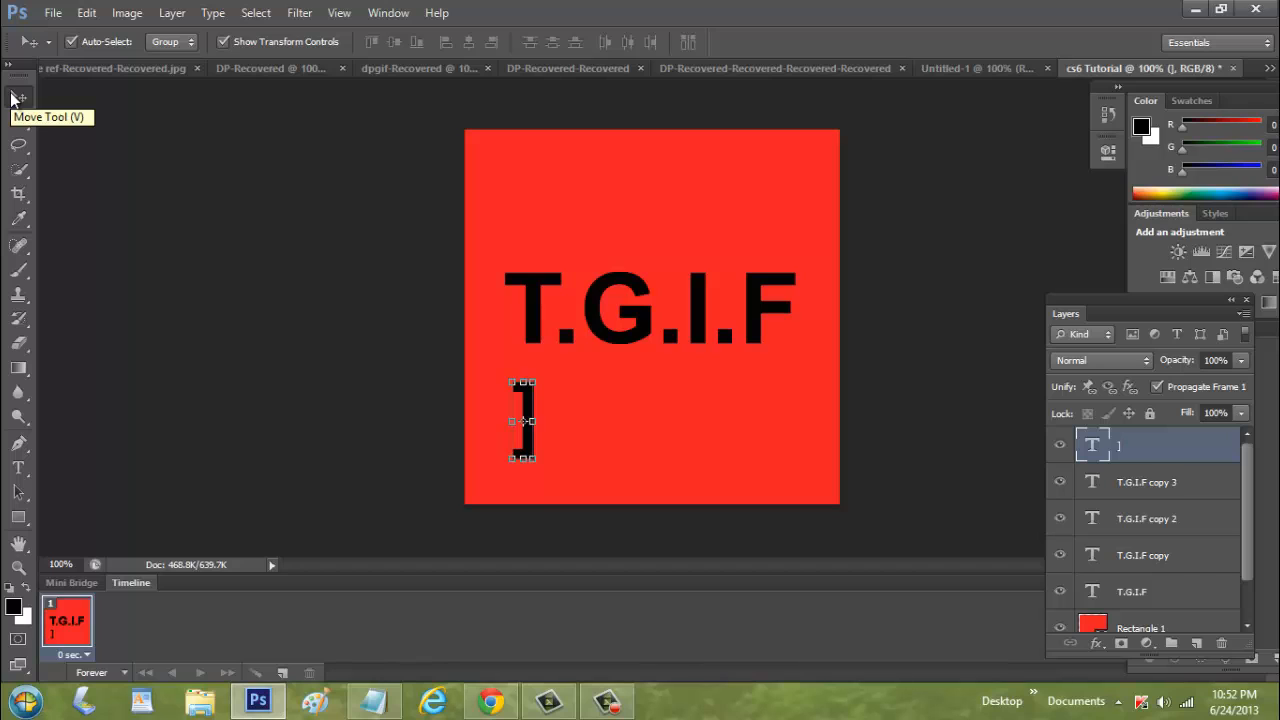
{"action": "key", "text": "Delete"}
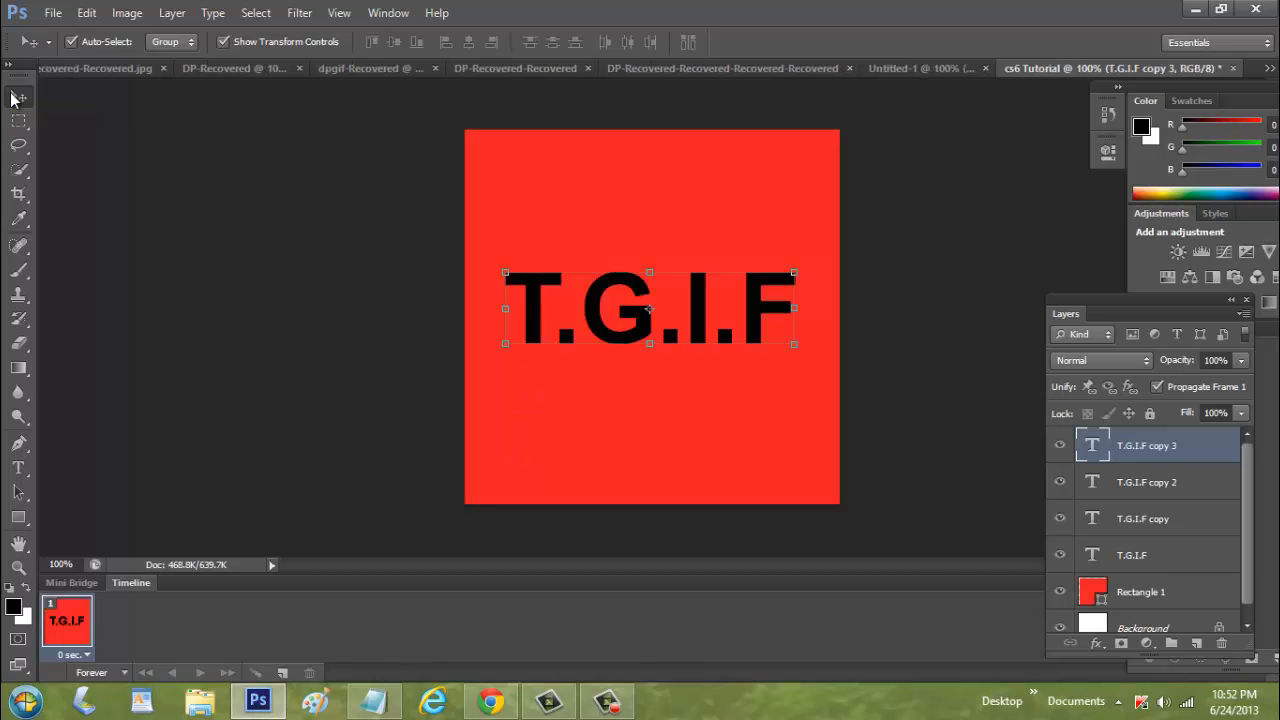
Hide the T.G.I.F, copy 2 and copy 3 text layers, leaving only "T.G.I.F copy" visible and selected
{"action": "mouse_move", "coordinate": [1155, 590]}
{"action": "left_mouse_down"}
{"action": "mouse_move", "coordinate": [1172, 473]}
{"action": "mouse_move", "coordinate": [1176, 598]}
{"action": "left_mouse_up"}
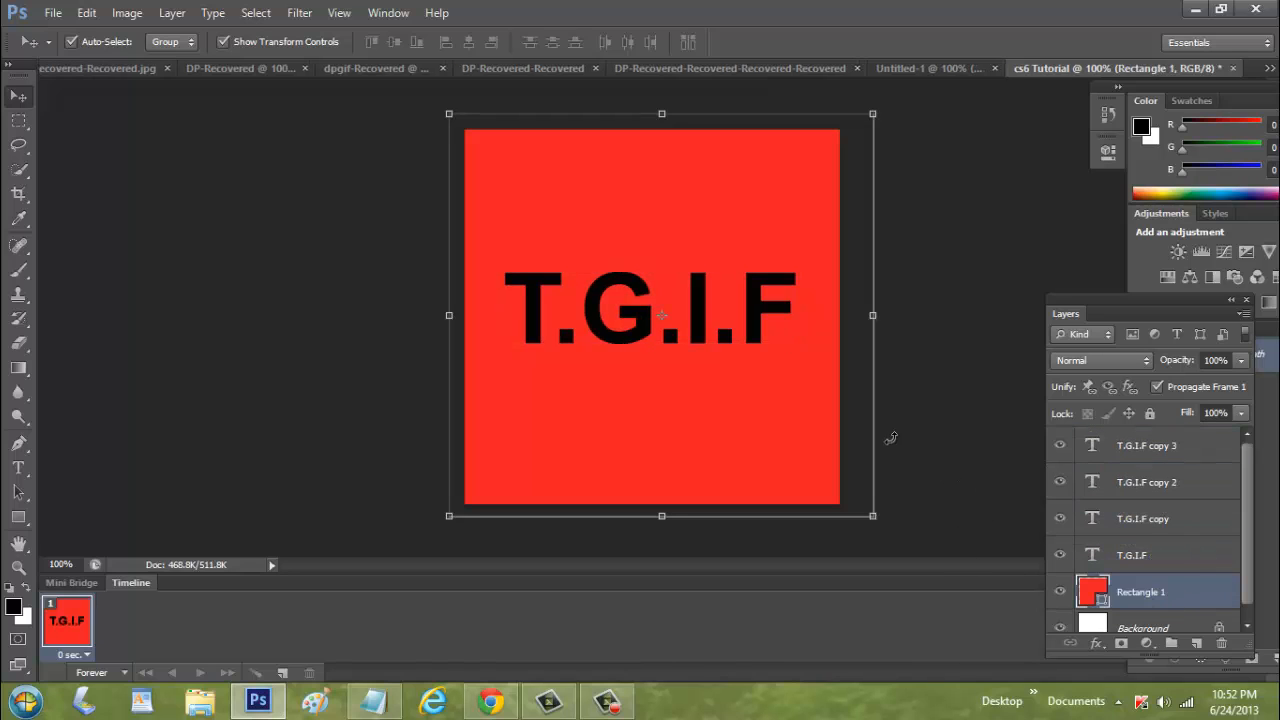
{"action": "left_click", "coordinate": [190, 135]}
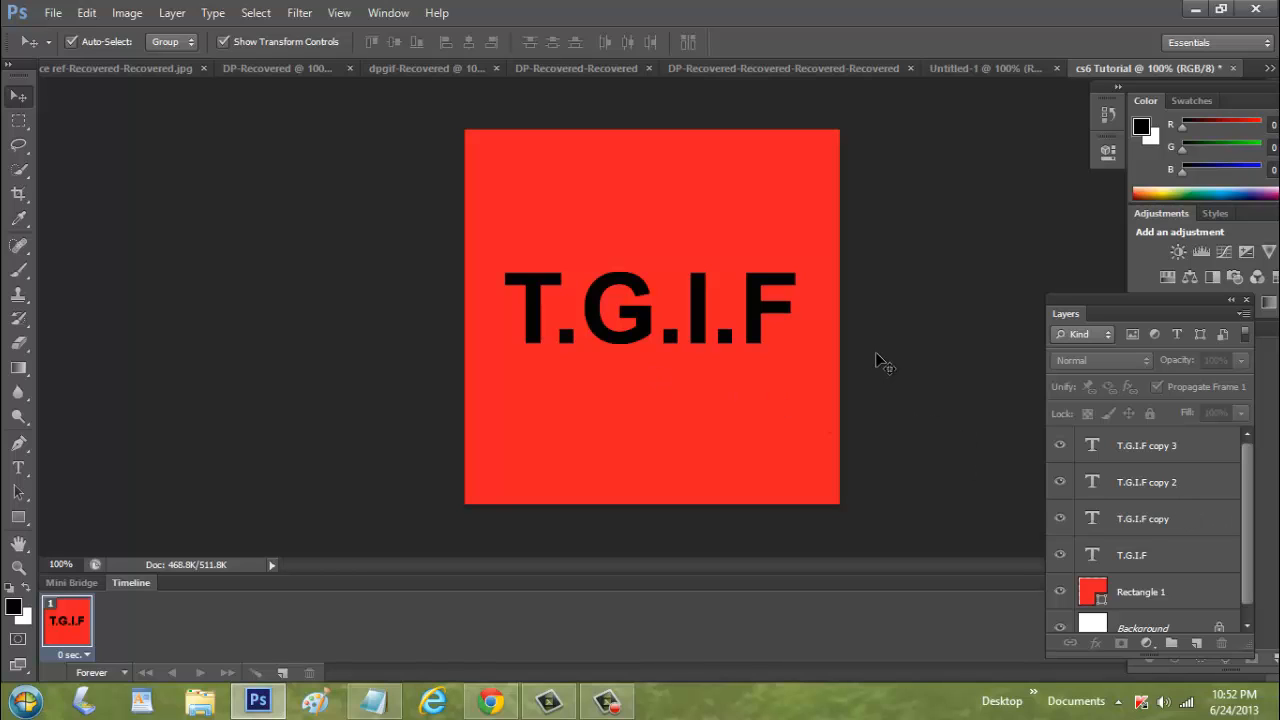
{"action": "left_click", "coordinate": [1120, 456]}
{"action": "left_click", "coordinate": [1150, 488]}
{"action": "left_click", "coordinate": [1160, 520]}
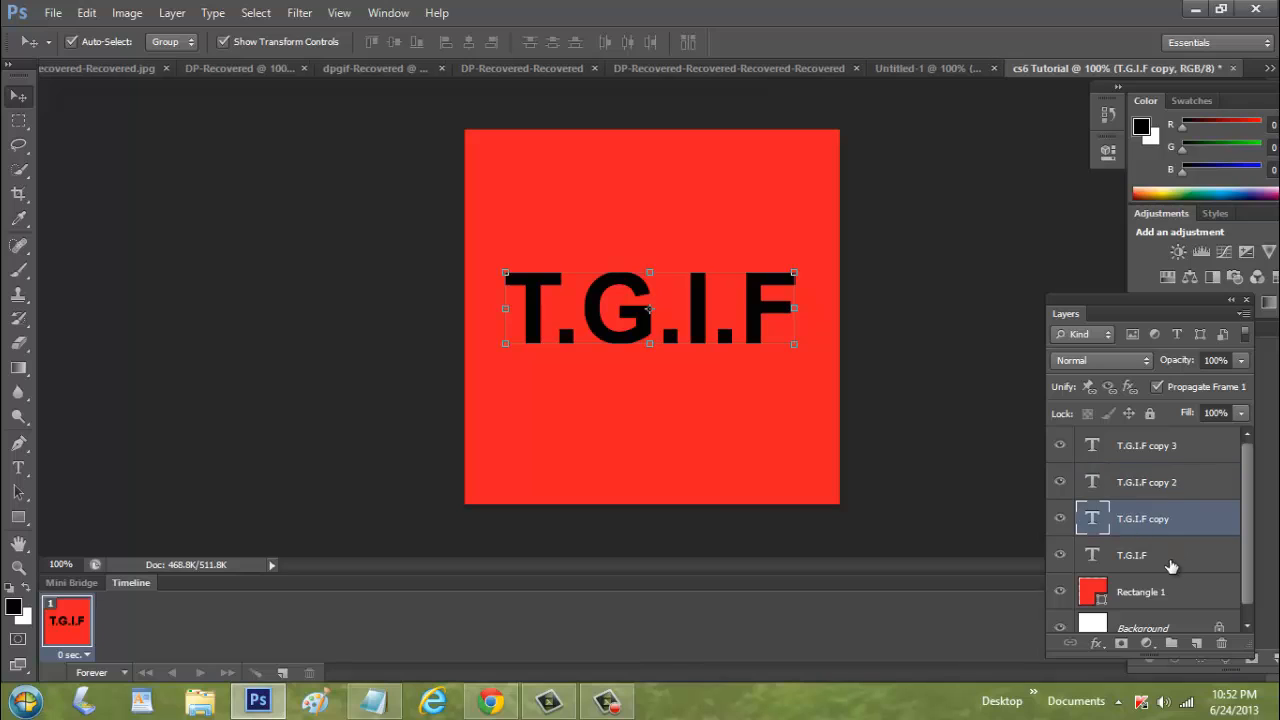
{"action": "left_click", "coordinate": [1150, 556]}
{"action": "left_click", "coordinate": [1092, 448]}
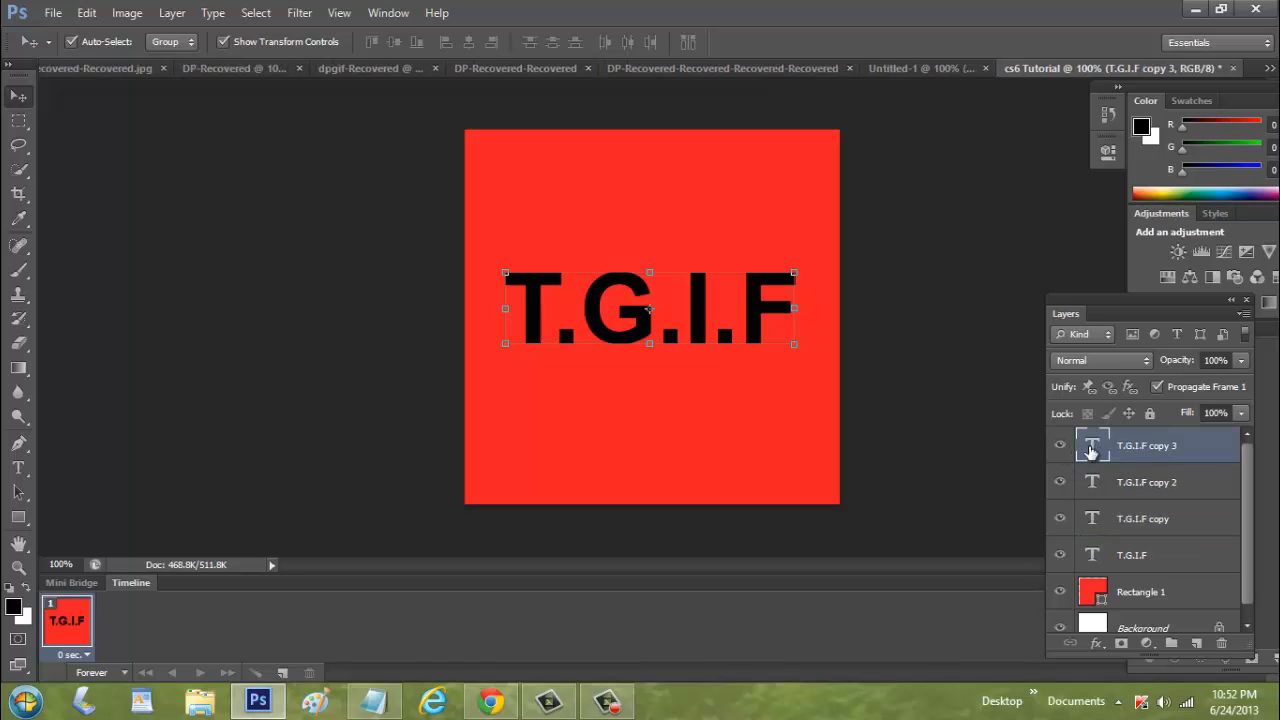
{"action": "left_click", "coordinate": [1060, 447]}
{"action": "left_click", "coordinate": [1060, 482]}
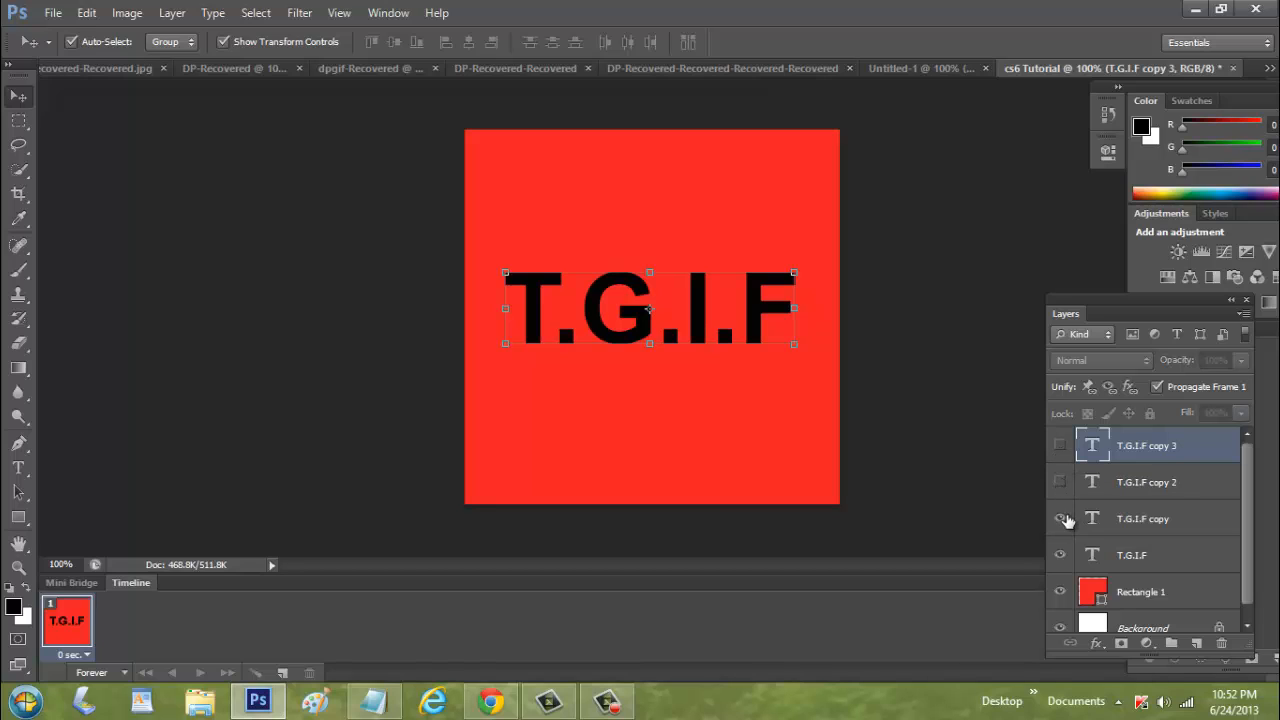
{"action": "left_click", "coordinate": [1168, 560]}
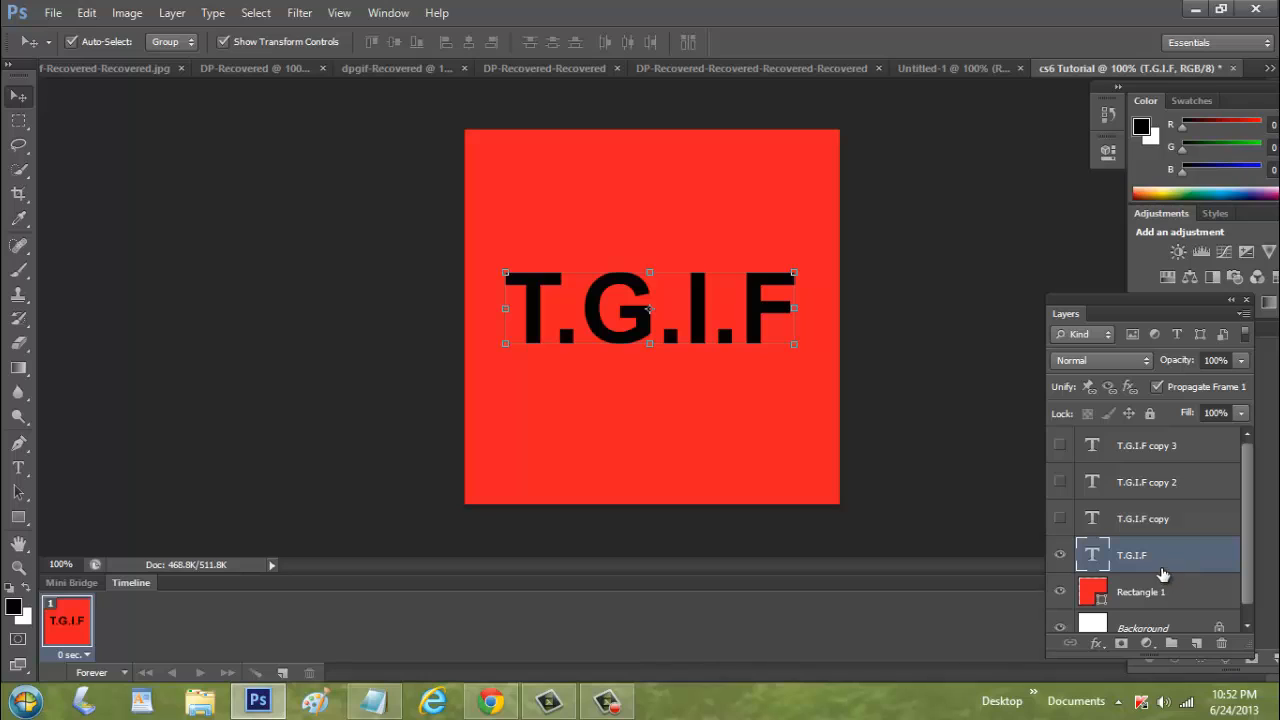
{"action": "left_click", "coordinate": [1060, 555]}
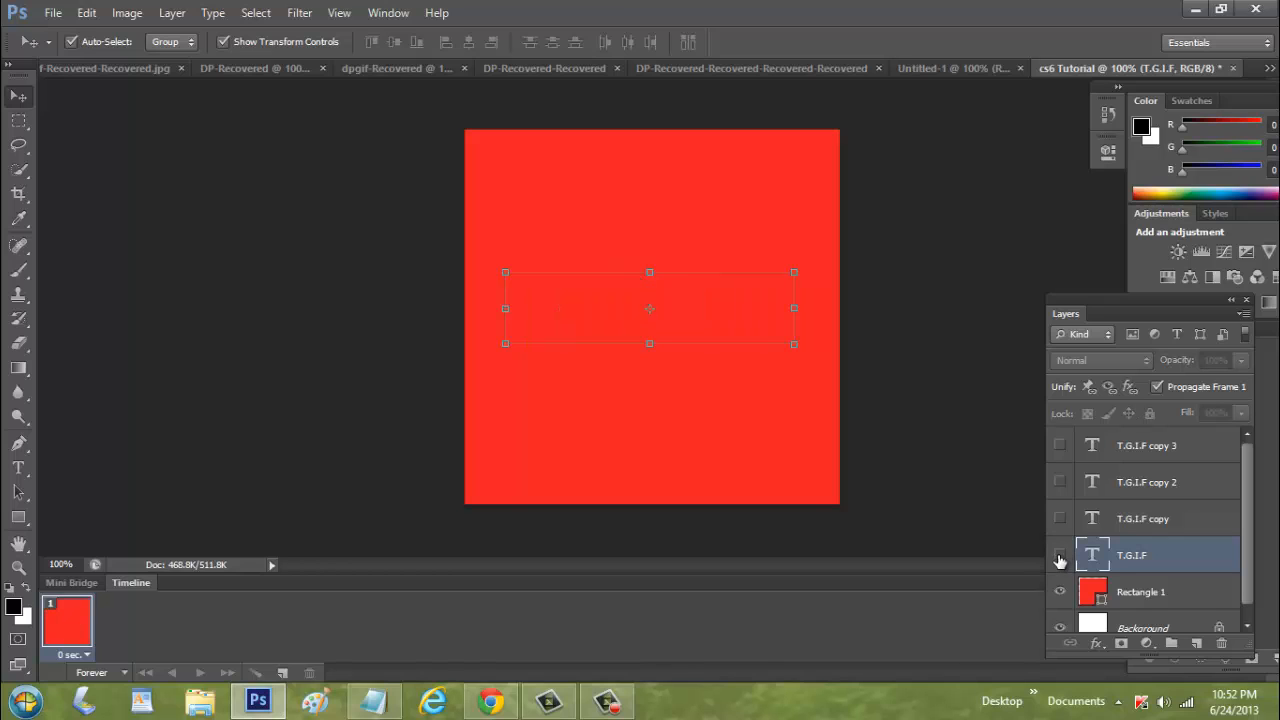
{"action": "left_click", "coordinate": [1060, 519]}
{"action": "left_click", "coordinate": [1138, 525]}
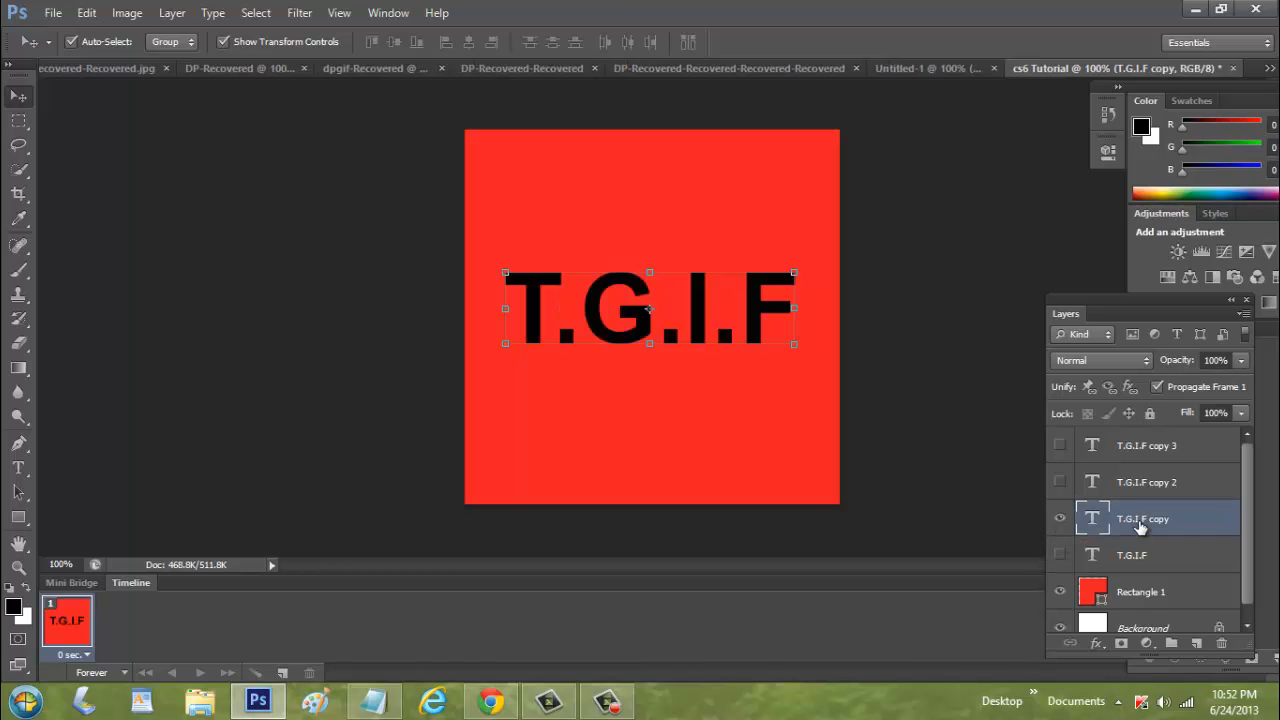
Recolor all the text of the visible T.G.I.F copy layer to off-white f3f2e9
{"action": "left_click", "coordinate": [18, 467]}
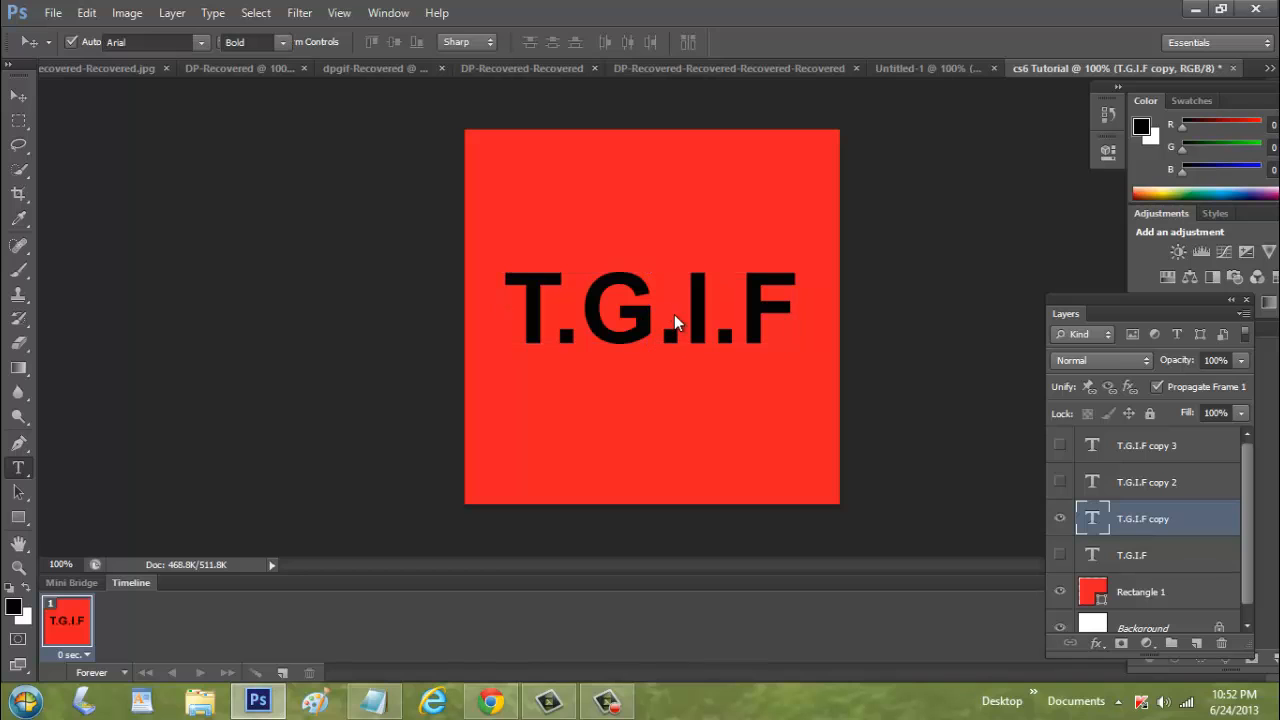
{"action": "left_click", "coordinate": [676, 313]}
{"action": "key", "text": "ctrl+a"}
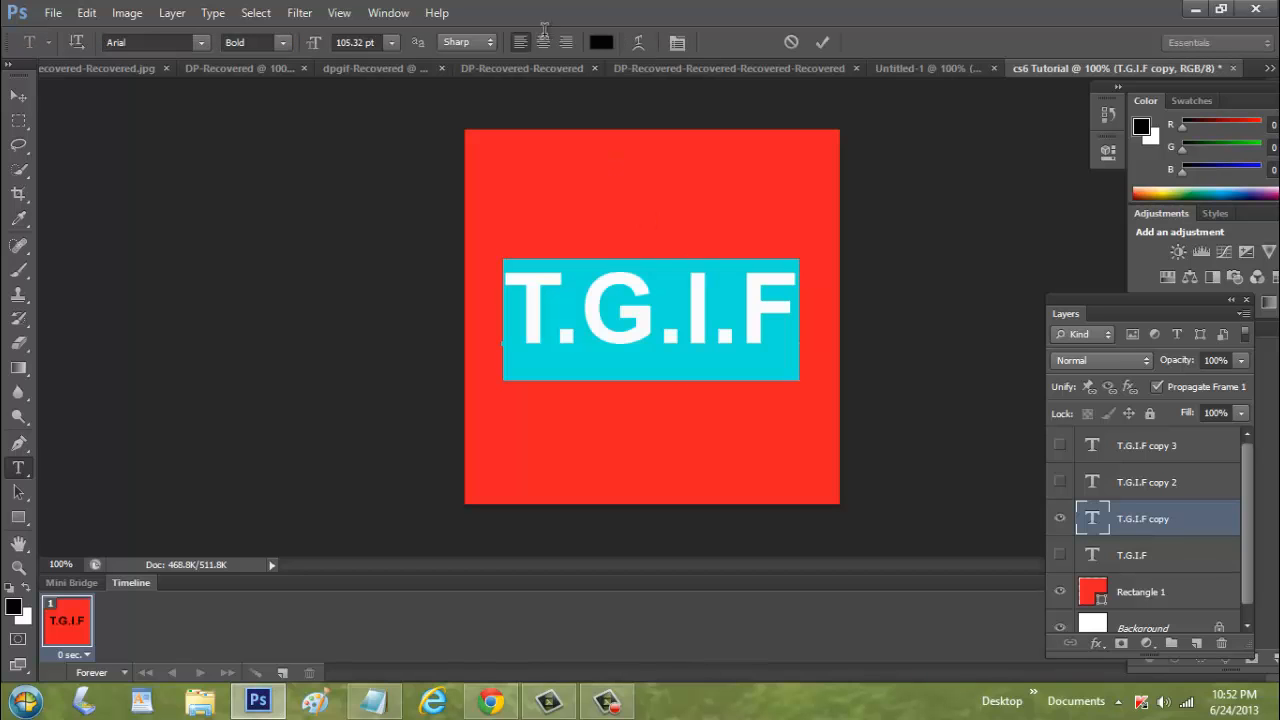
{"action": "left_click", "coordinate": [603, 43]}
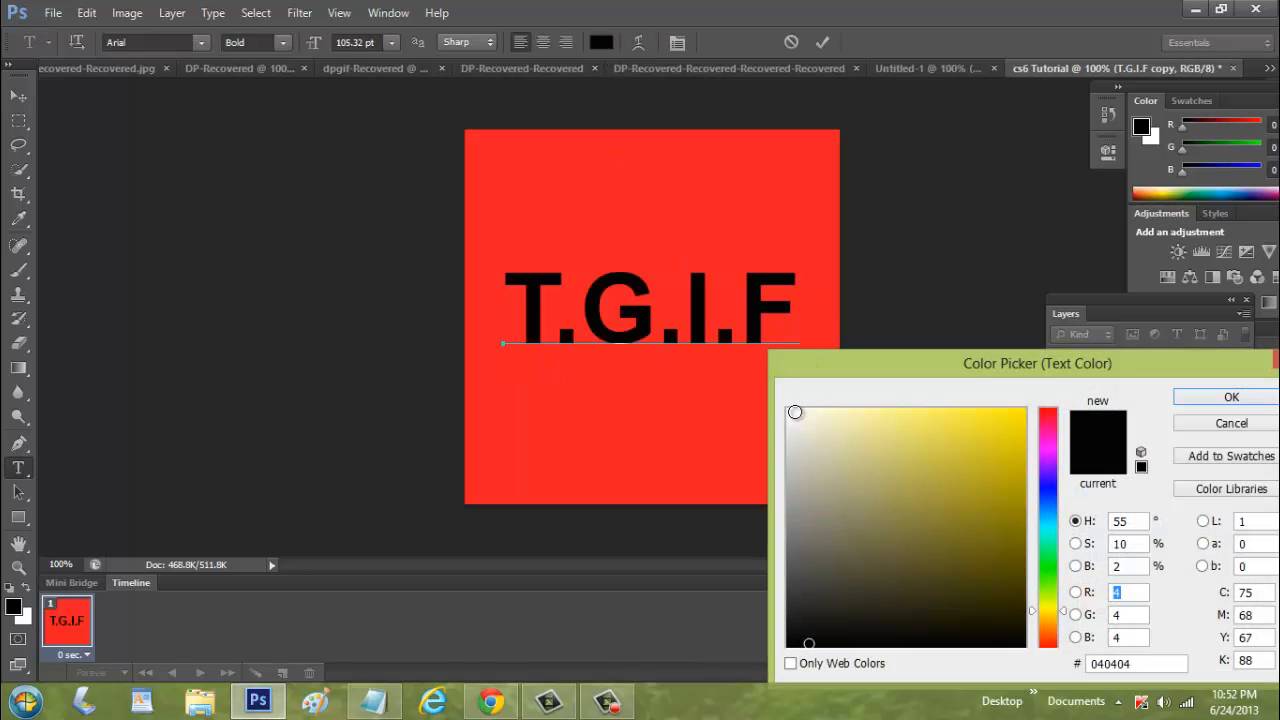
{"action": "left_click", "coordinate": [796, 419]}
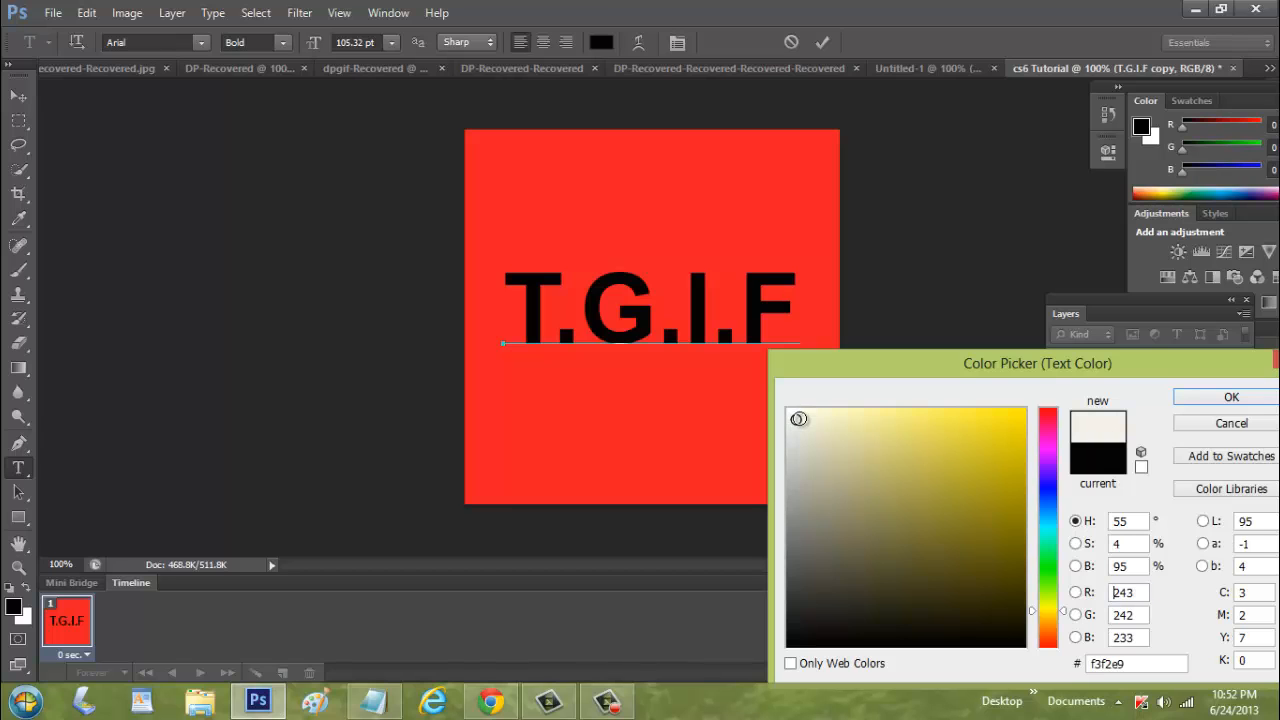
{"action": "left_click", "coordinate": [1231, 398]}
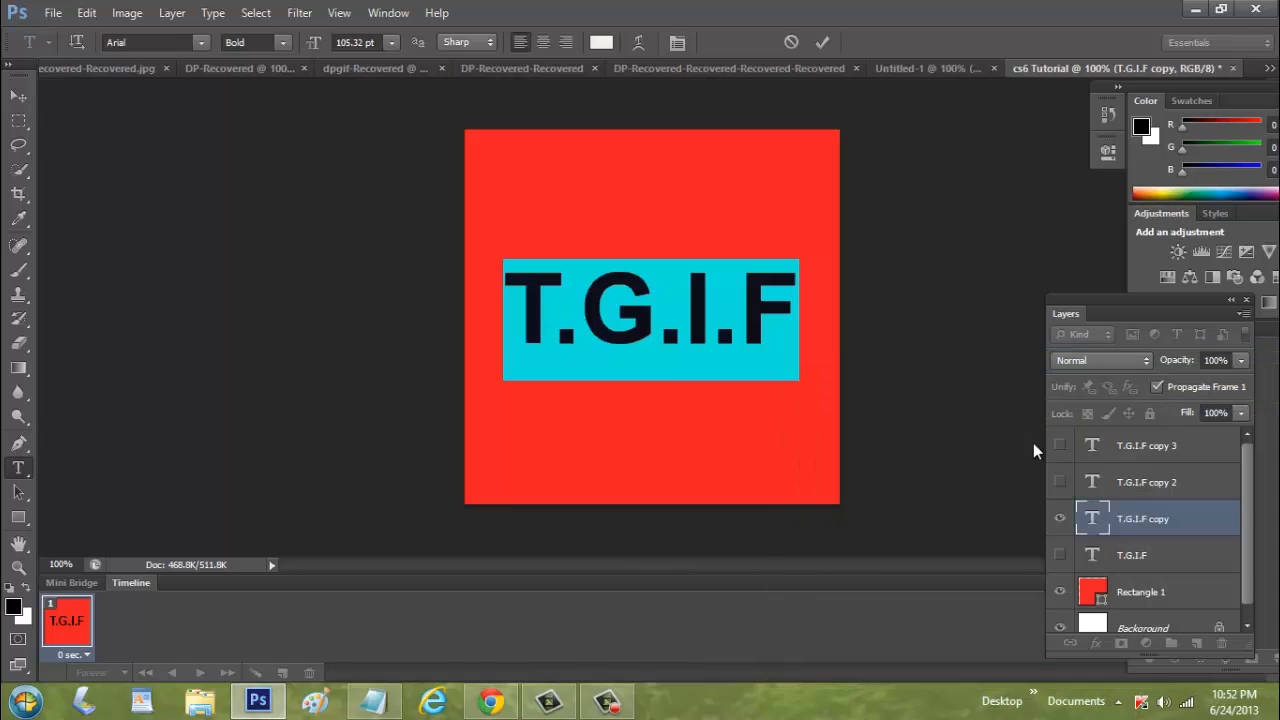
{"action": "left_click", "coordinate": [20, 100]}
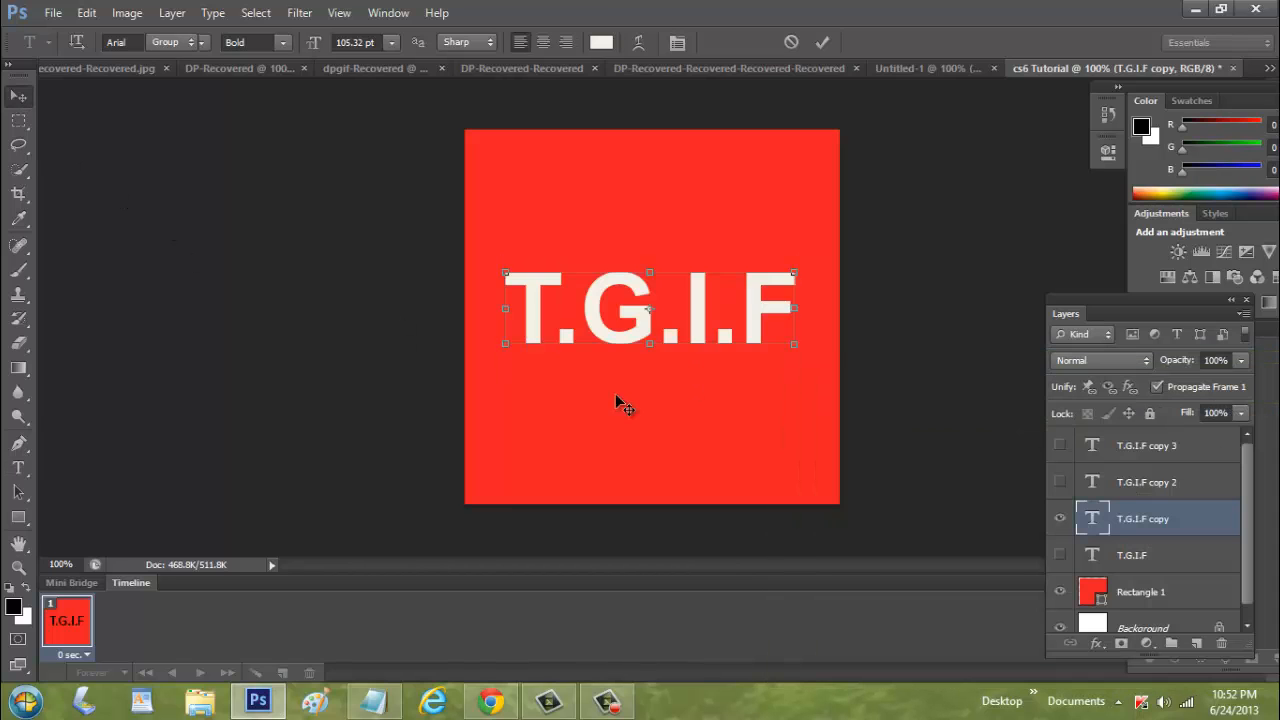
Hide the off-white text layer, then show and select the T.G.I.F copy 2 layer
{"action": "left_click", "coordinate": [1060, 518]}
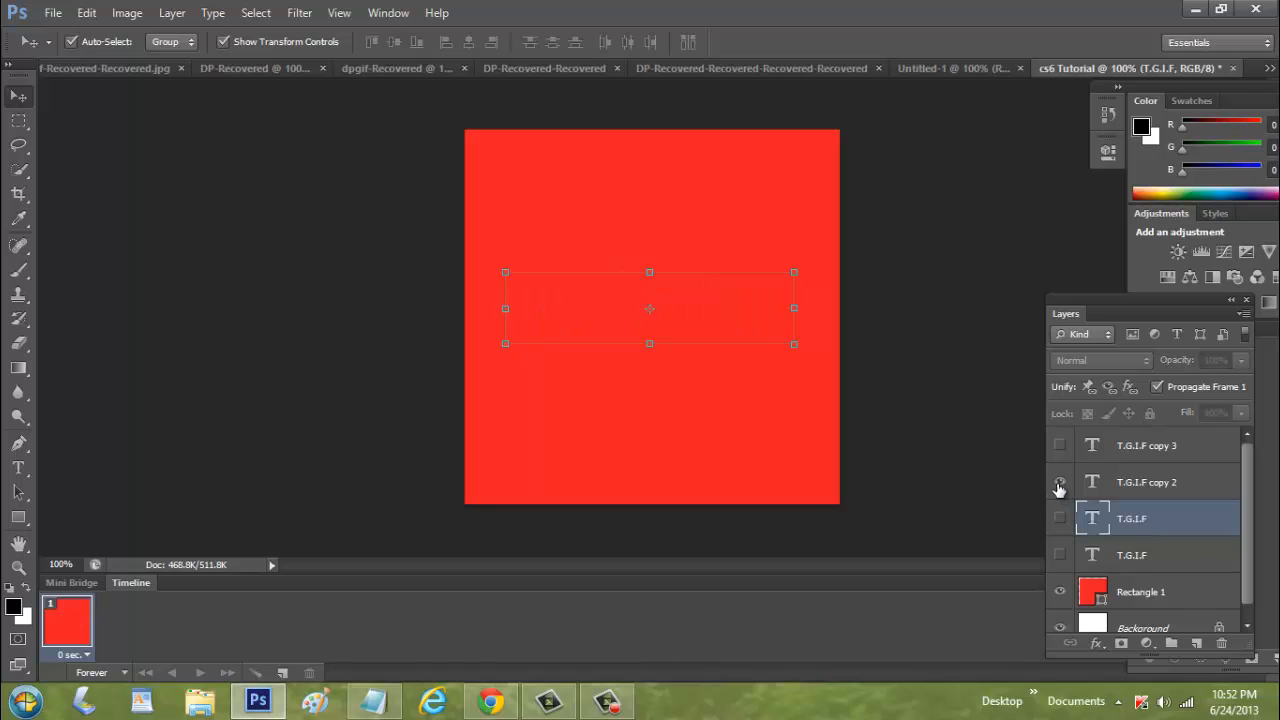
{"action": "left_click", "coordinate": [1059, 487]}
{"action": "left_click", "coordinate": [1143, 486]}
Recolor all the text of the T.G.I.F copy 2 layer to a pale yellow
{"action": "left_click", "coordinate": [18, 467]}
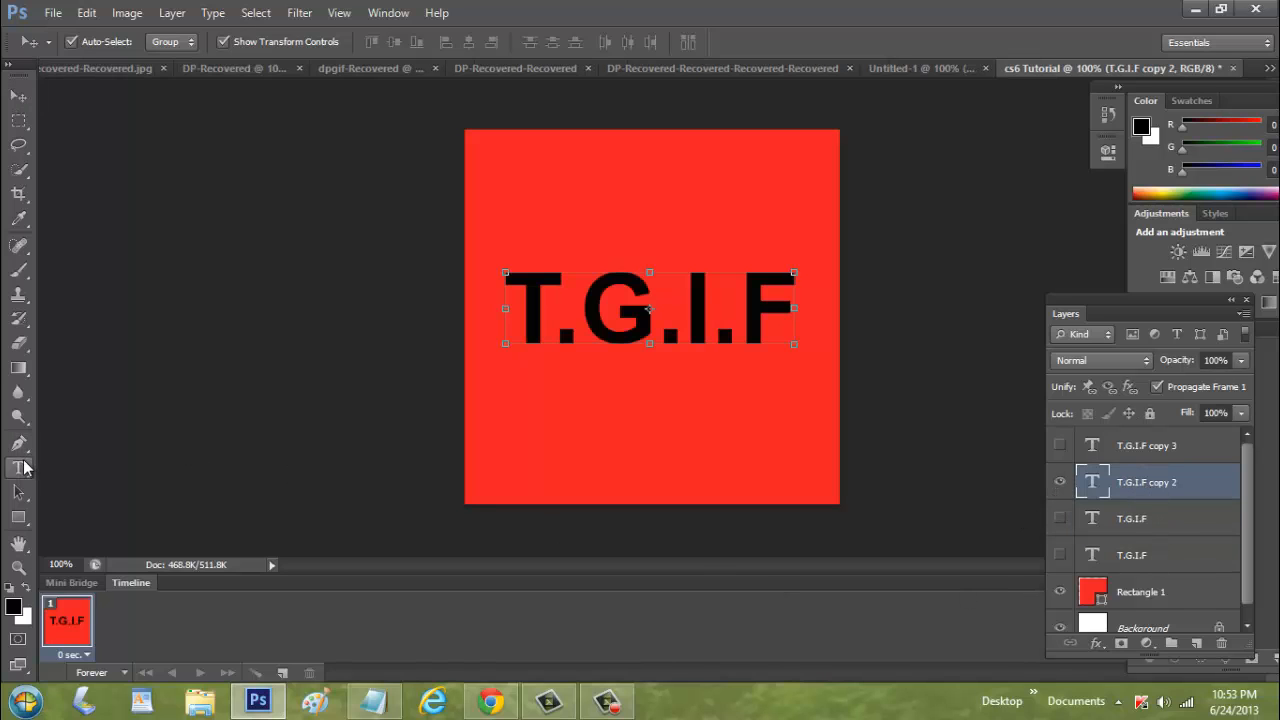
{"action": "left_click", "coordinate": [656, 308]}
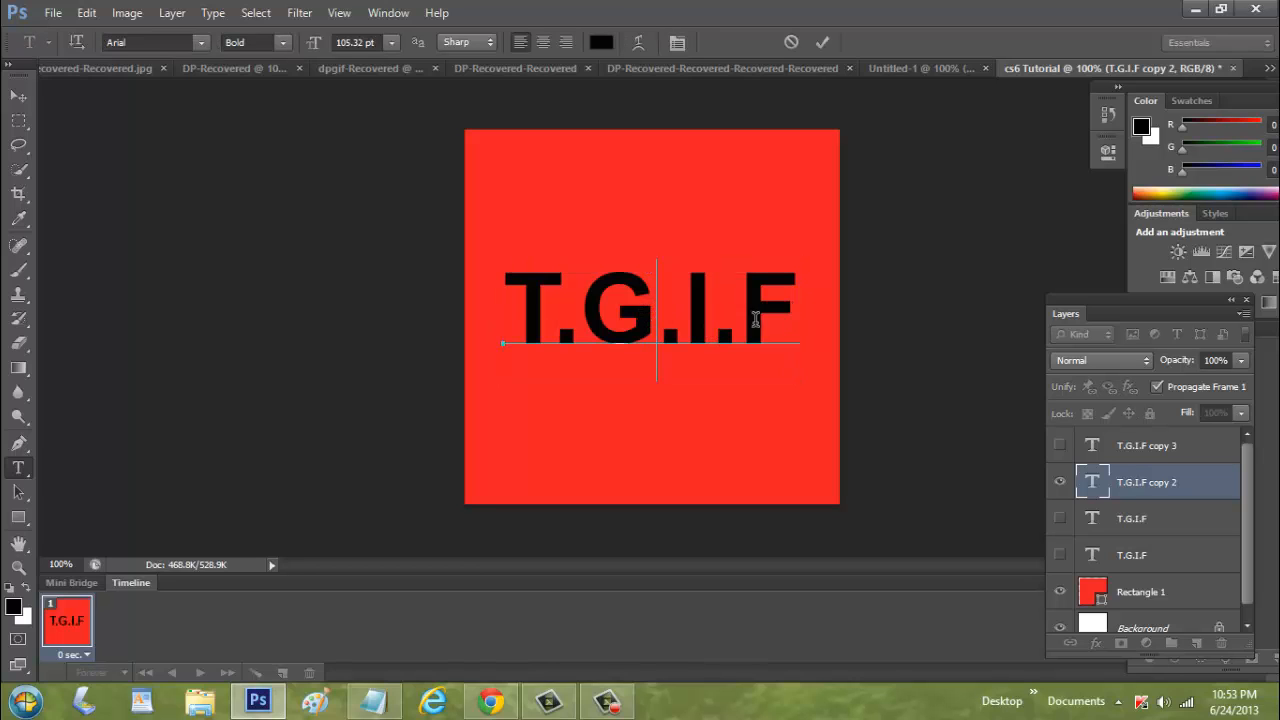
{"action": "left_click", "coordinate": [787, 313]}
{"action": "key", "text": "ctrl"}
{"action": "key", "text": "ctrl+a"}
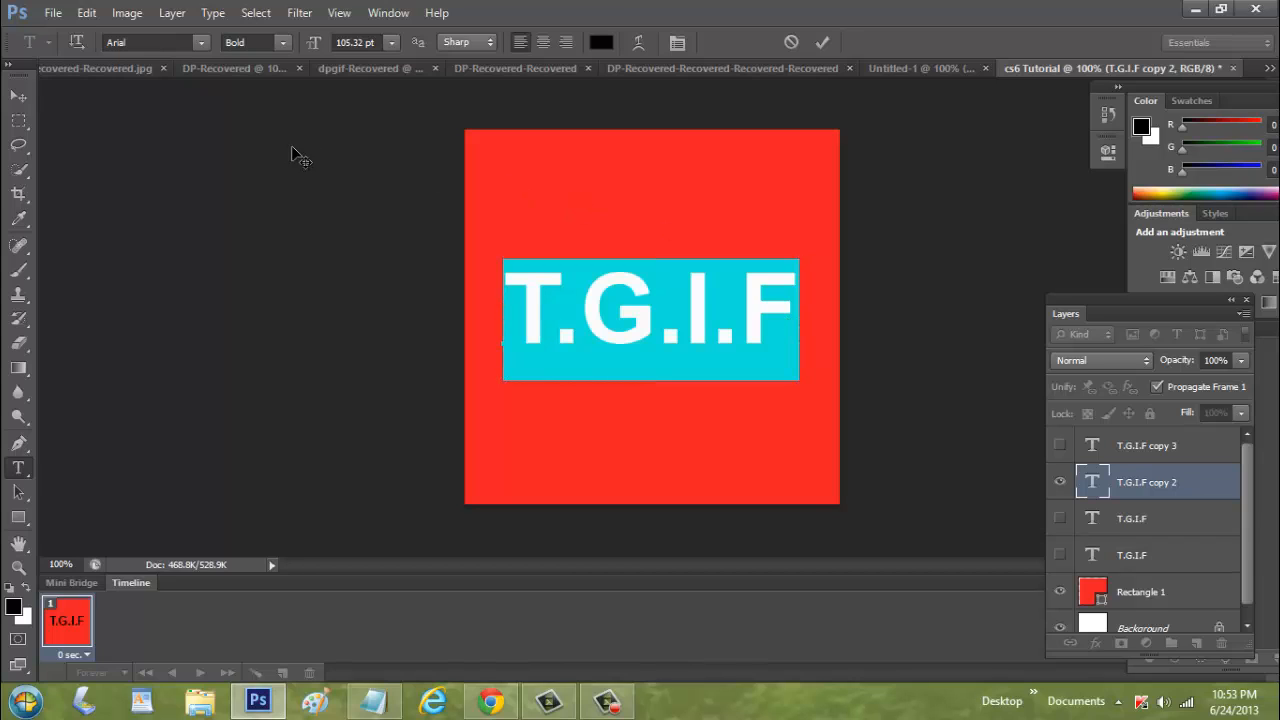
{"action": "left_click", "coordinate": [601, 44]}
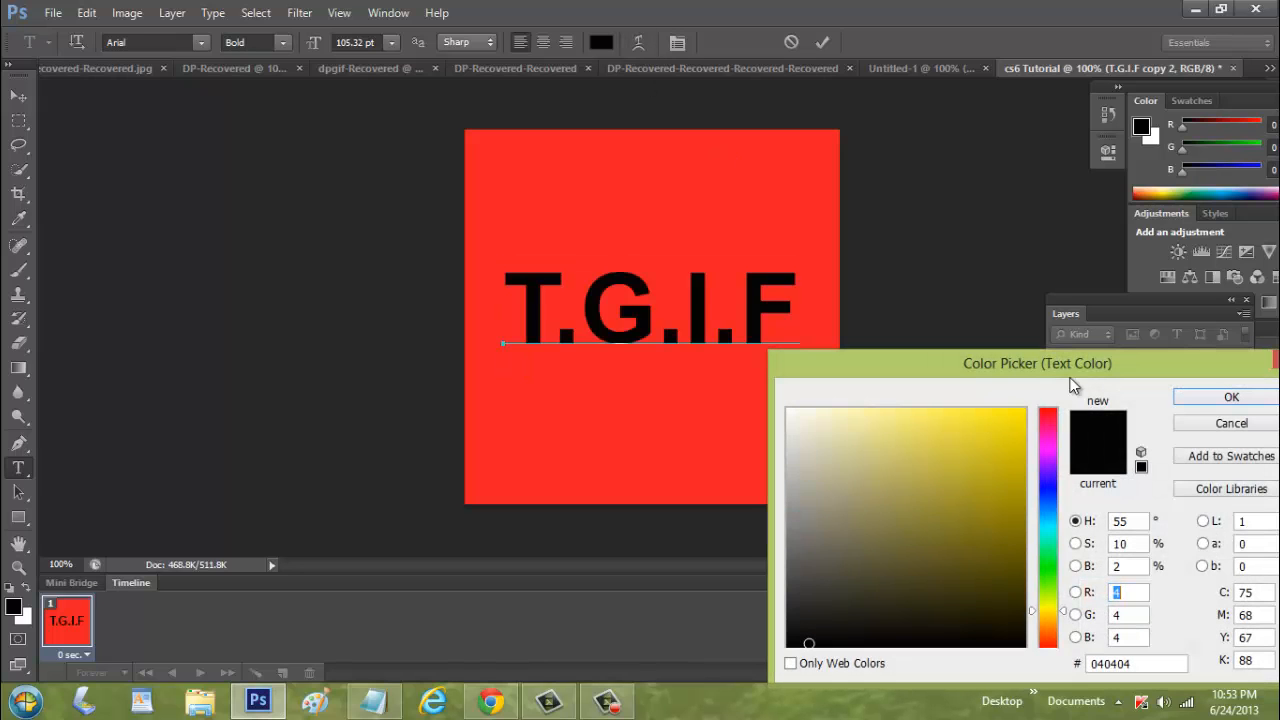
{"action": "left_click", "coordinate": [913, 426]}
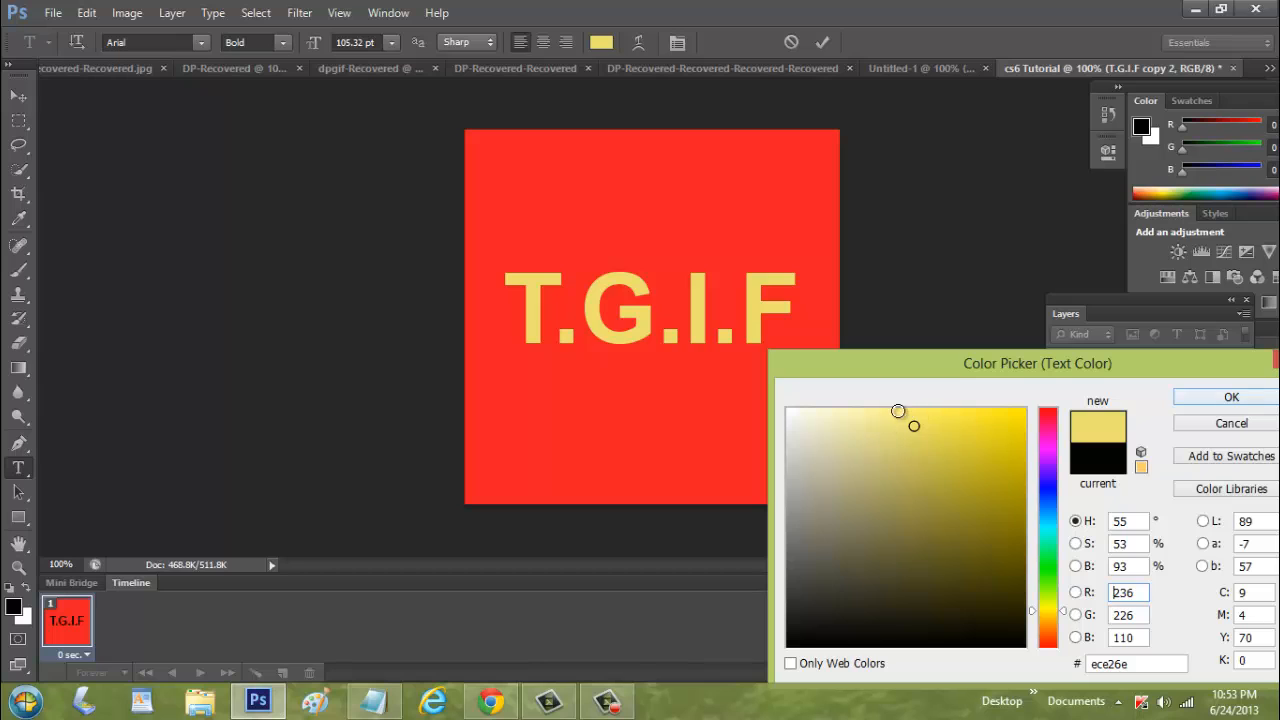
{"action": "left_click", "coordinate": [898, 411]}
{"action": "left_click", "coordinate": [1231, 397]}
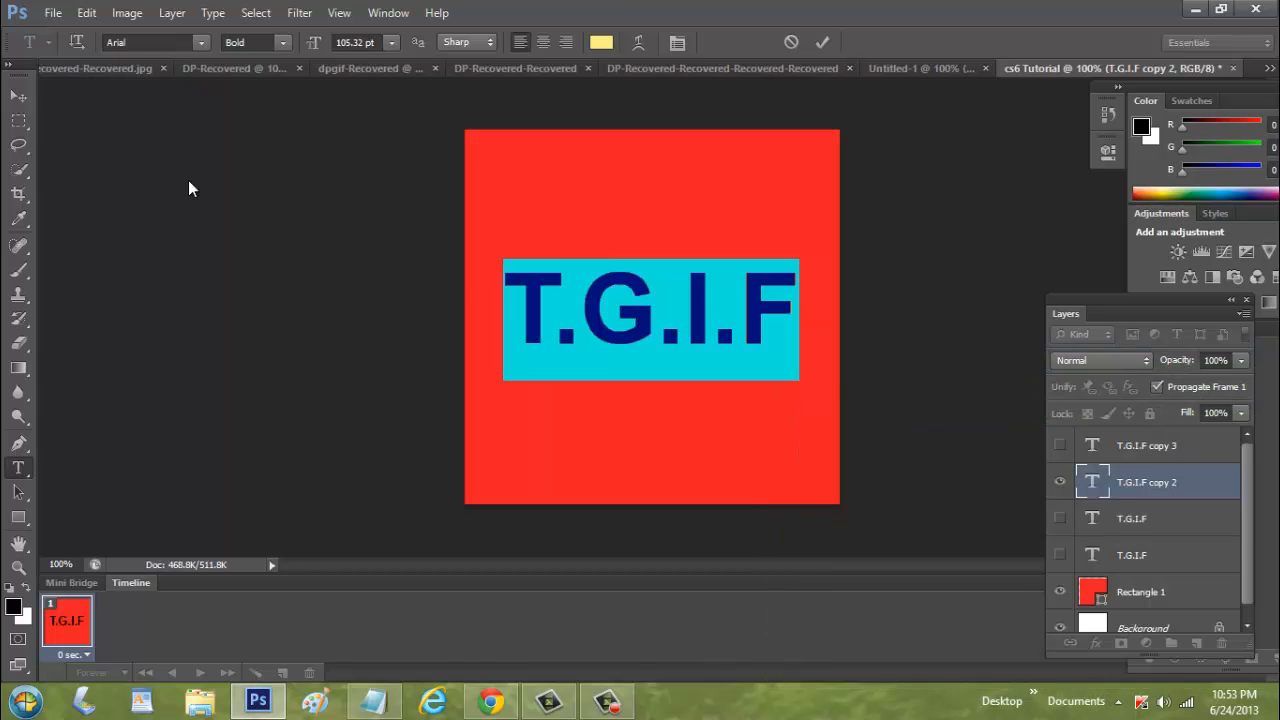
{"action": "left_click", "coordinate": [28, 98]}
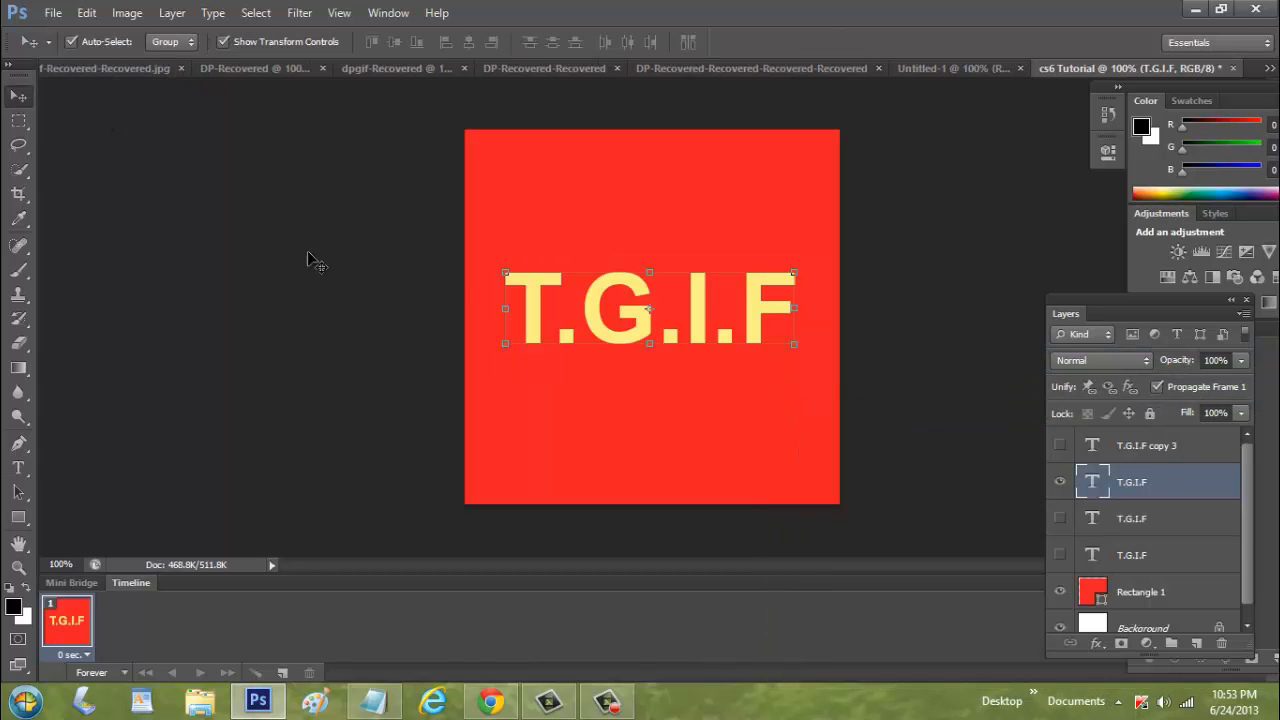
Hide the yellow text layer, then show and select the T.G.I.F copy 3 layer
{"action": "left_click", "coordinate": [1060, 481]}
{"action": "left_click", "coordinate": [1060, 445]}
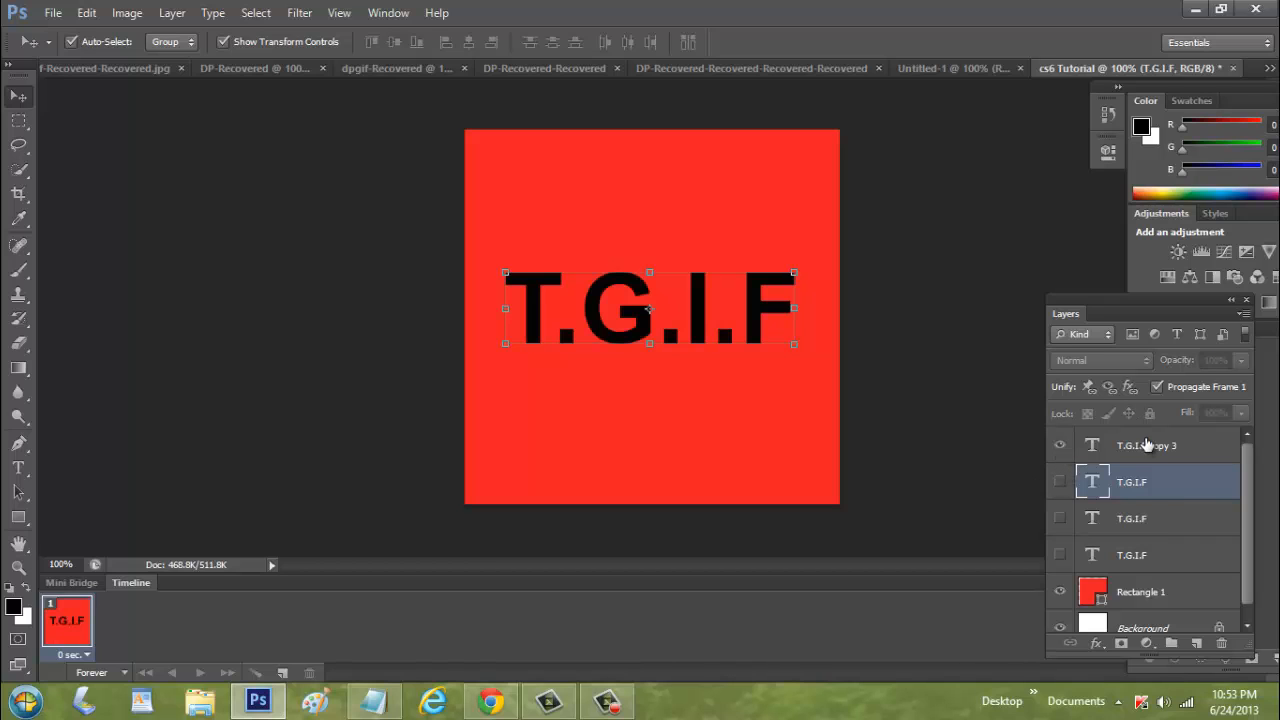
{"action": "left_click", "coordinate": [1147, 446]}
{"action": "left_click", "coordinate": [17, 466]}
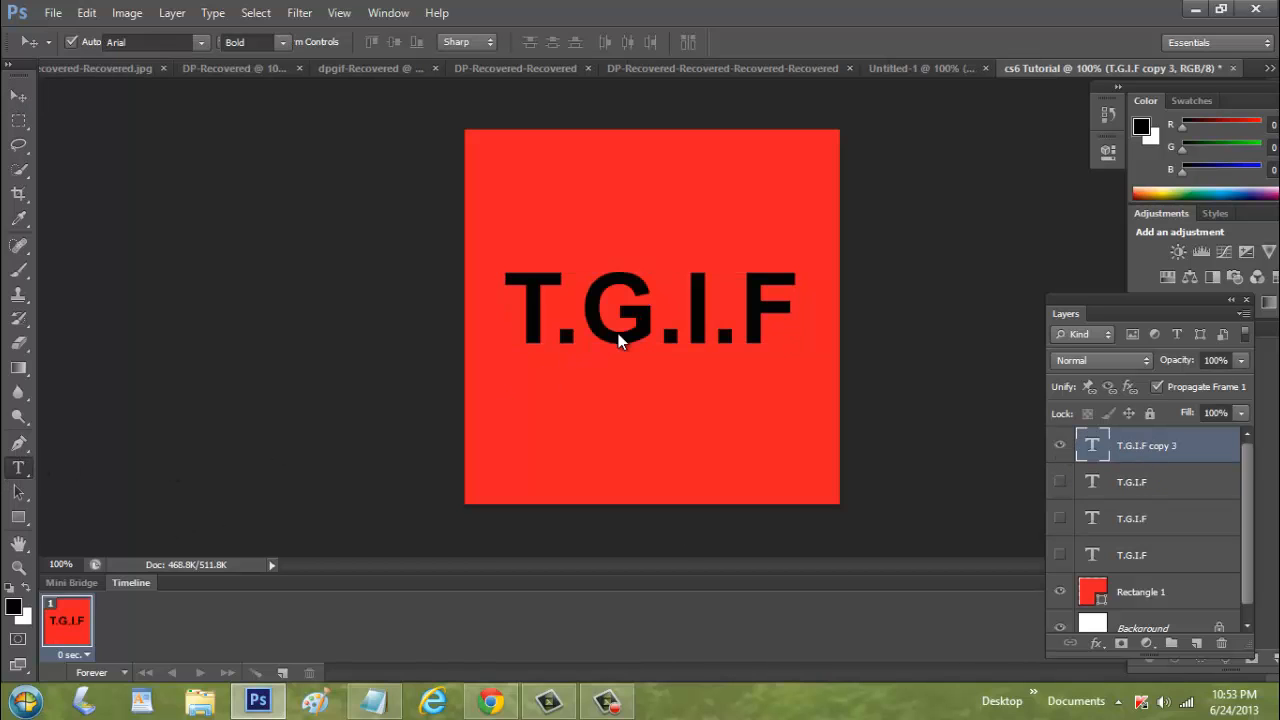
Recolor all the text of the T.G.I.F copy 3 layer to red-orange f52d18
{"action": "triple_click", "coordinate": [630, 328]}
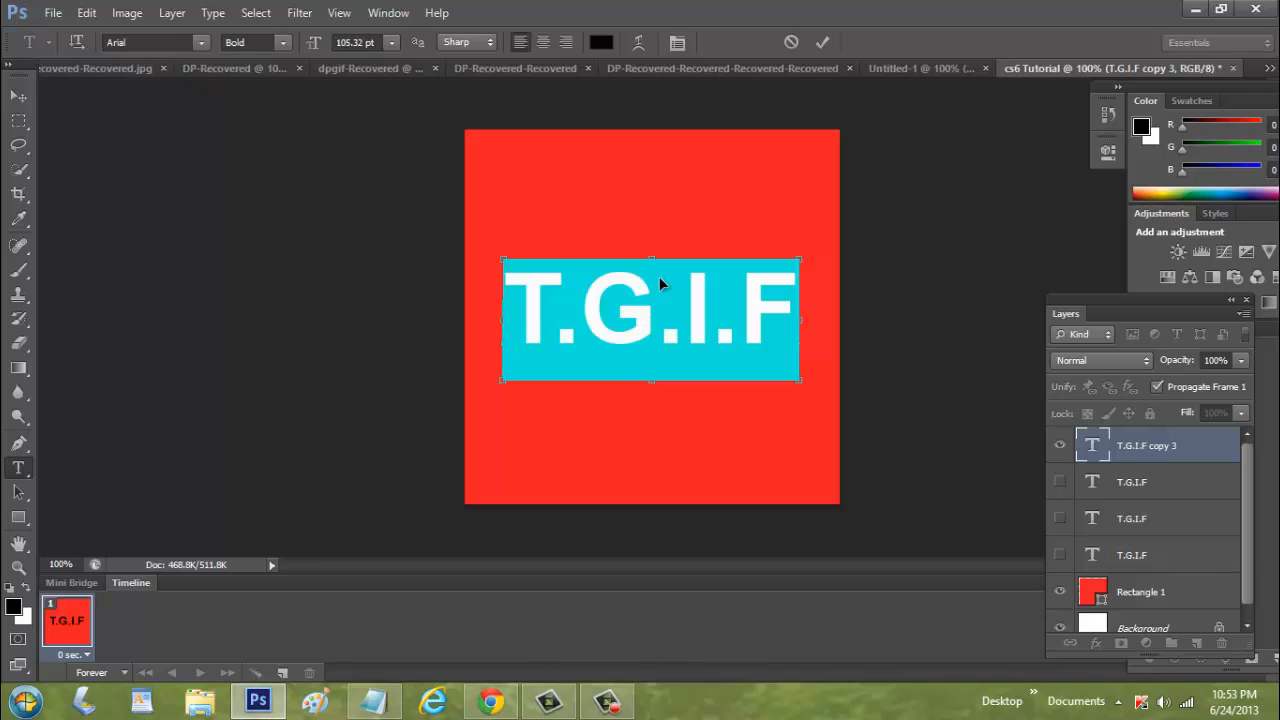
{"action": "left_click", "coordinate": [606, 42]}
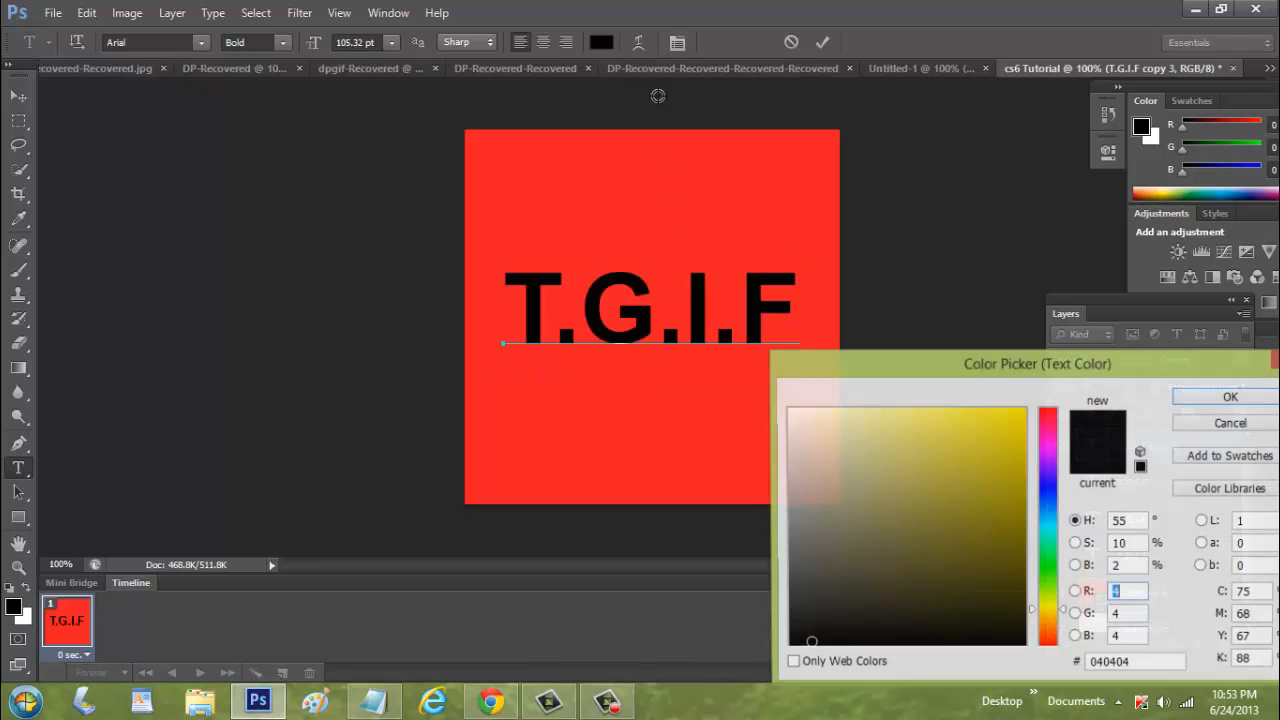
{"action": "left_click", "coordinate": [1049, 497]}
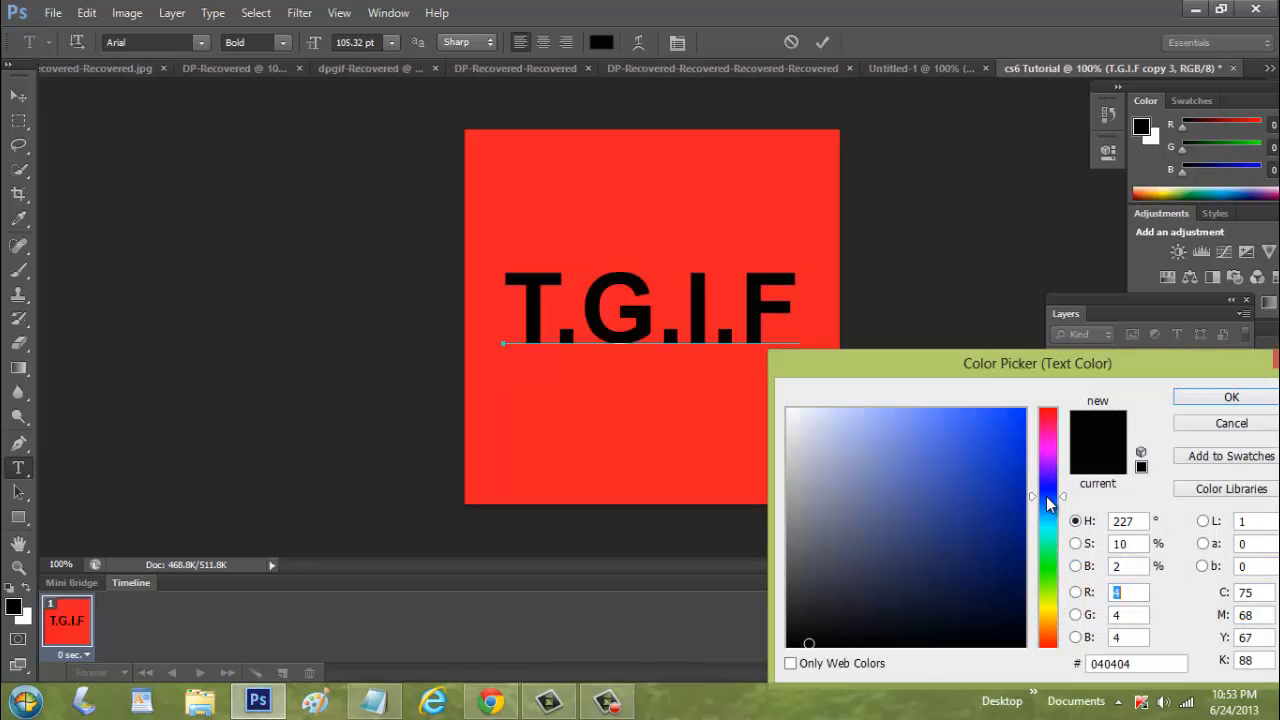
{"action": "left_click", "coordinate": [924, 431]}
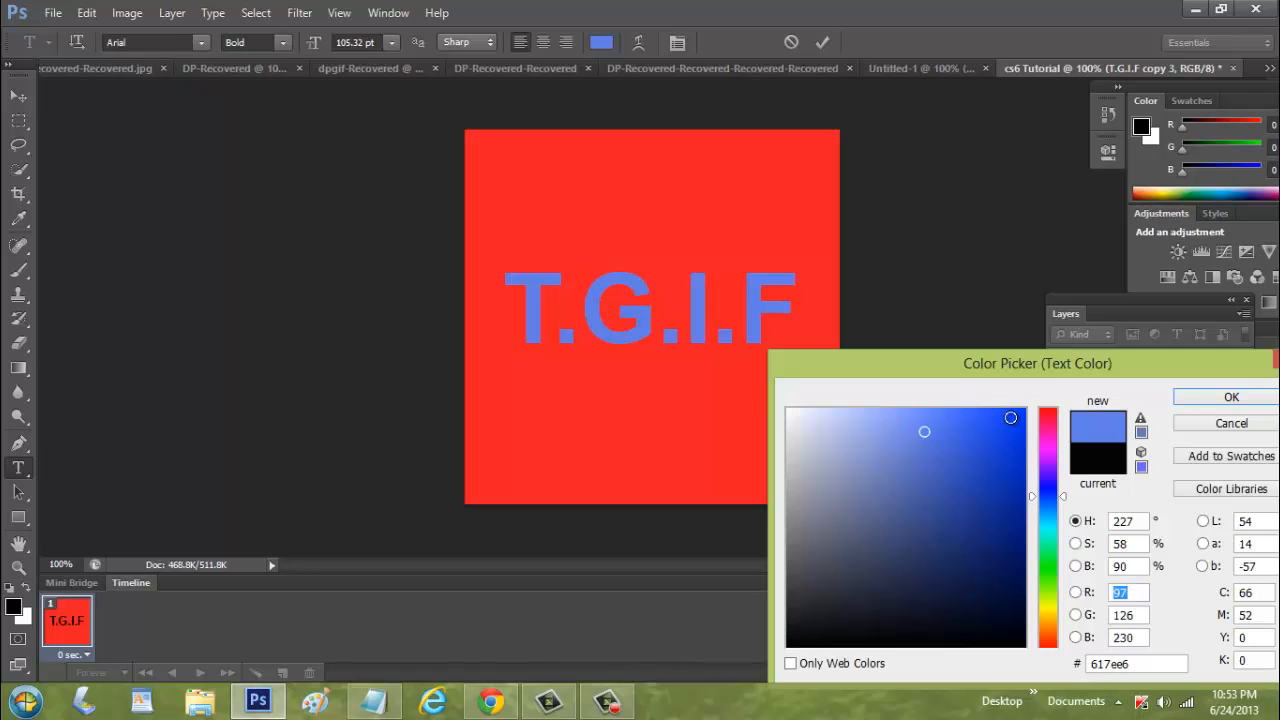
{"action": "left_click", "coordinate": [998, 502]}
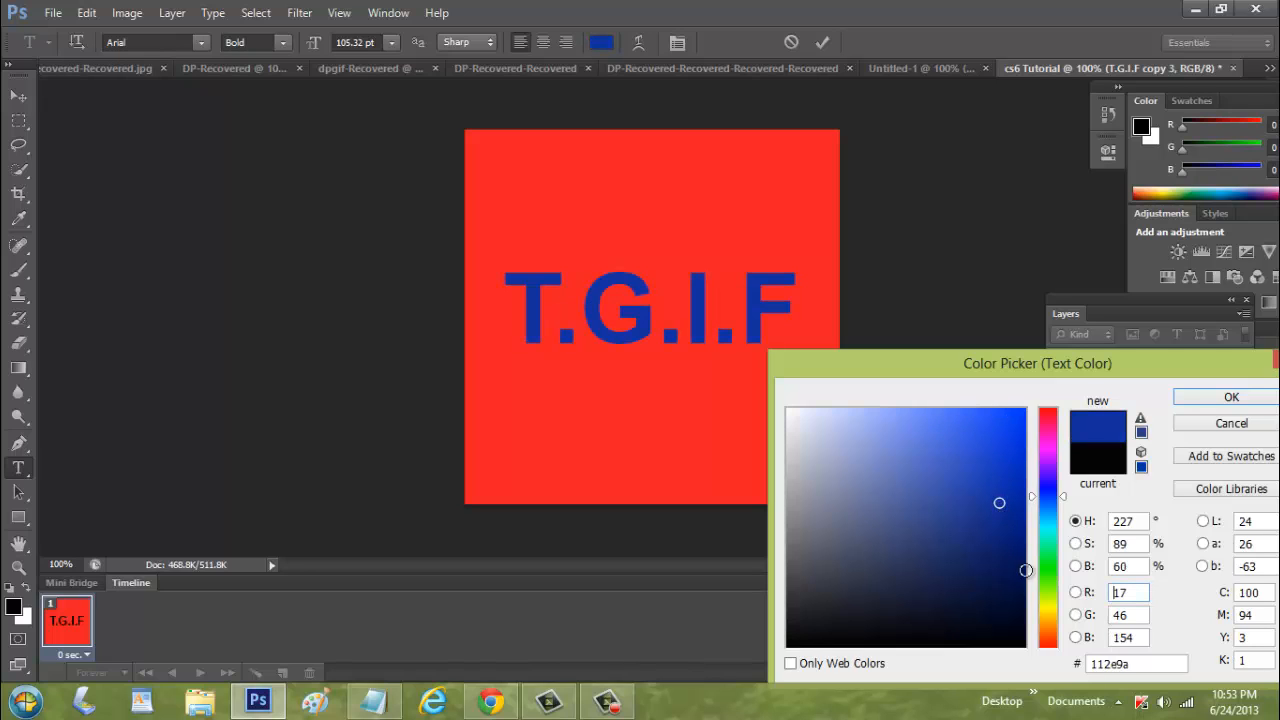
{"action": "left_click", "coordinate": [1050, 618]}
{"action": "left_click_drag", "start_coordinate": [999, 491], "coordinate": [1002, 418]}
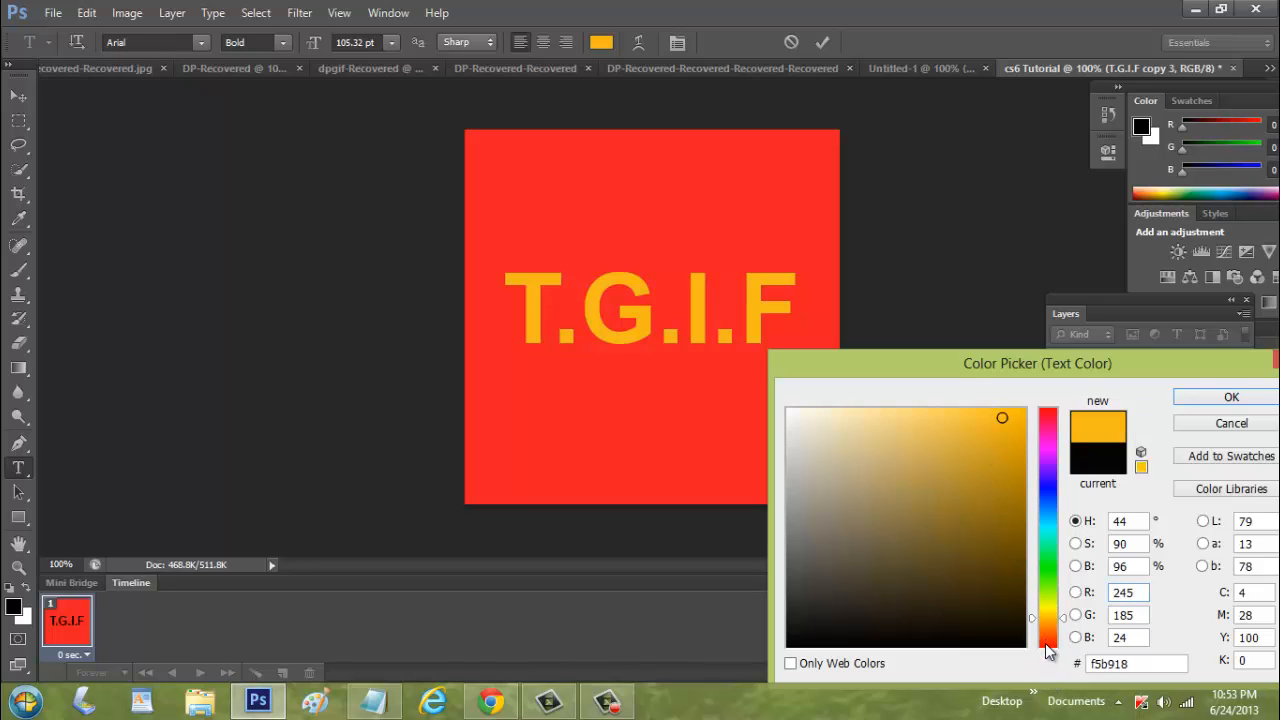
{"action": "left_click", "coordinate": [1047, 644]}
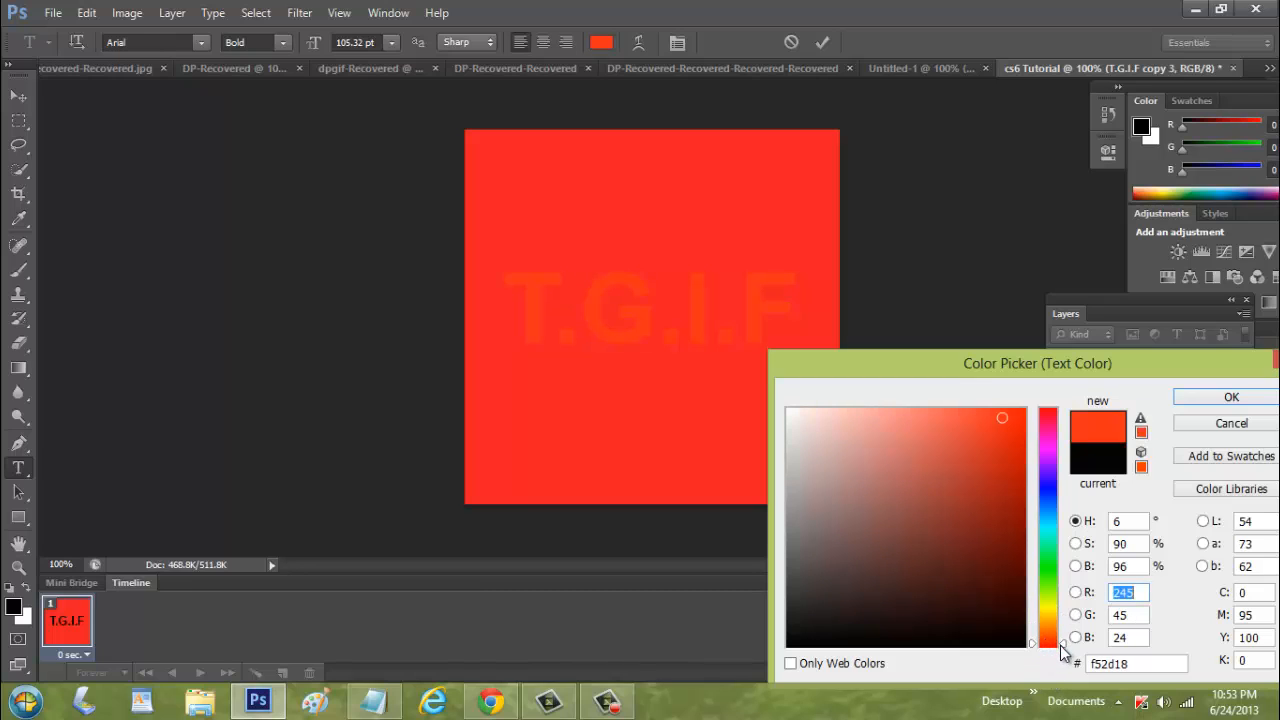
{"action": "left_click", "coordinate": [1201, 404]}
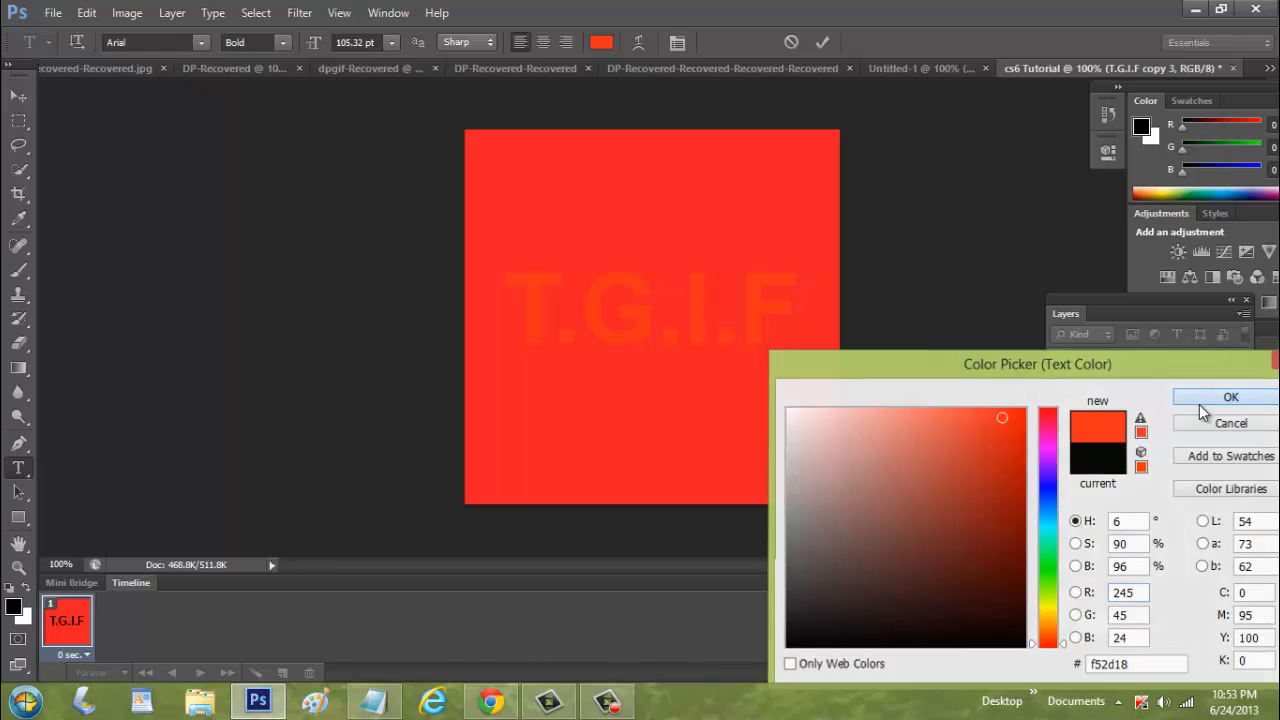
{"action": "left_click", "coordinate": [20, 100]}
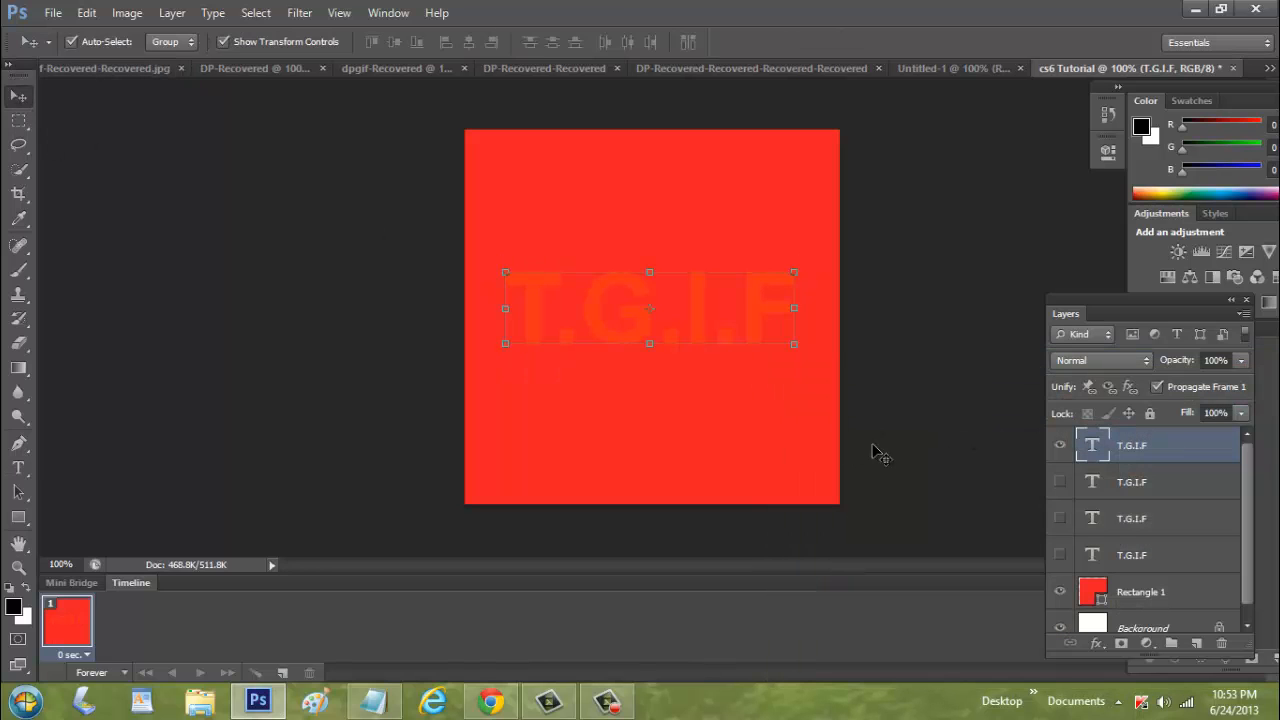
Hide the red-orange text layer and select the bottom T.G.I.F text layer
{"action": "left_click", "coordinate": [1060, 446]}
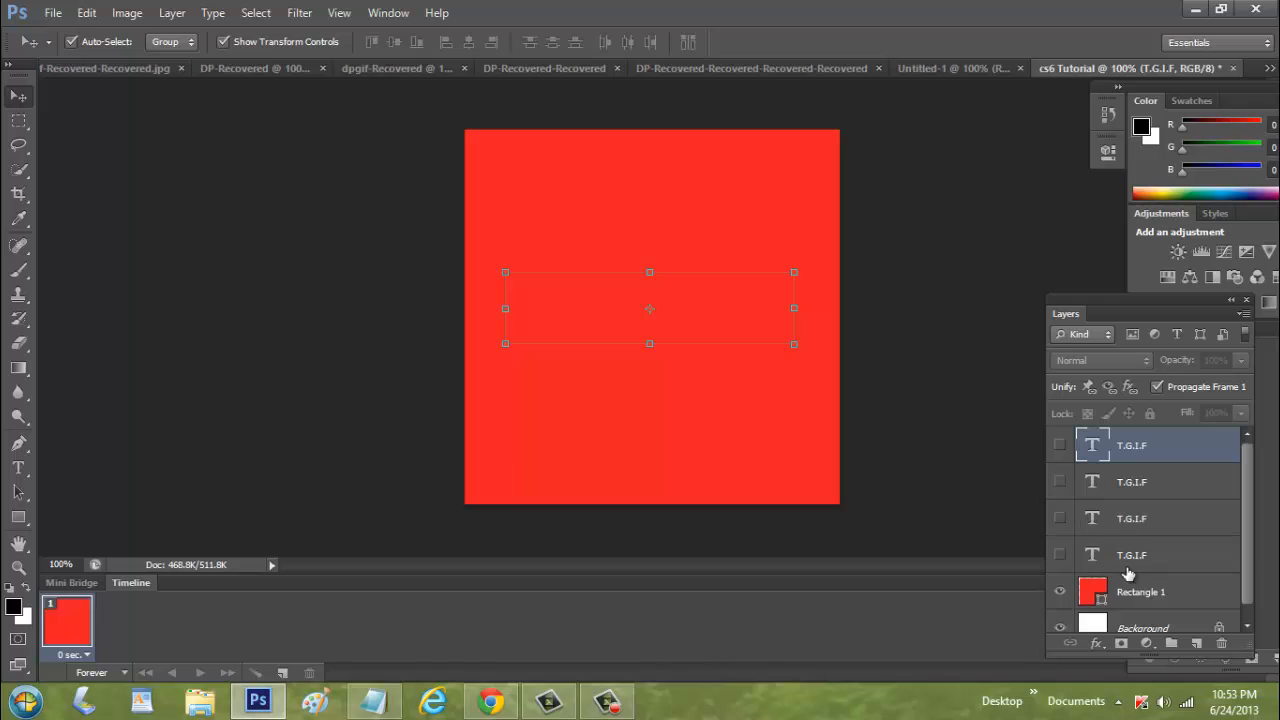
{"action": "left_click", "coordinate": [1118, 566]}
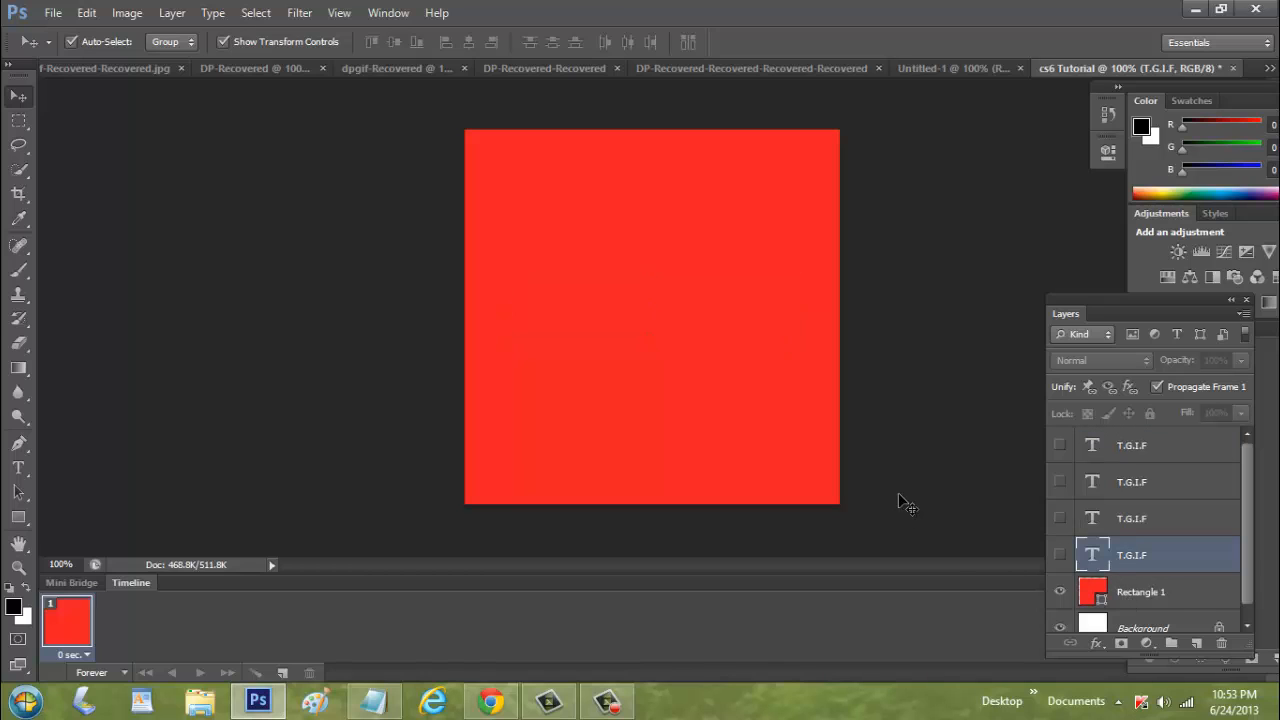
{"action": "left_click", "coordinate": [915, 505]}
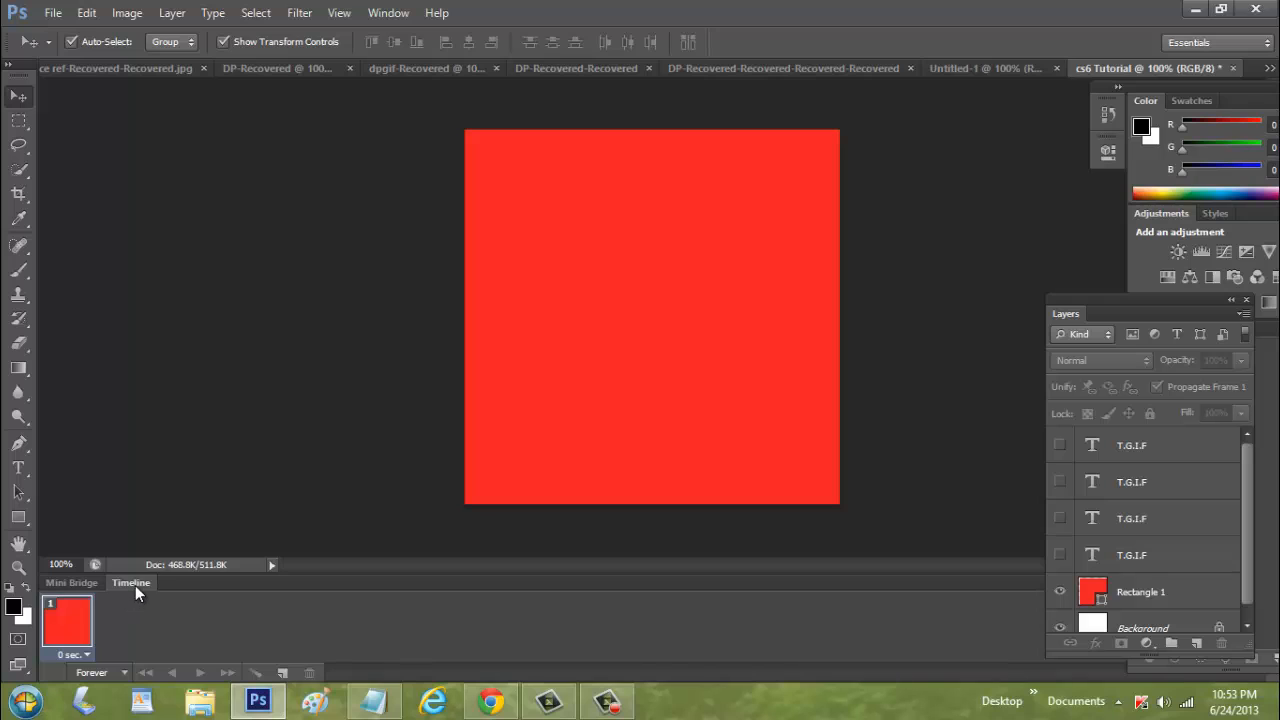
Set the first animation frame's delay to 0.5 seconds
{"action": "left_click", "coordinate": [83, 660]}
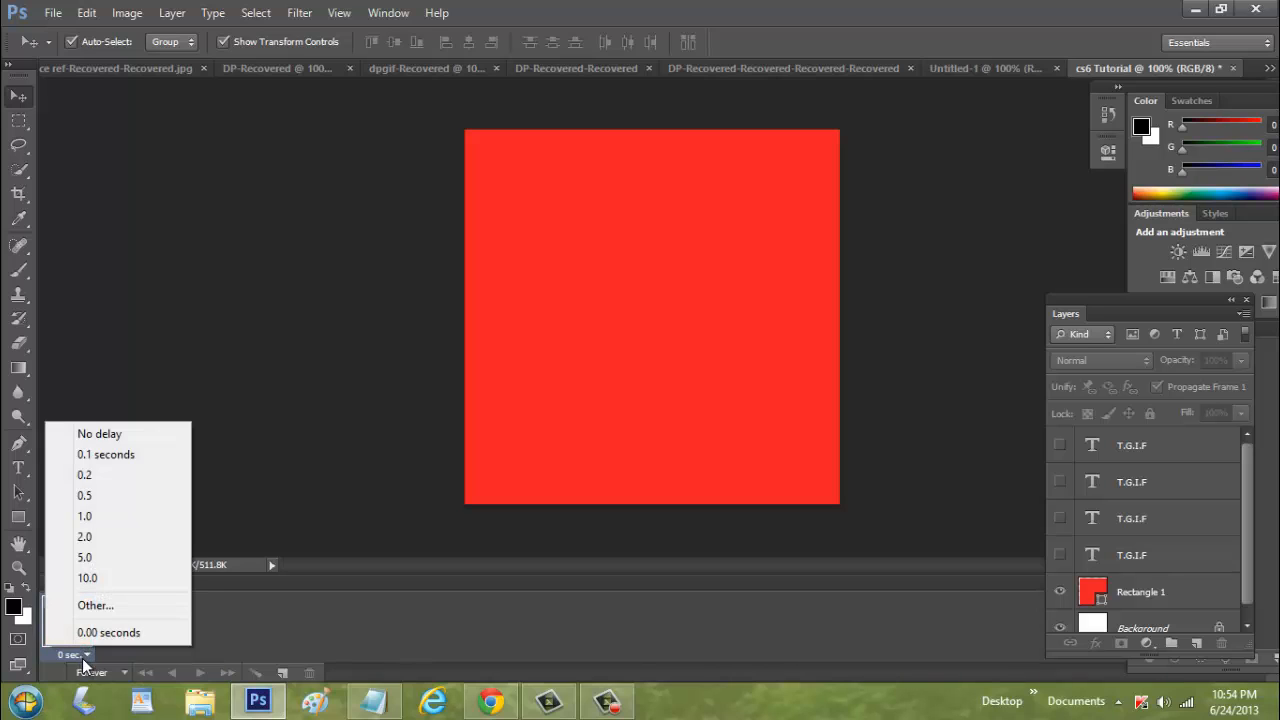
{"action": "left_click", "coordinate": [148, 494]}
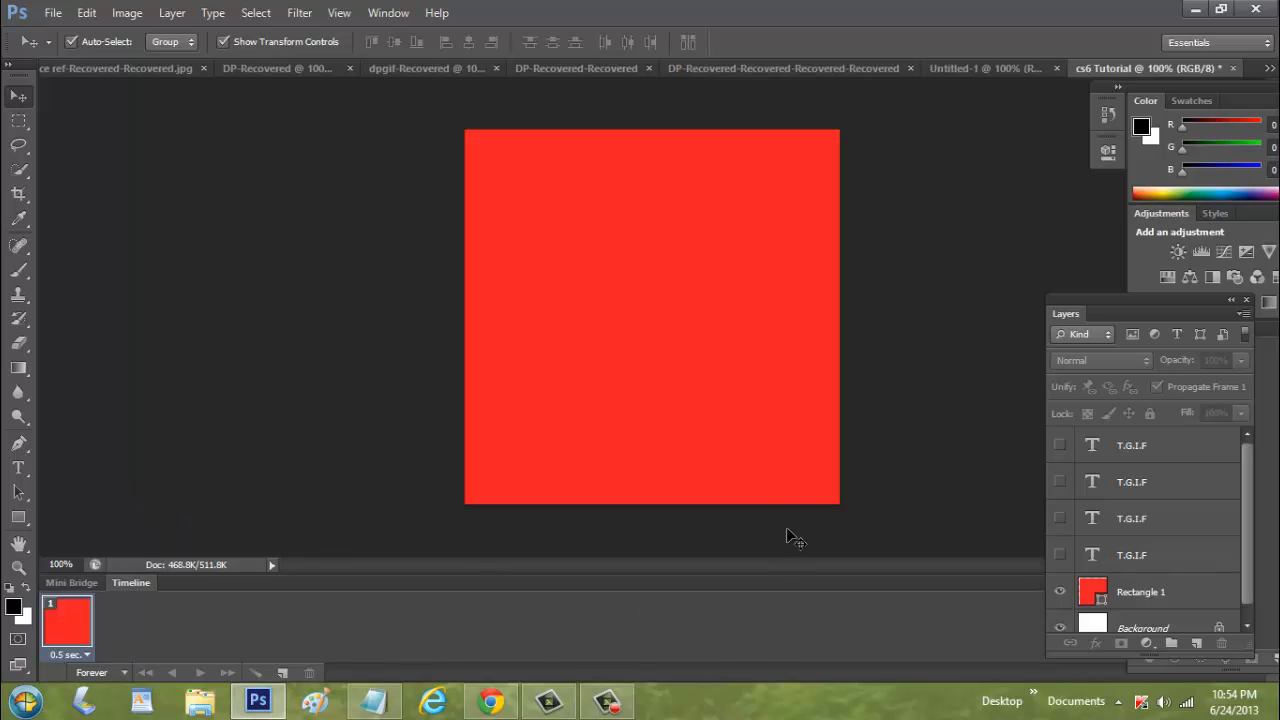
{"action": "left_click", "coordinate": [797, 477]}
Hide the red rectangle, show the bottom black T.G.I.F layer in frame 1, and duplicate the frame
{"action": "left_click", "coordinate": [1062, 592]}
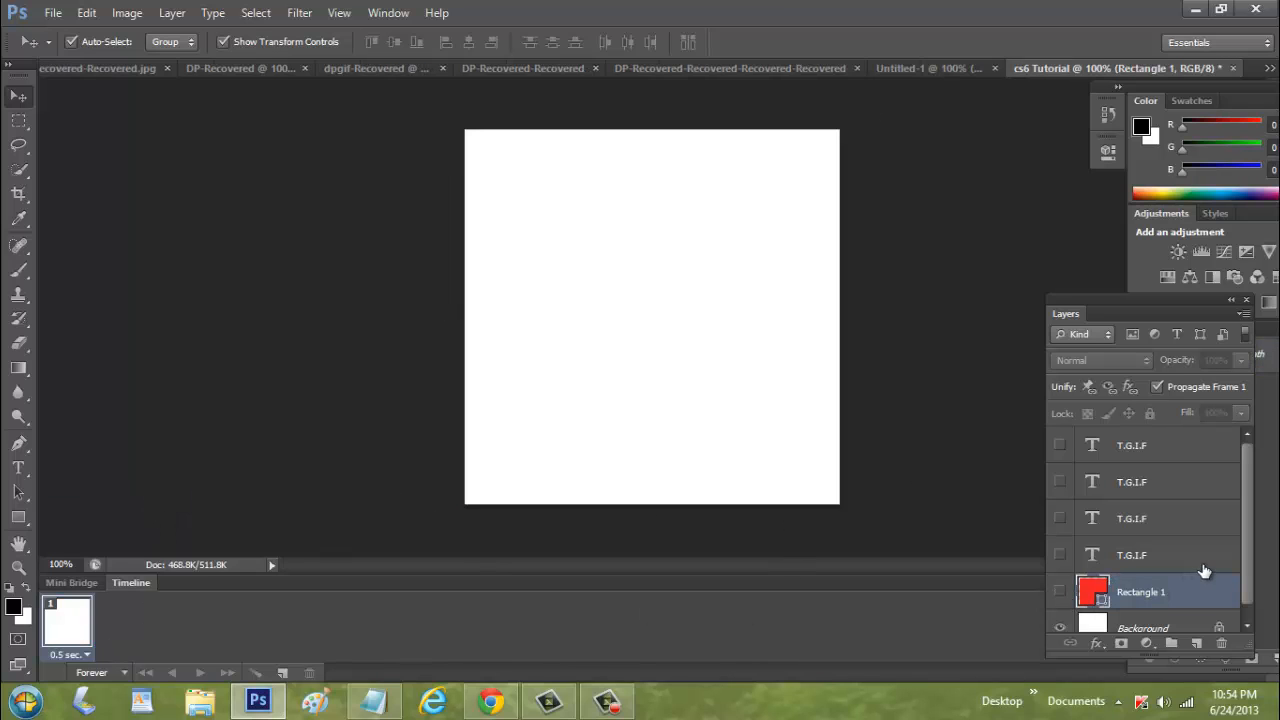
{"action": "scroll", "coordinate": [1203, 570], "scroll_direction": "down", "scroll_amount": 1}
{"action": "left_click", "coordinate": [995, 555]}
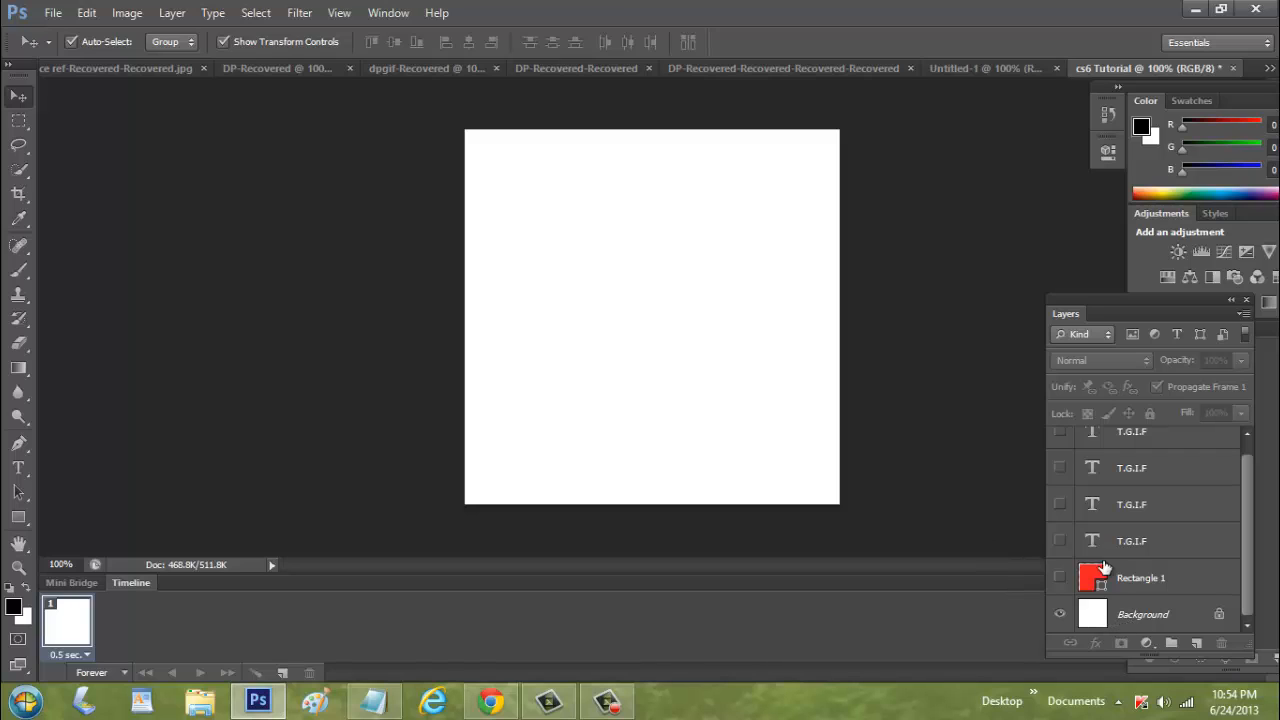
{"action": "left_click", "coordinate": [1061, 541]}
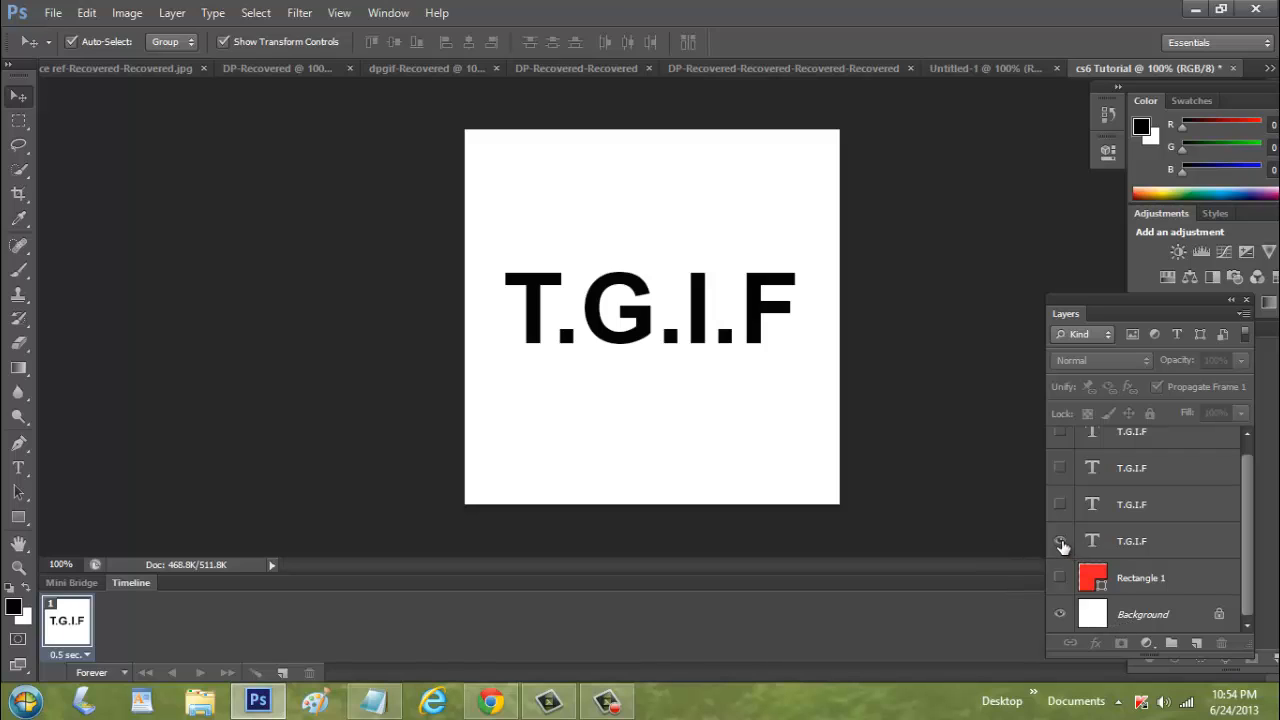
{"action": "left_click", "coordinate": [282, 673]}
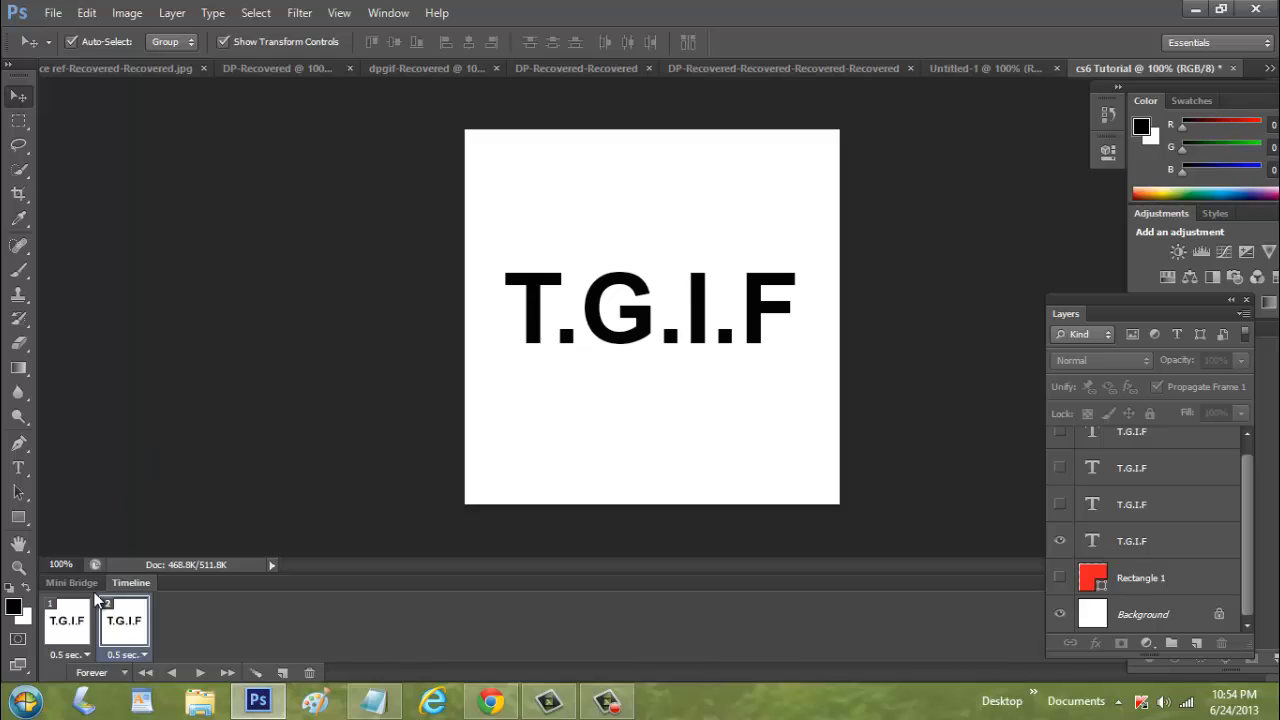
{"action": "left_click", "coordinate": [57, 619]}
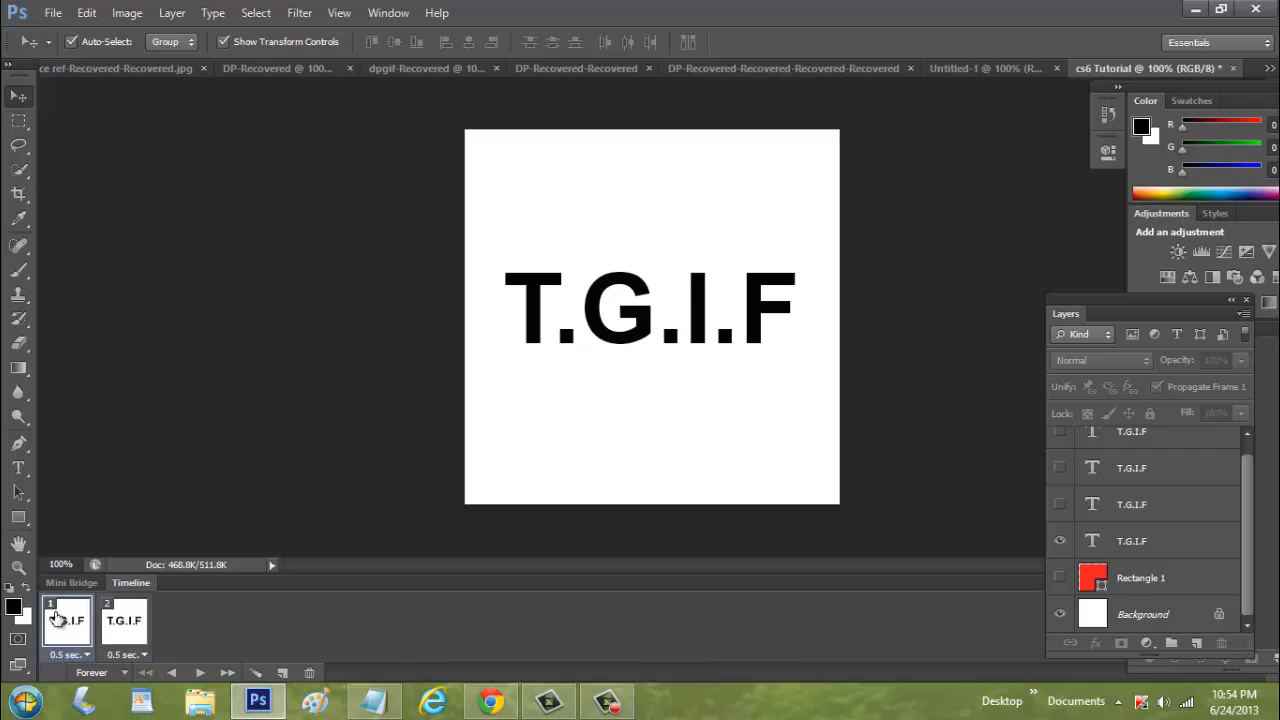
Play the two-frame animation to preview it, then select the second frame
{"action": "left_click", "coordinate": [130, 622]}
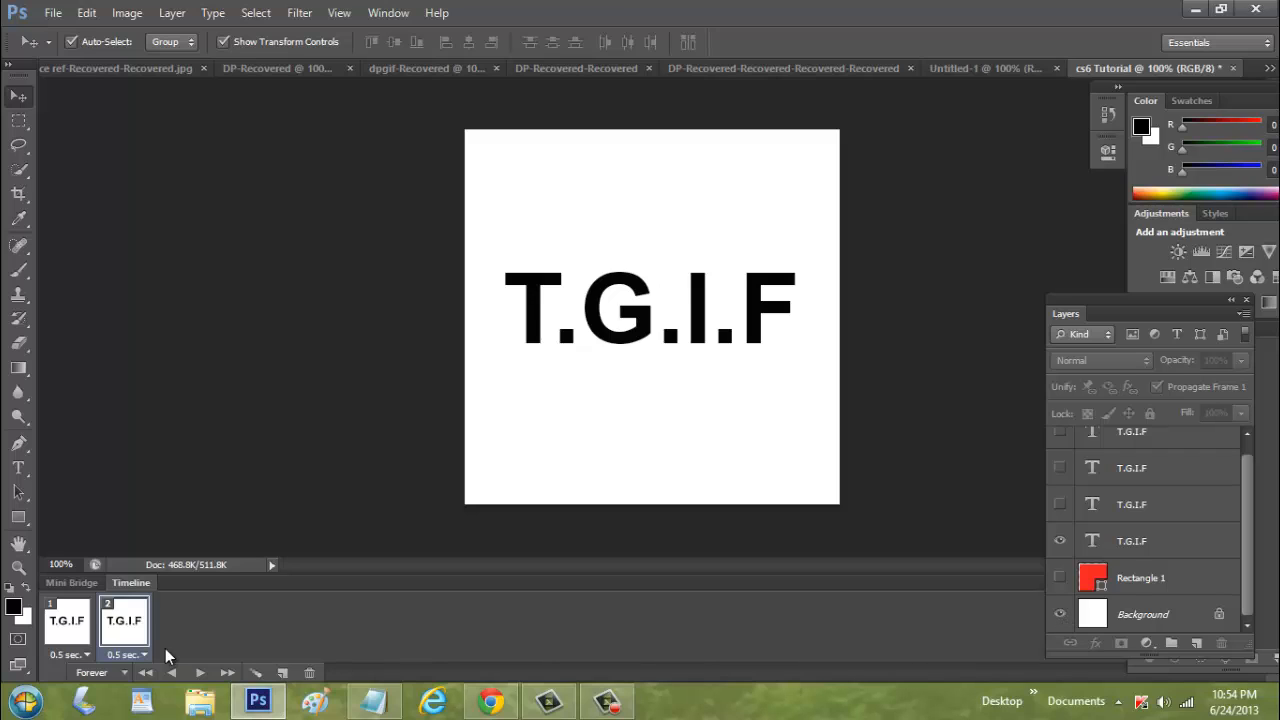
{"action": "left_click", "coordinate": [86, 627]}
{"action": "left_click", "coordinate": [203, 673]}
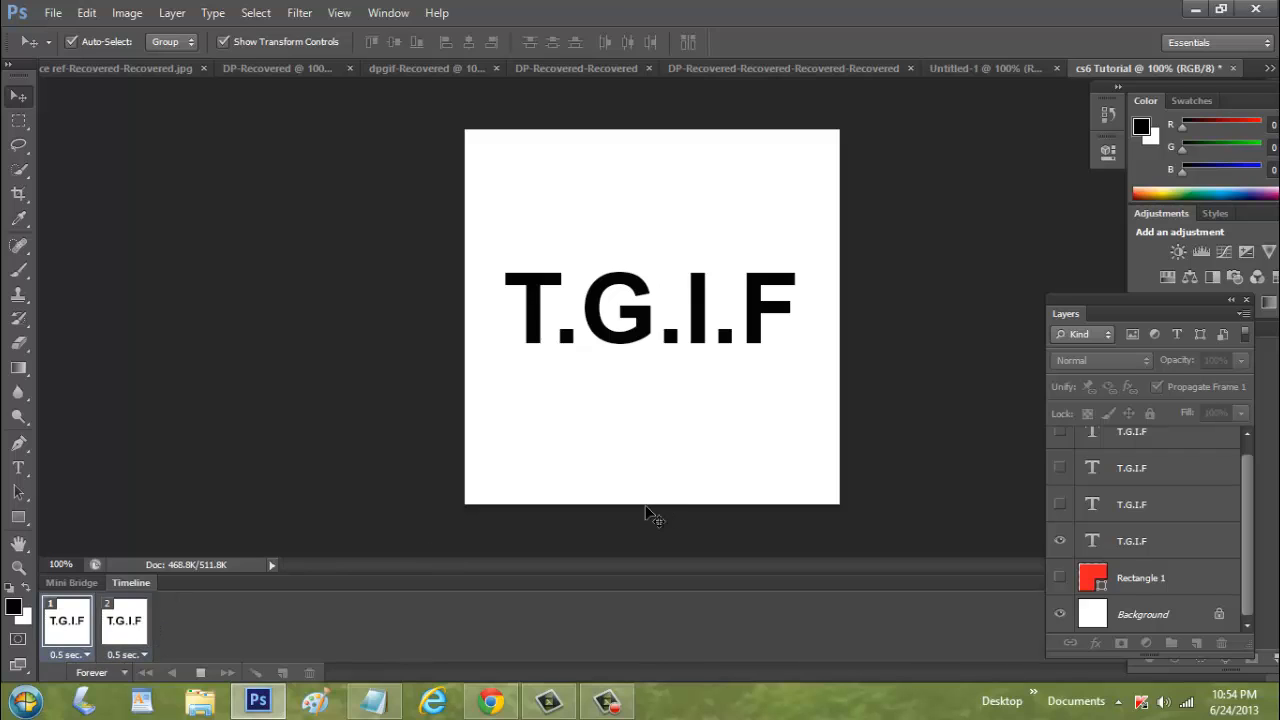
{"action": "left_click", "coordinate": [201, 673]}
{"action": "left_click", "coordinate": [147, 632]}
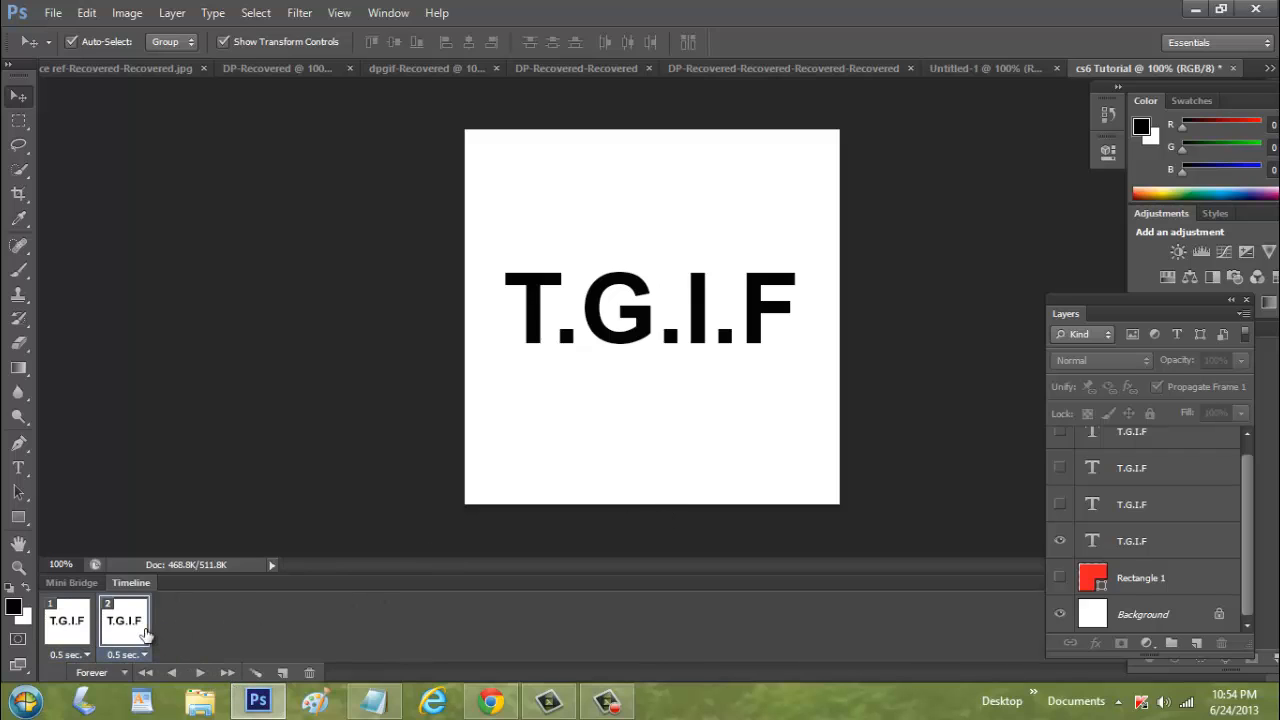
Set frame 2 to show the red rectangle with the cream T.G.I.F text layer instead of the black text on white
{"action": "left_click", "coordinate": [1059, 615]}
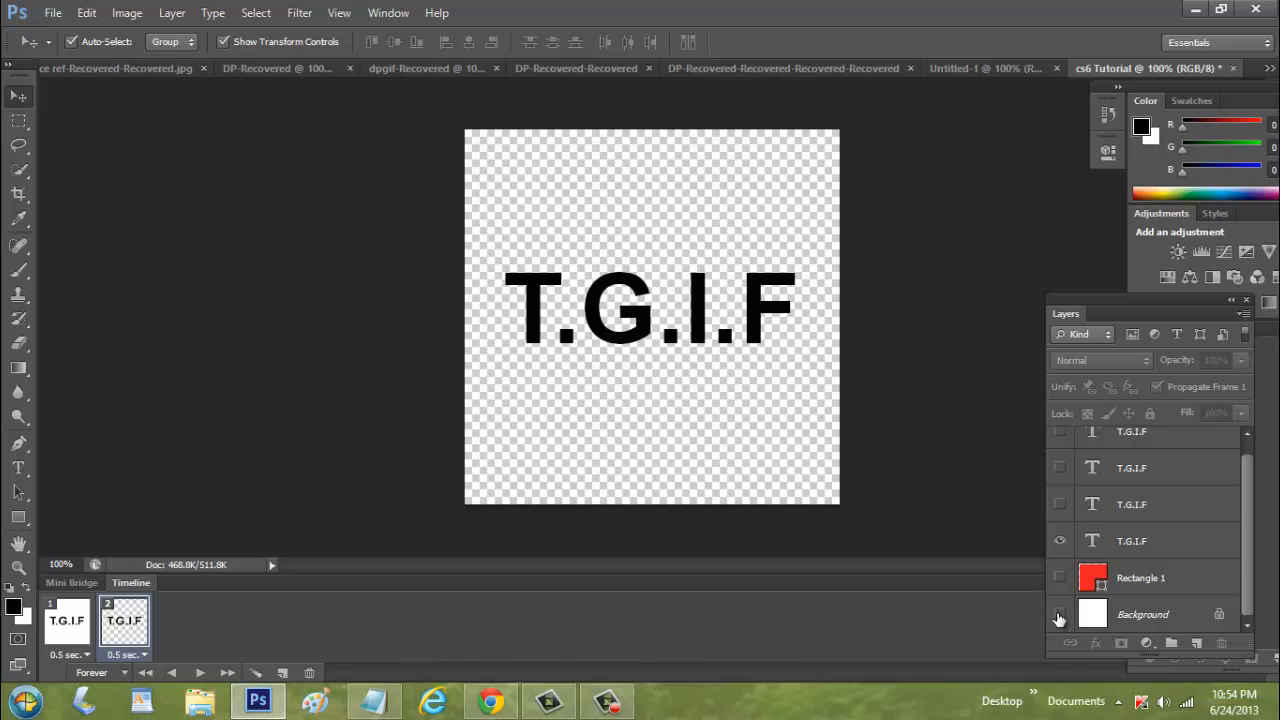
{"action": "left_click", "coordinate": [1060, 578]}
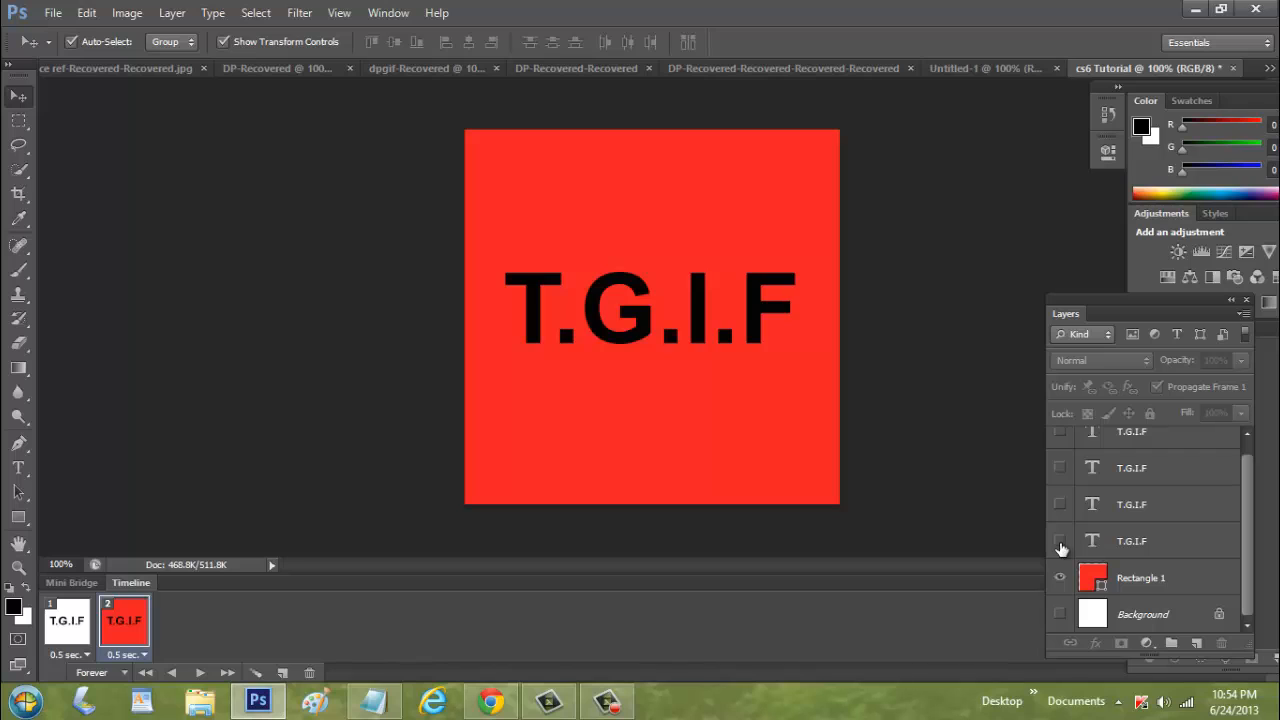
{"action": "left_click", "coordinate": [1061, 544]}
{"action": "left_click", "coordinate": [1060, 508]}
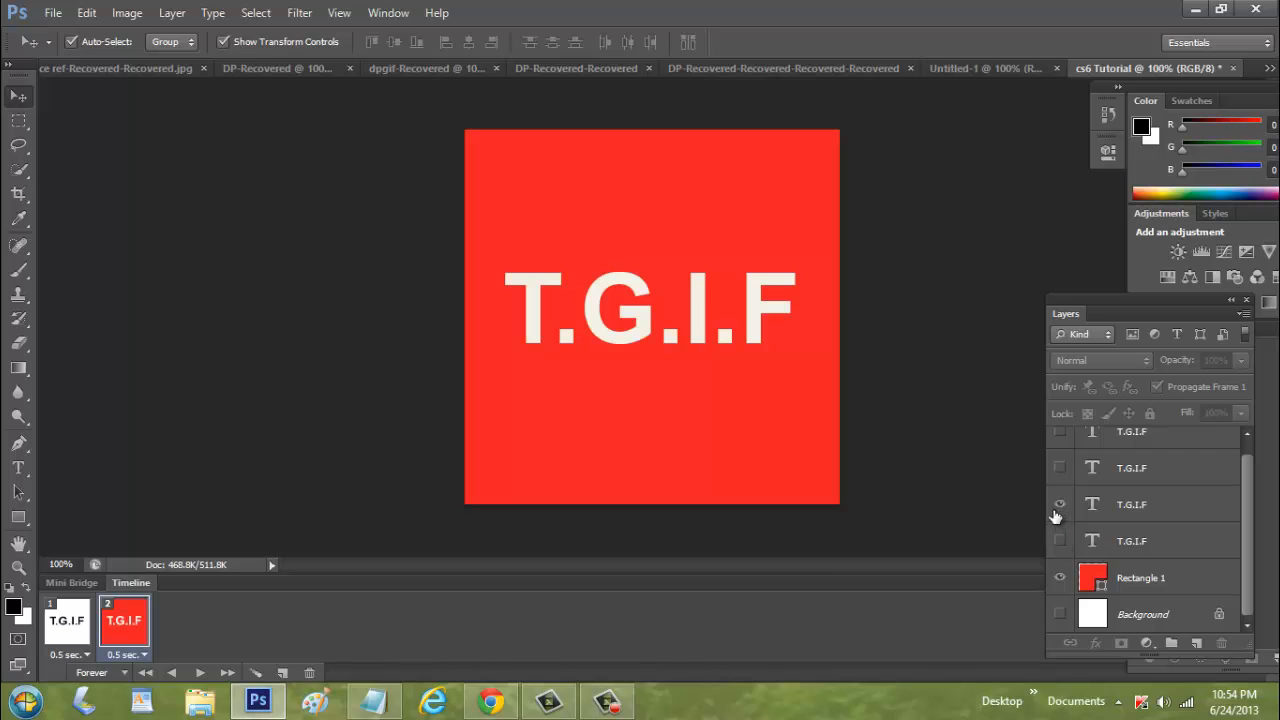
Select the first frame and play the animation to preview both frames
{"action": "left_click", "coordinate": [67, 622]}
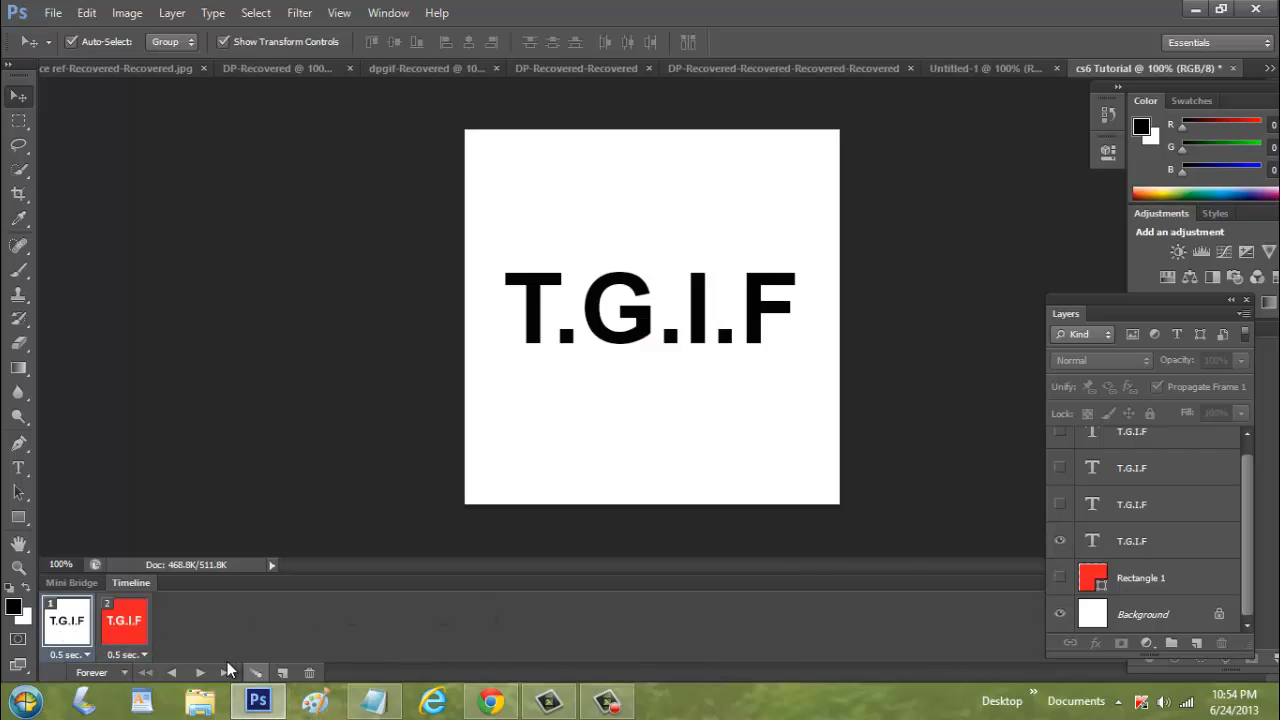
{"action": "left_click", "coordinate": [202, 673]}
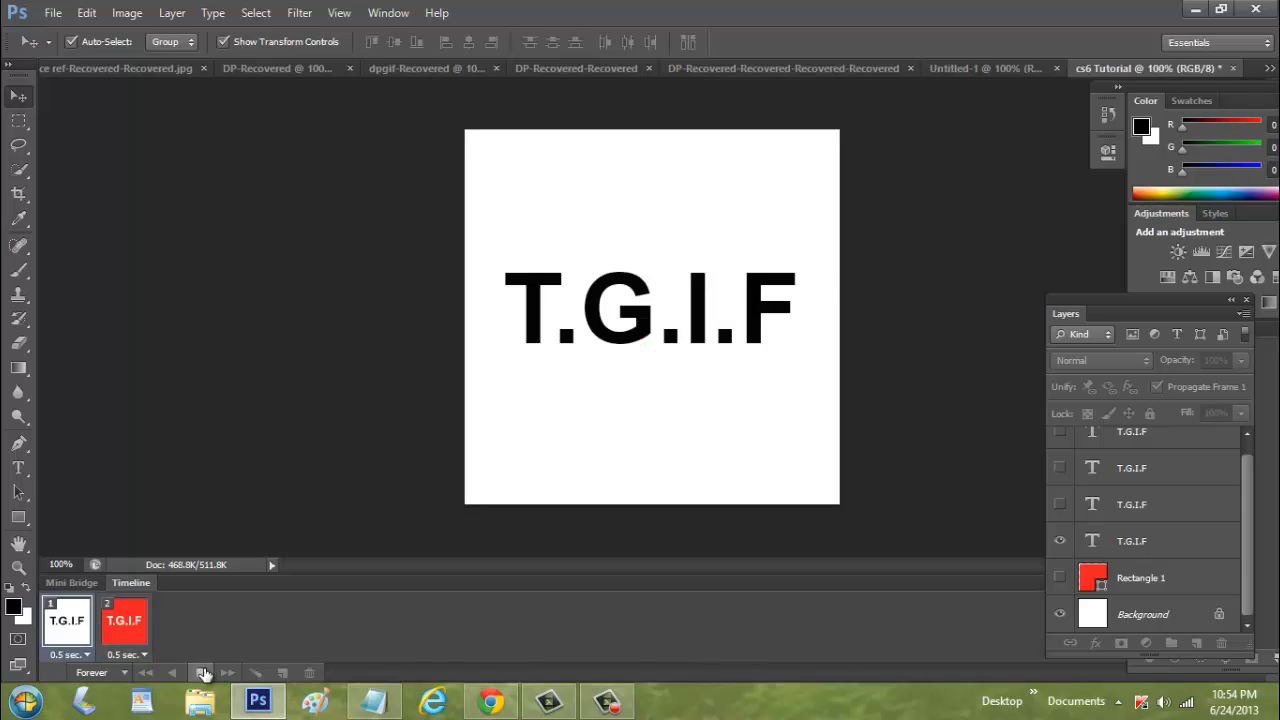
{"action": "left_click", "coordinate": [203, 673]}
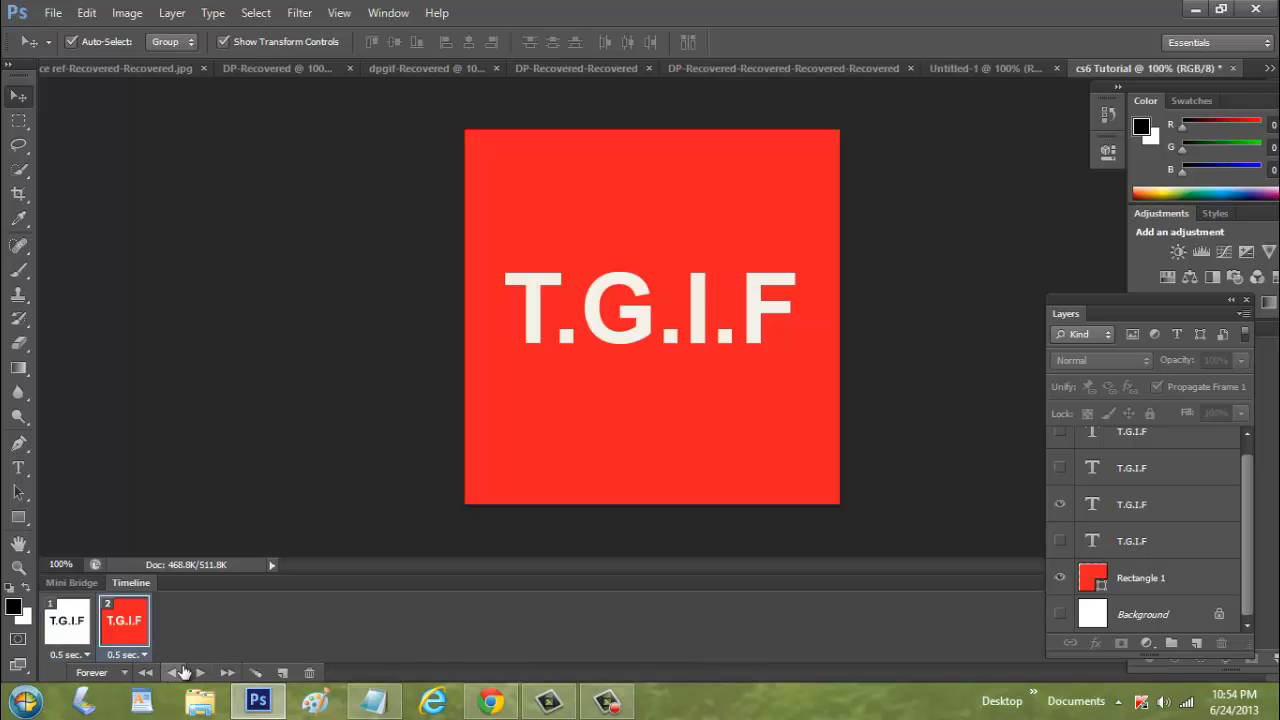
Duplicate the frame and set frame 3 to show the red-orange T.G.I.F text layer on the white background
{"action": "left_click", "coordinate": [281, 673]}
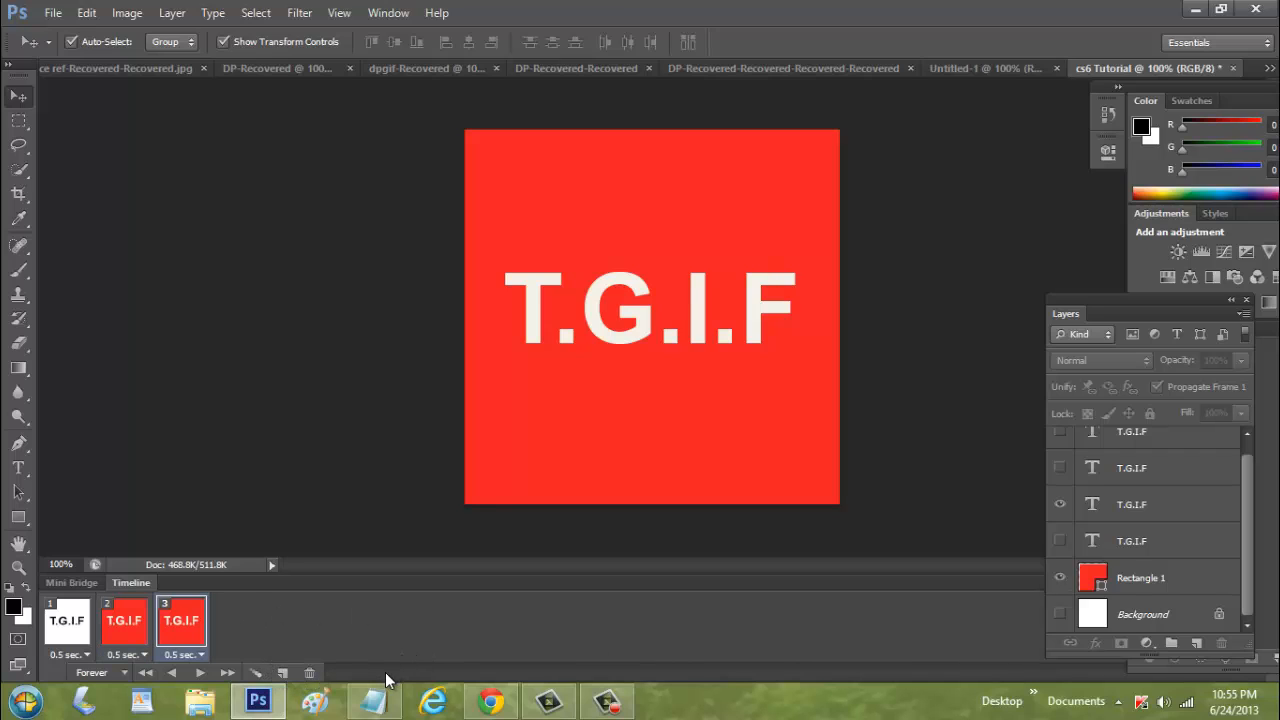
{"action": "left_click", "coordinate": [1059, 578]}
{"action": "left_click", "coordinate": [1058, 614]}
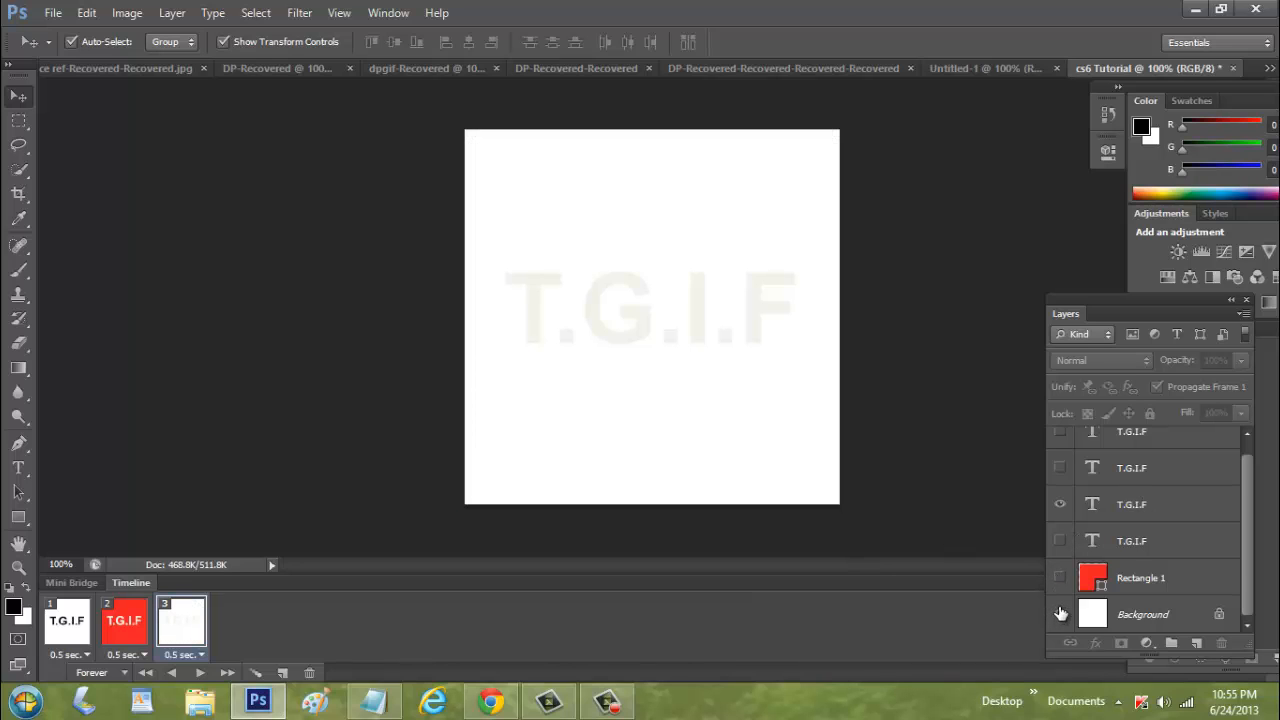
{"action": "left_click", "coordinate": [1060, 467]}
{"action": "left_click", "coordinate": [1059, 505]}
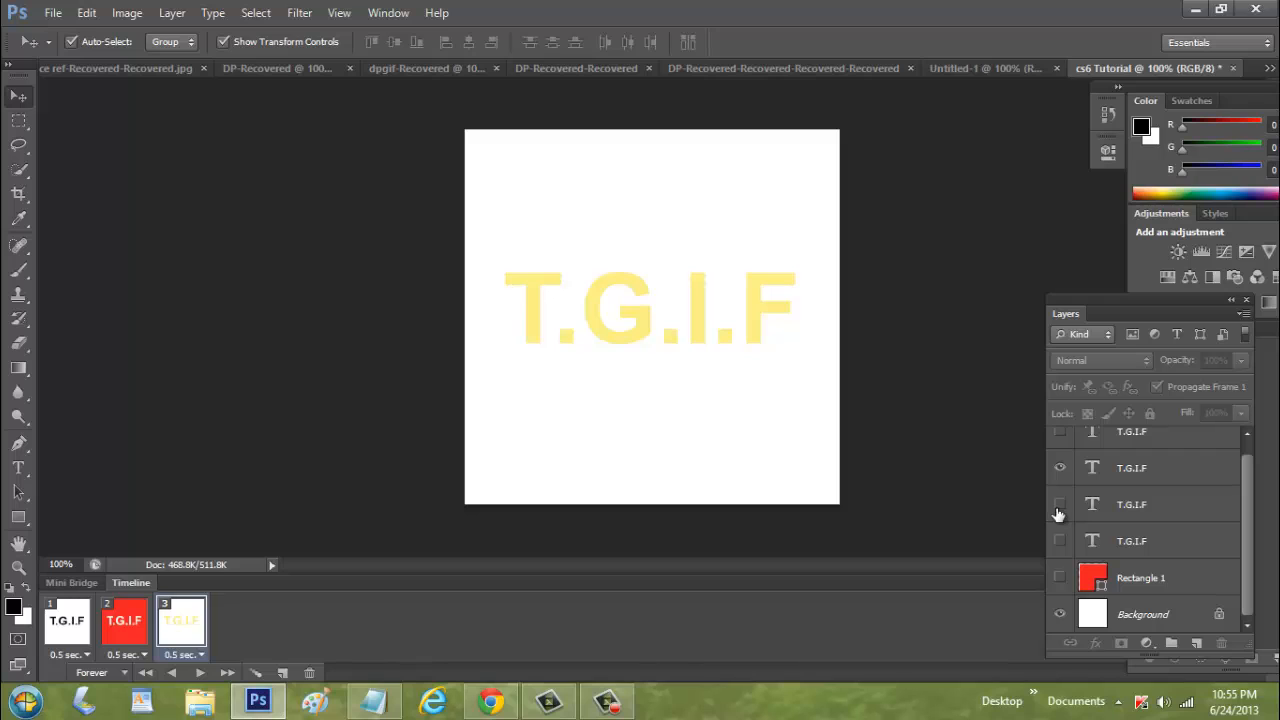
{"action": "scroll", "coordinate": [1170, 580], "scroll_direction": "up", "scroll_amount": 1}
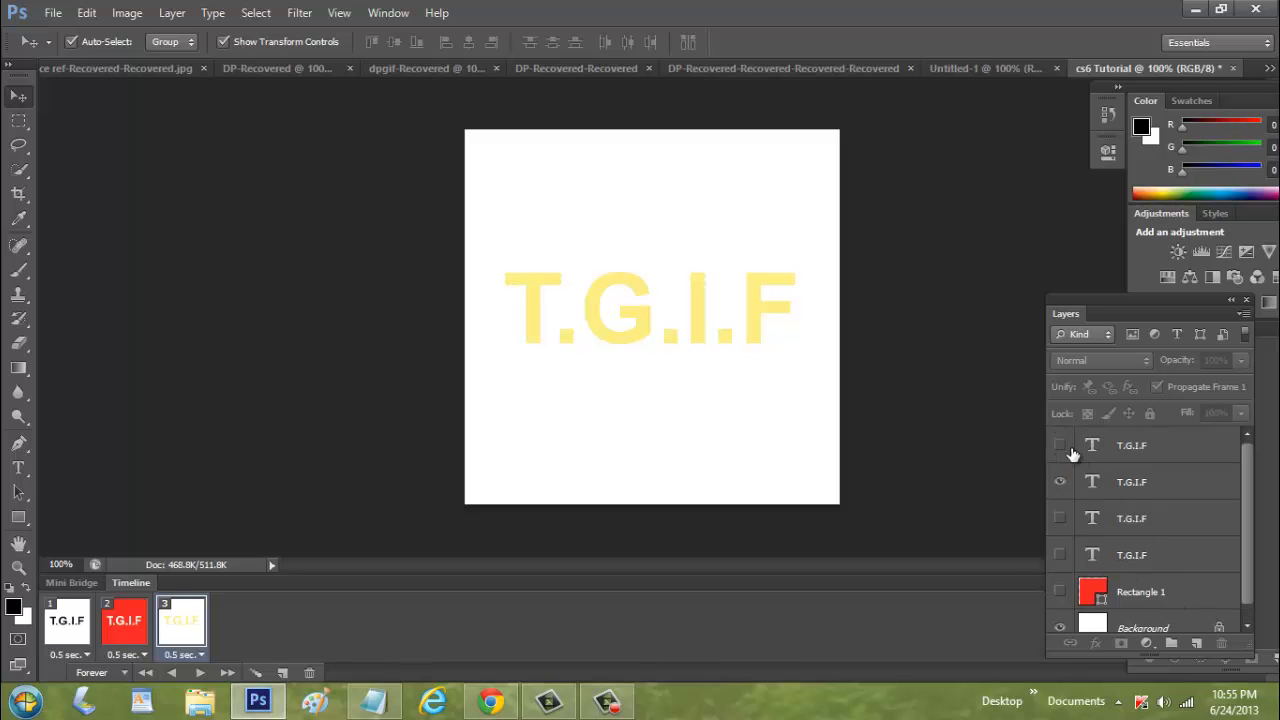
{"action": "left_click", "coordinate": [1132, 486]}
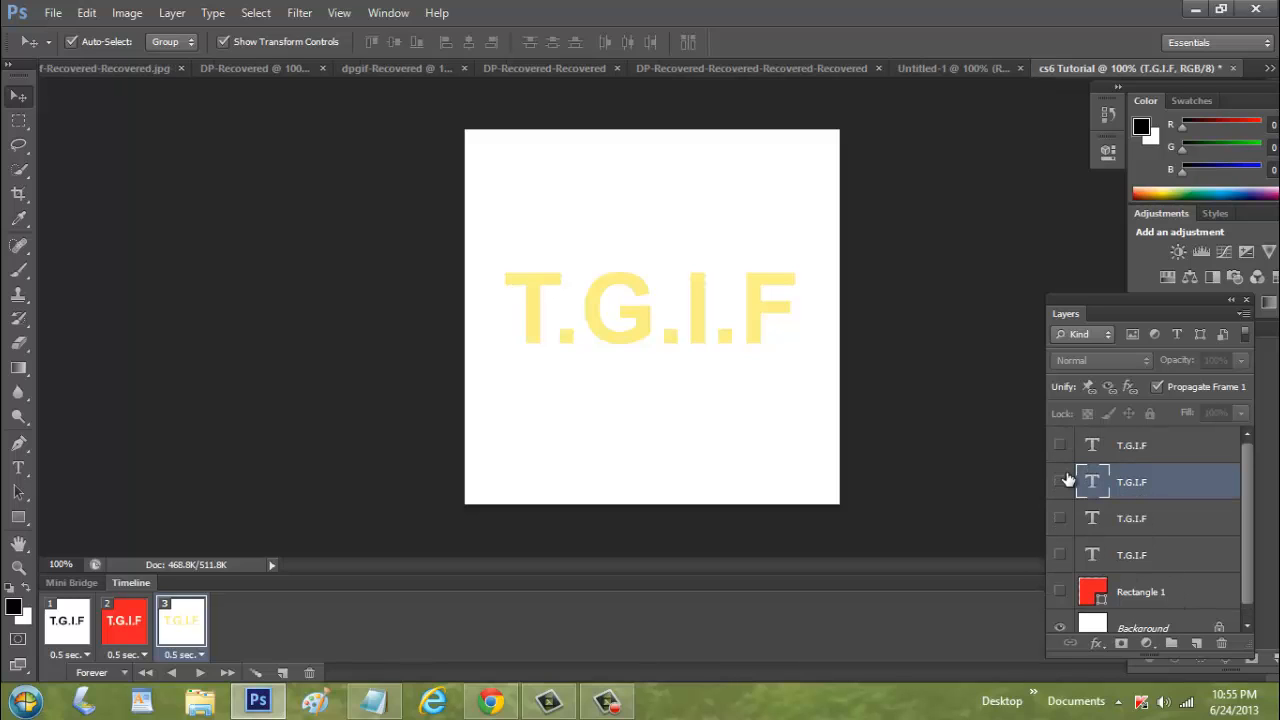
{"action": "left_click", "coordinate": [1062, 481]}
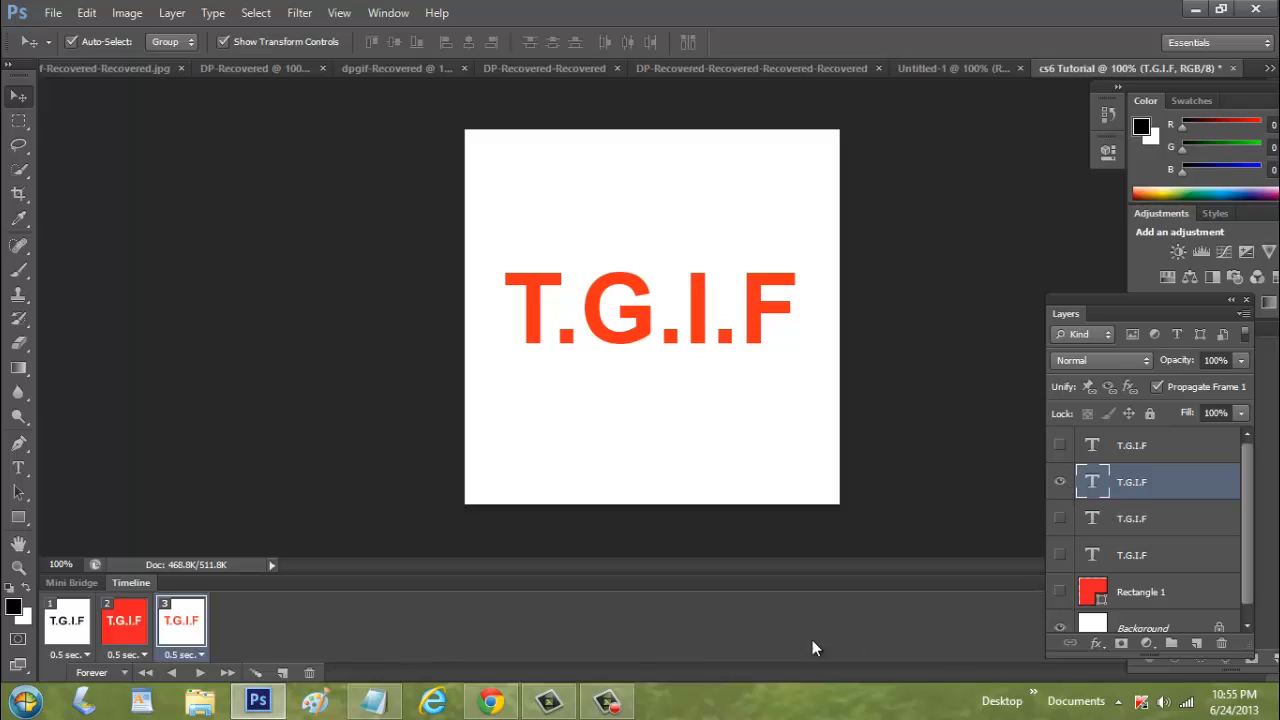
Add a fourth frame showing the yellow T.G.I.F text layer on the red rectangle
{"action": "left_click", "coordinate": [283, 673]}
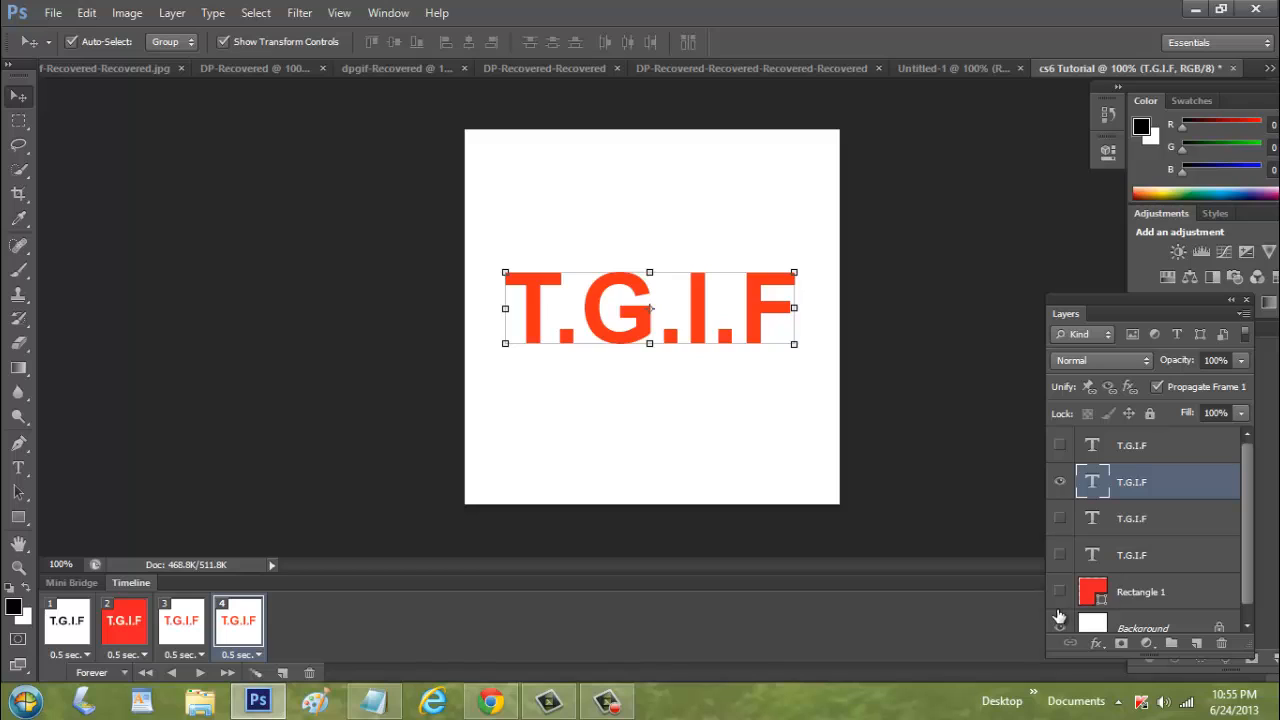
{"action": "left_click", "coordinate": [1059, 593]}
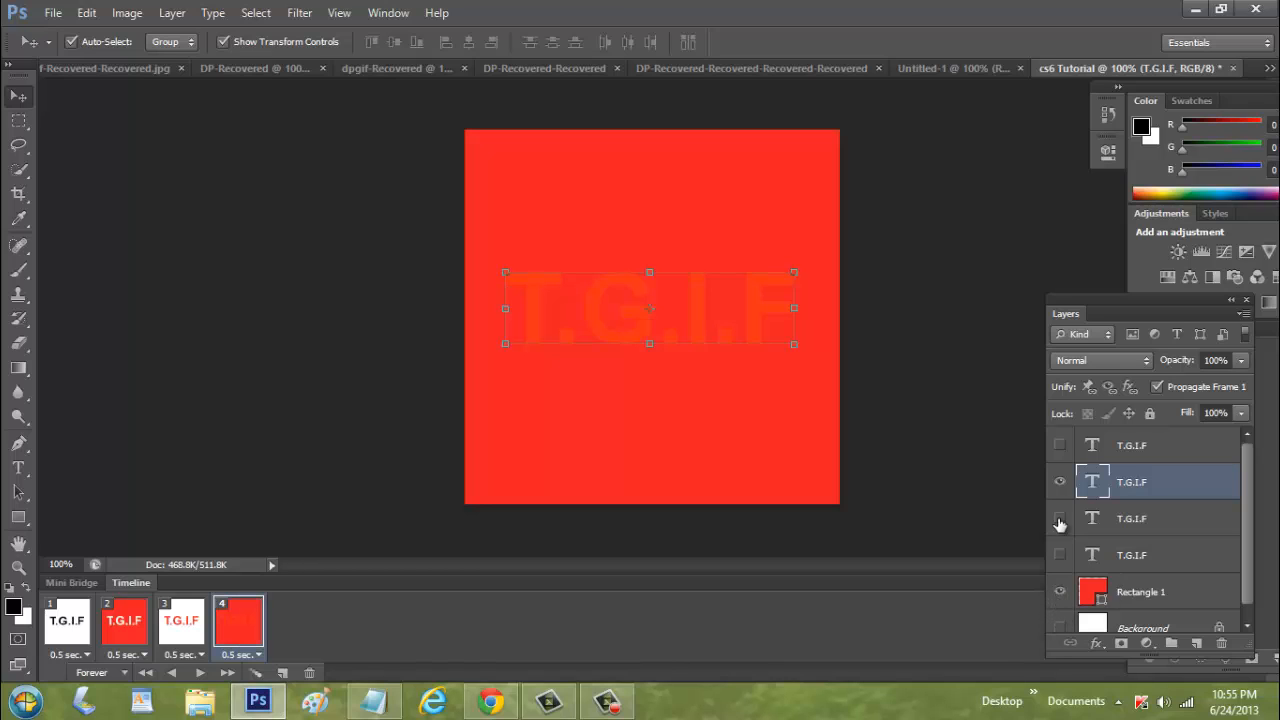
{"action": "left_click", "coordinate": [1060, 446]}
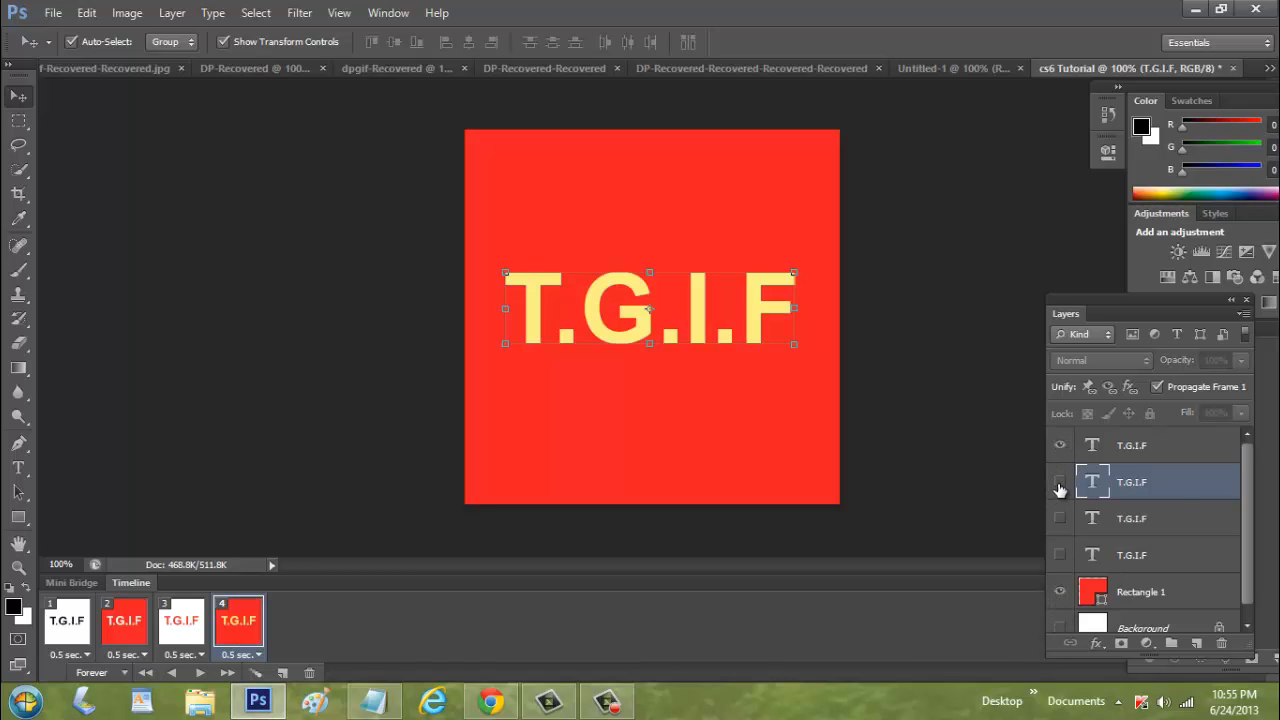
{"action": "left_click", "coordinate": [1059, 489]}
{"action": "left_click", "coordinate": [995, 485]}
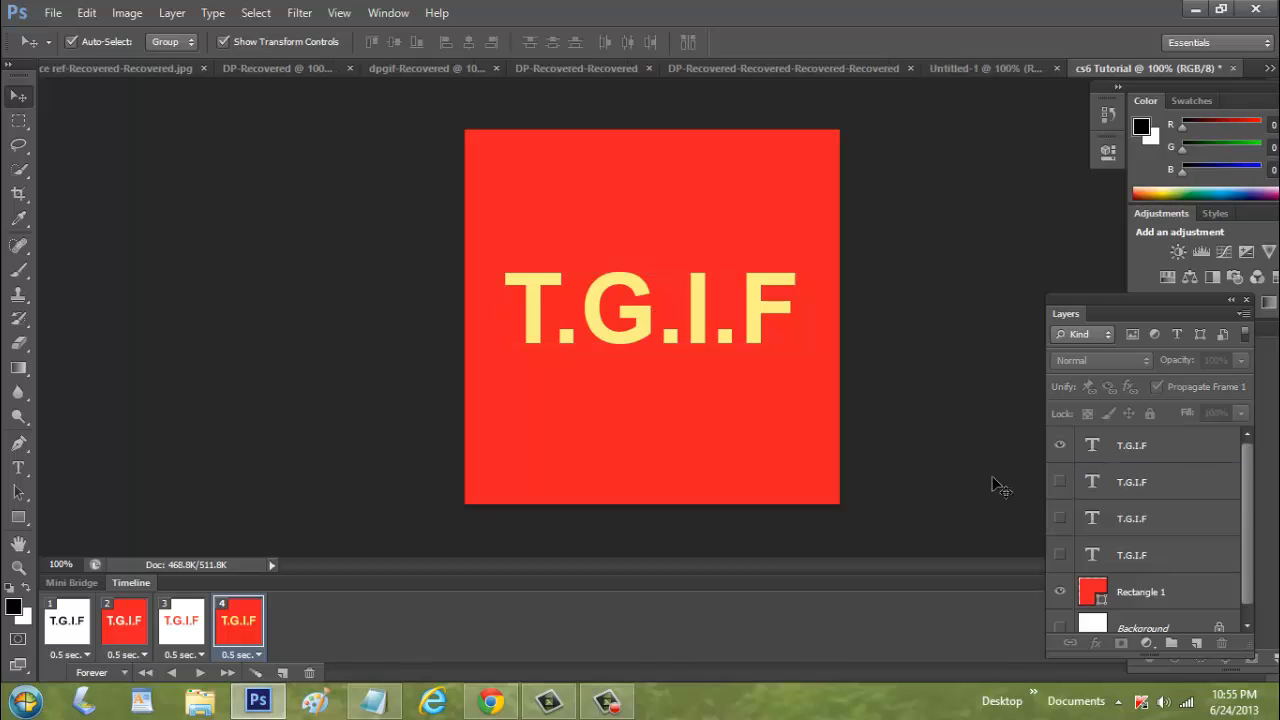
{"action": "left_click", "coordinate": [124, 673]}
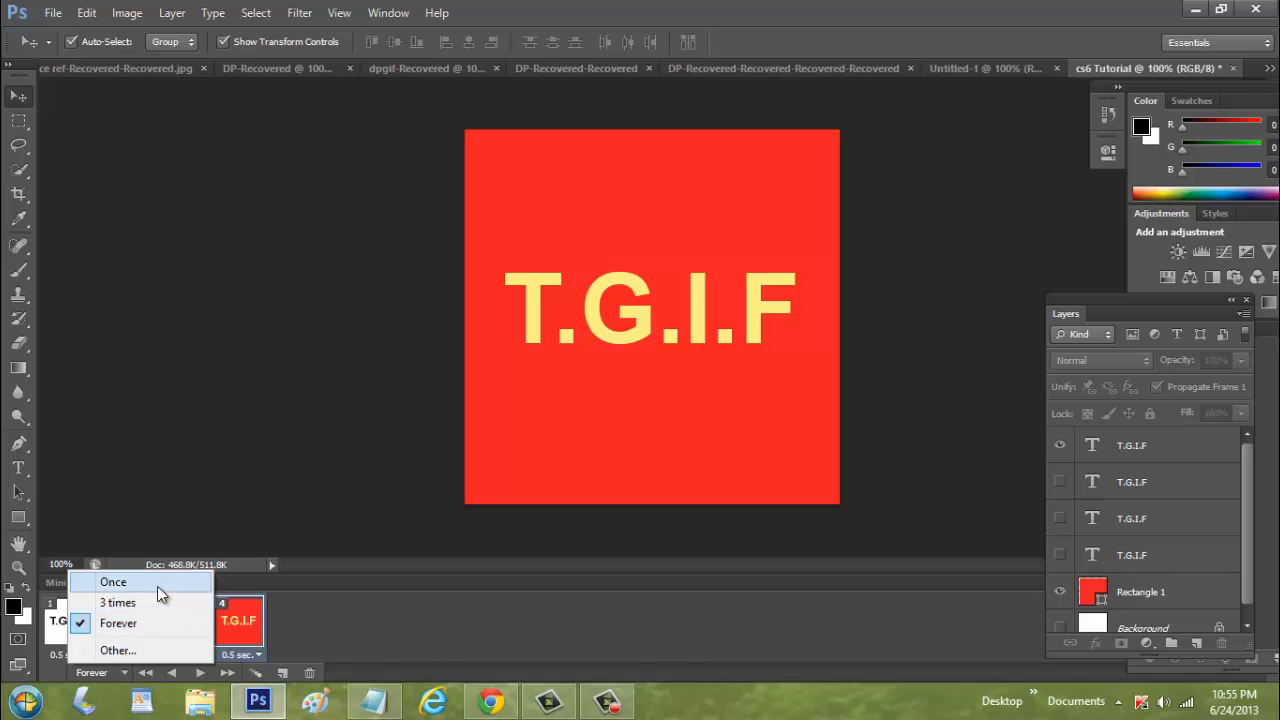
{"action": "left_click", "coordinate": [130, 650]}
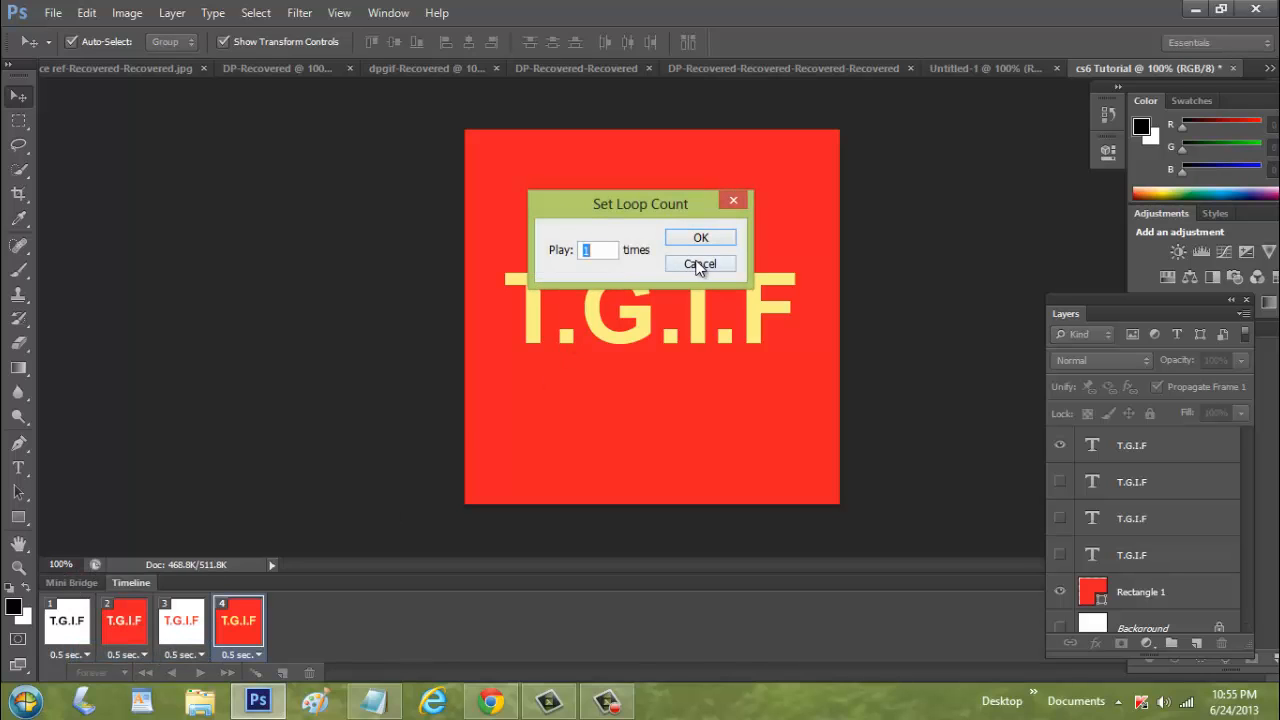
{"action": "left_click", "coordinate": [725, 264]}
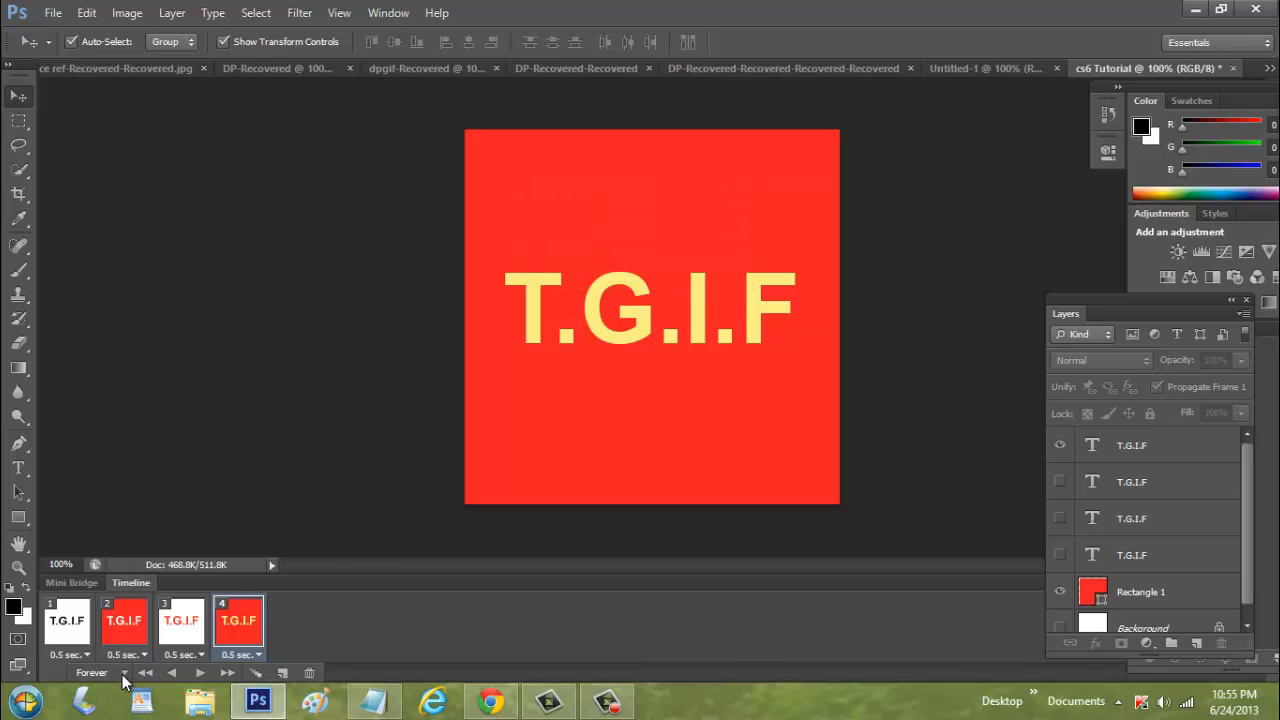
Choose Forever looping and play the four-frame animation from the first frame
{"action": "left_click", "coordinate": [124, 676]}
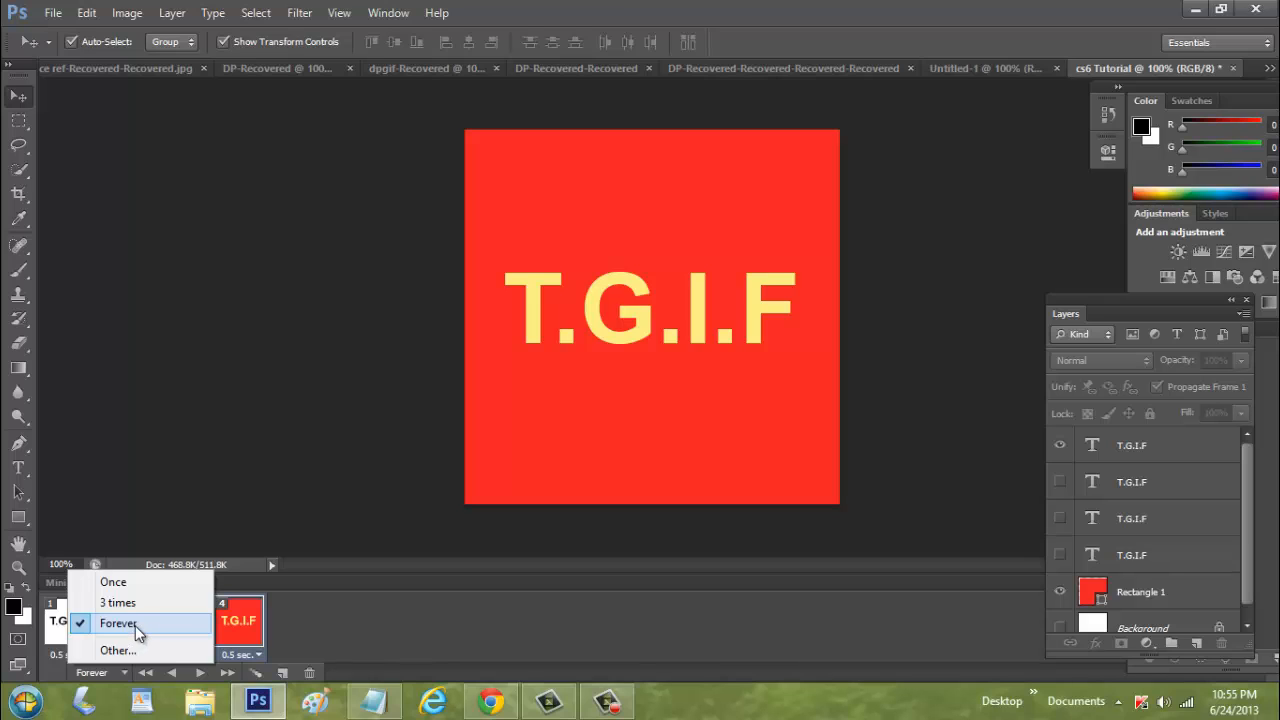
{"action": "left_click", "coordinate": [135, 624]}
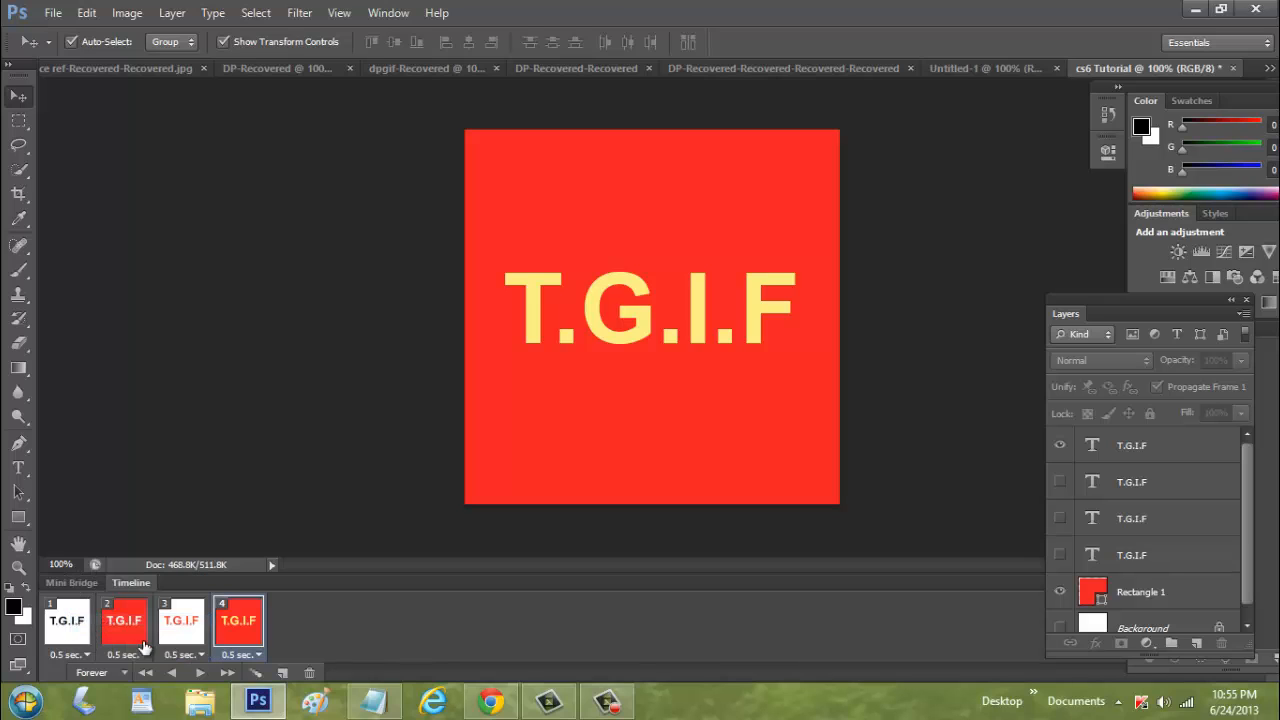
{"action": "left_click", "coordinate": [82, 634]}
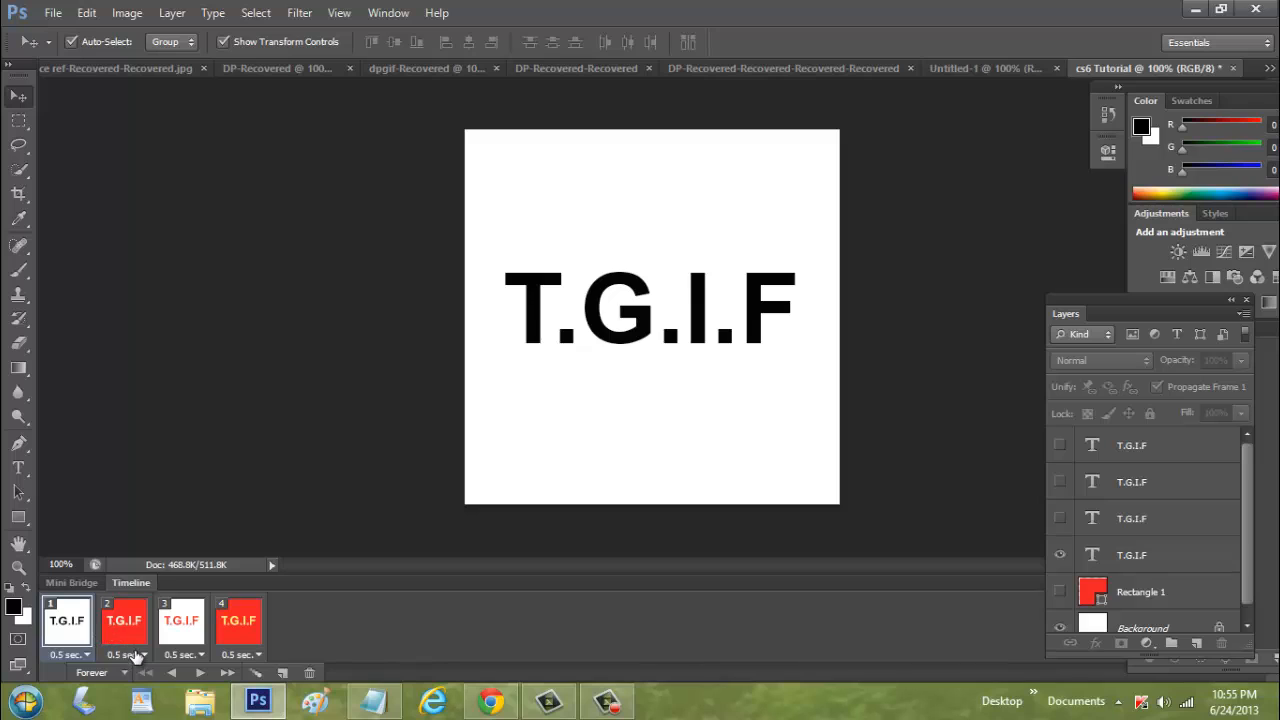
{"action": "left_click", "coordinate": [201, 673]}
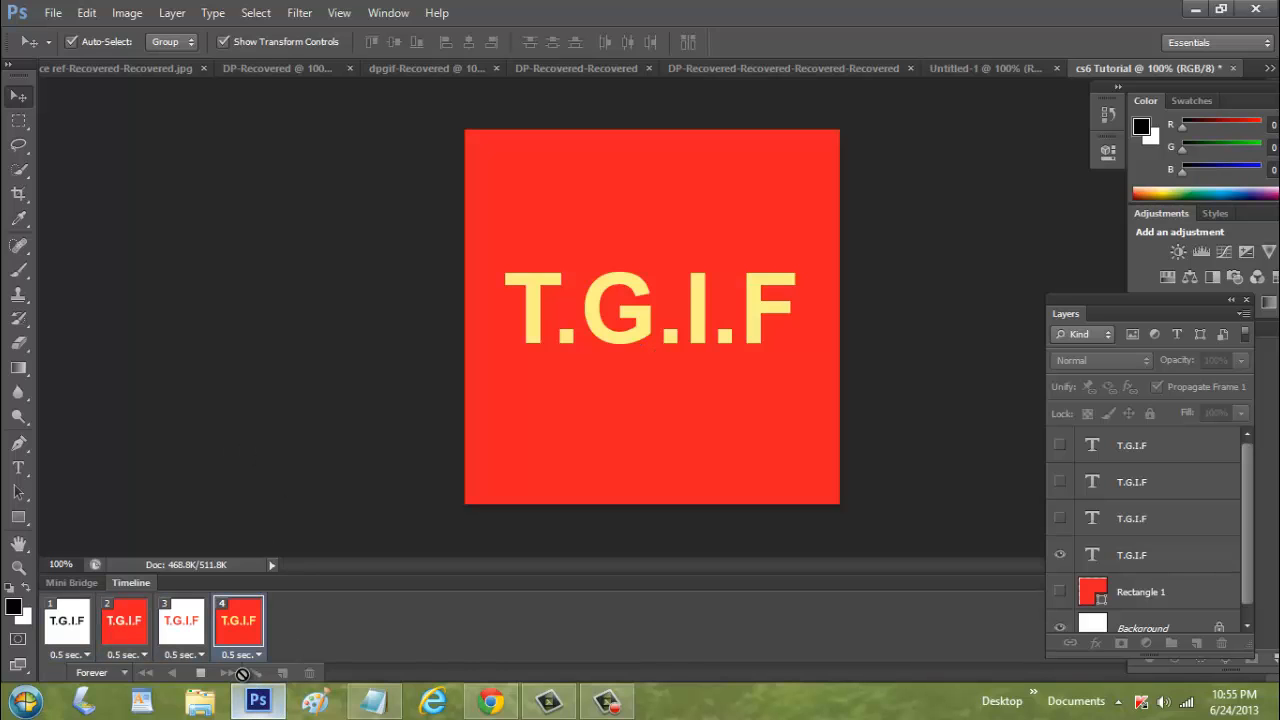
{"action": "left_click", "coordinate": [201, 673]}
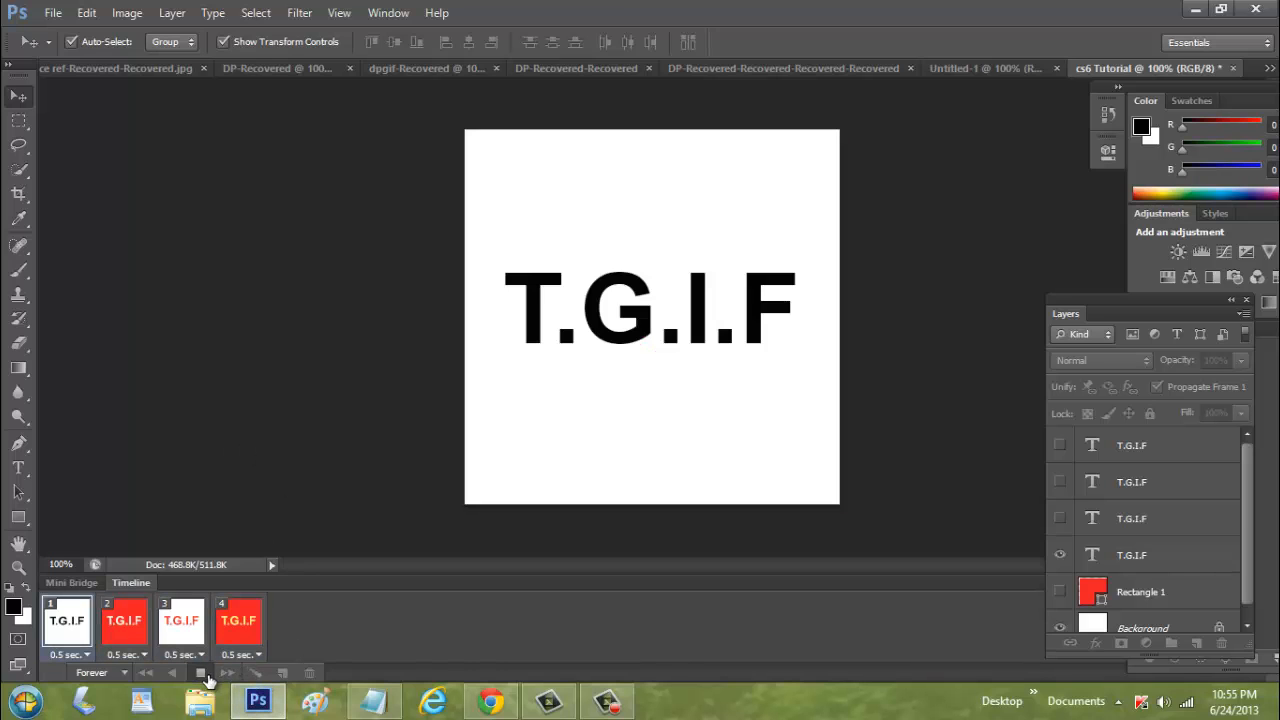
Set the delay of all four animation frames to 0.1 seconds
{"action": "left_click", "coordinate": [83, 653]}
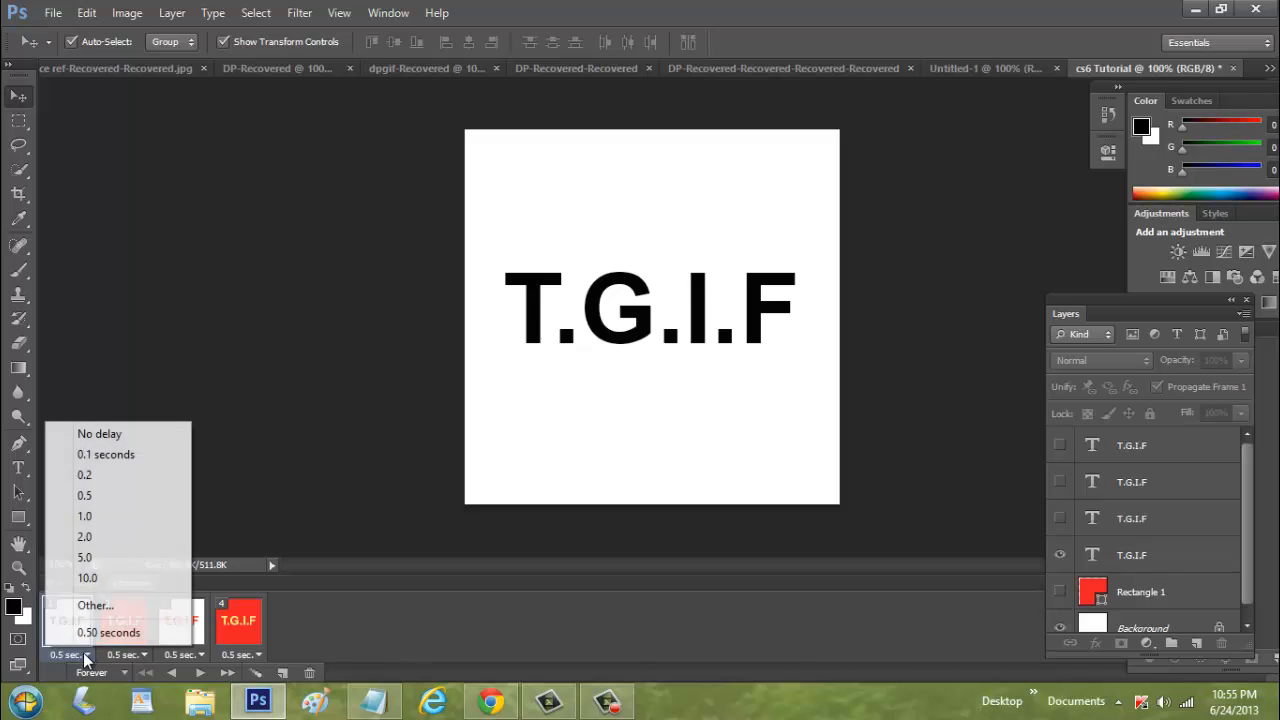
{"action": "left_click", "coordinate": [112, 459]}
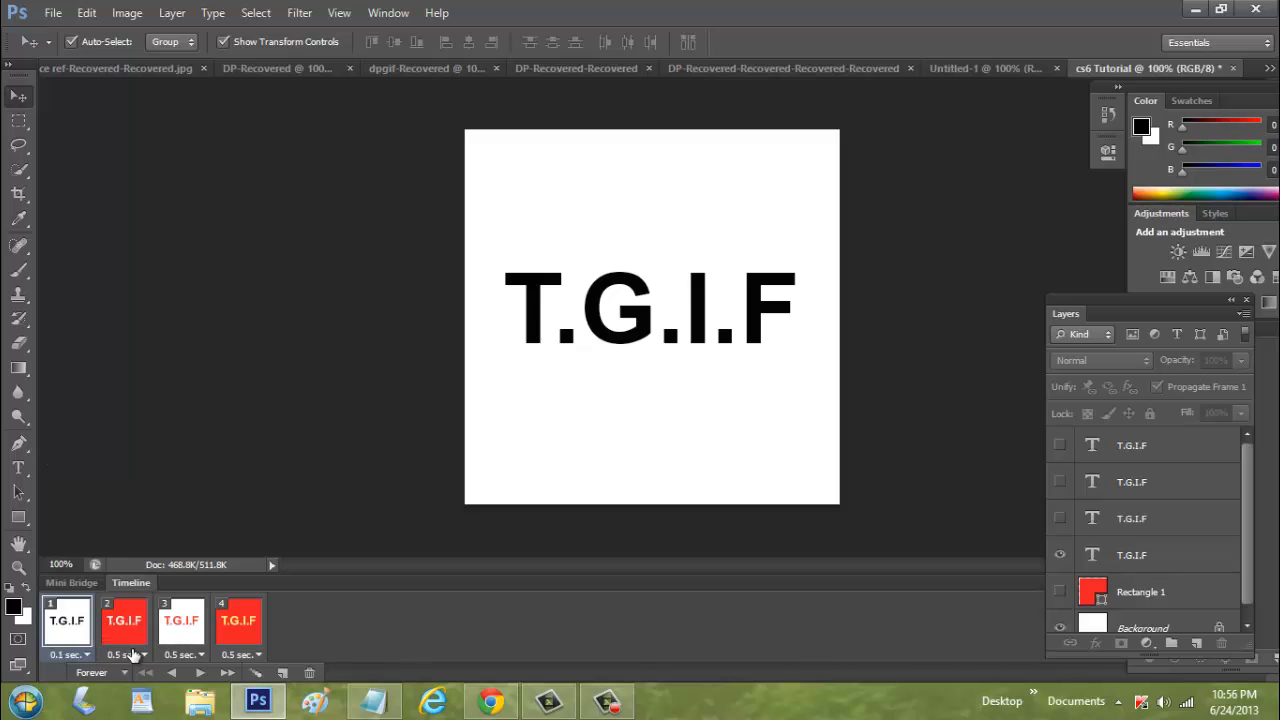
{"action": "left_click", "coordinate": [140, 660]}
{"action": "left_click", "coordinate": [150, 454]}
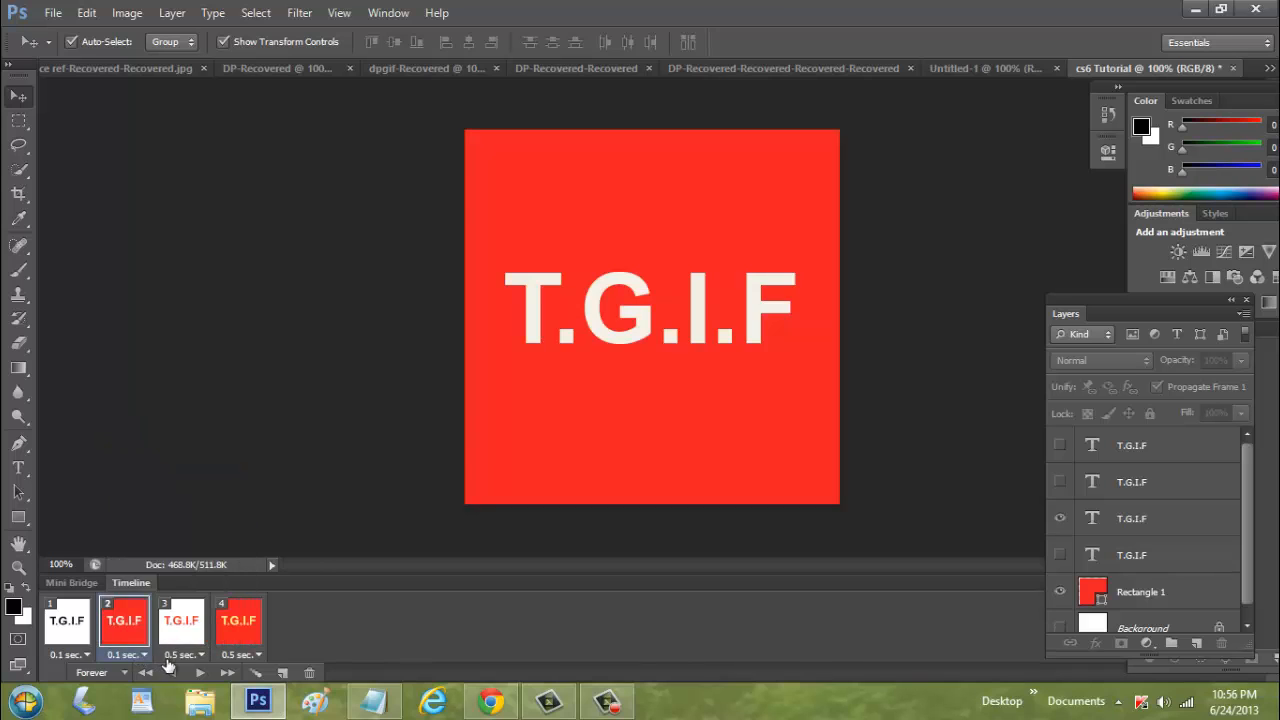
{"action": "left_click", "coordinate": [170, 656]}
{"action": "left_click", "coordinate": [238, 475]}
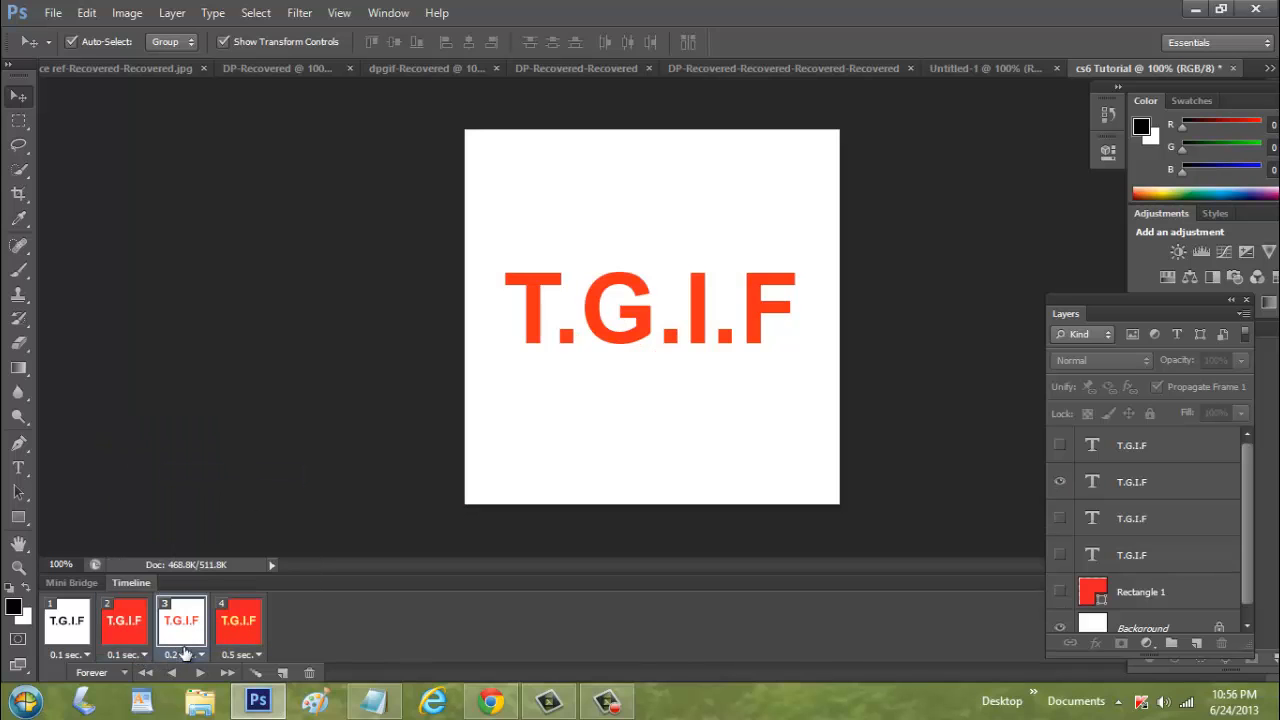
{"action": "left_click", "coordinate": [184, 655]}
{"action": "left_click", "coordinate": [225, 455]}
{"action": "left_click", "coordinate": [240, 655]}
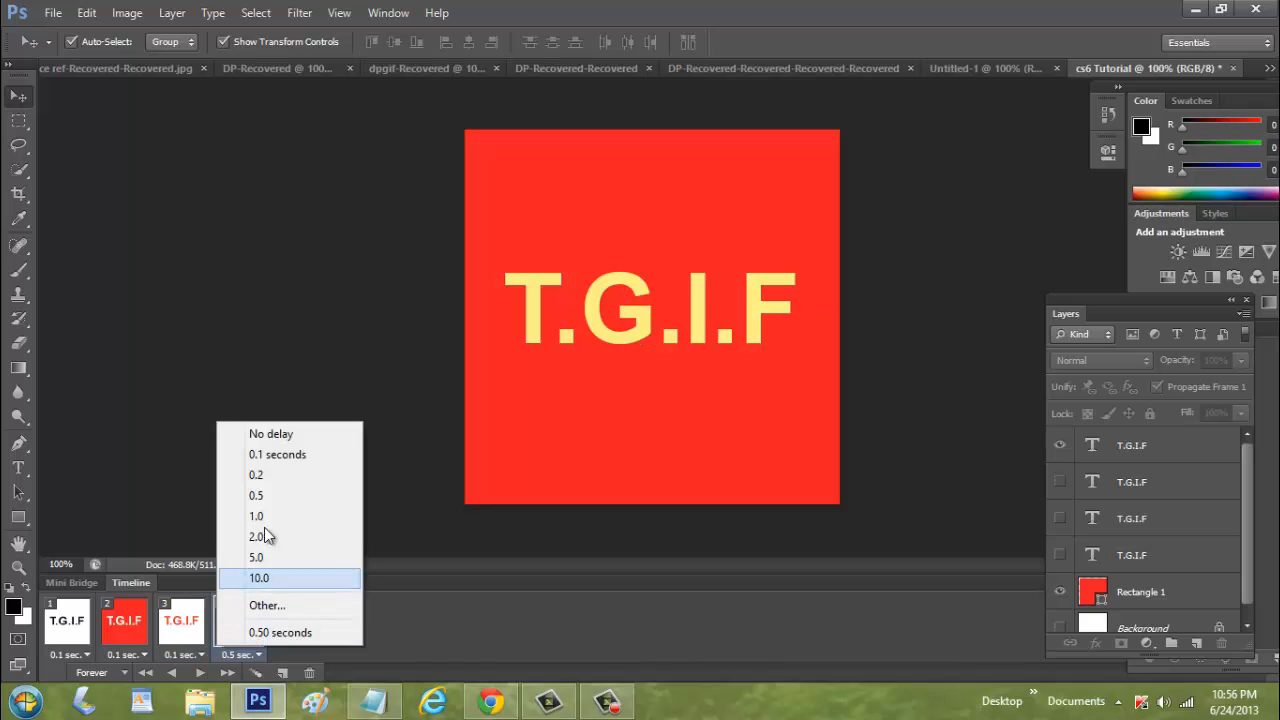
{"action": "left_click", "coordinate": [277, 455]}
Select the first frame and play the animation to preview the faster timing
{"action": "left_click", "coordinate": [65, 622]}
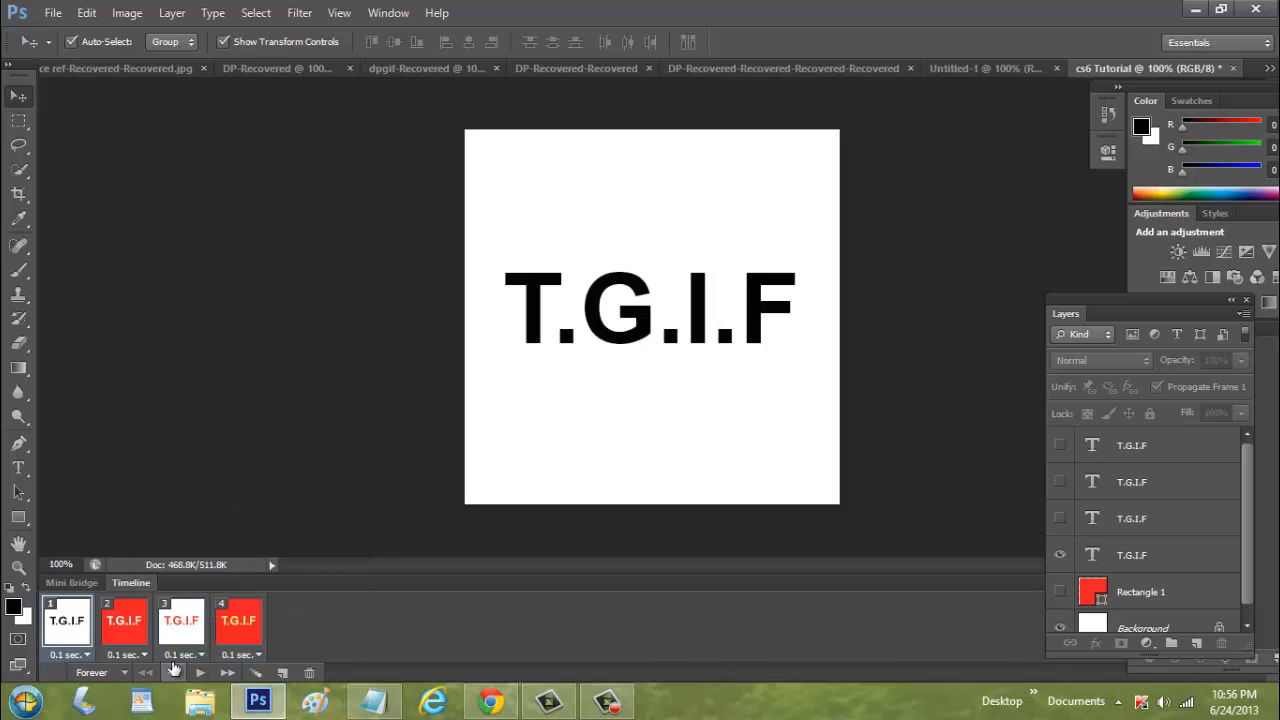
{"action": "left_click", "coordinate": [201, 675]}
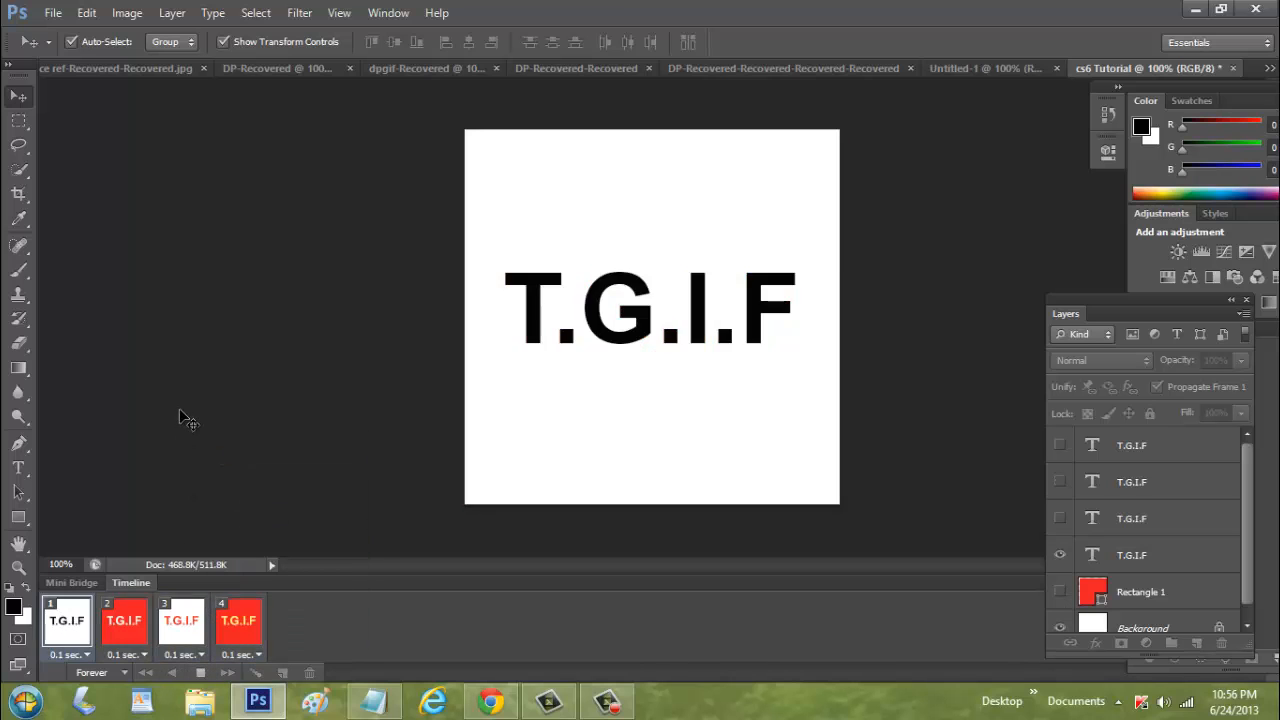
{"action": "left_click", "coordinate": [201, 675]}
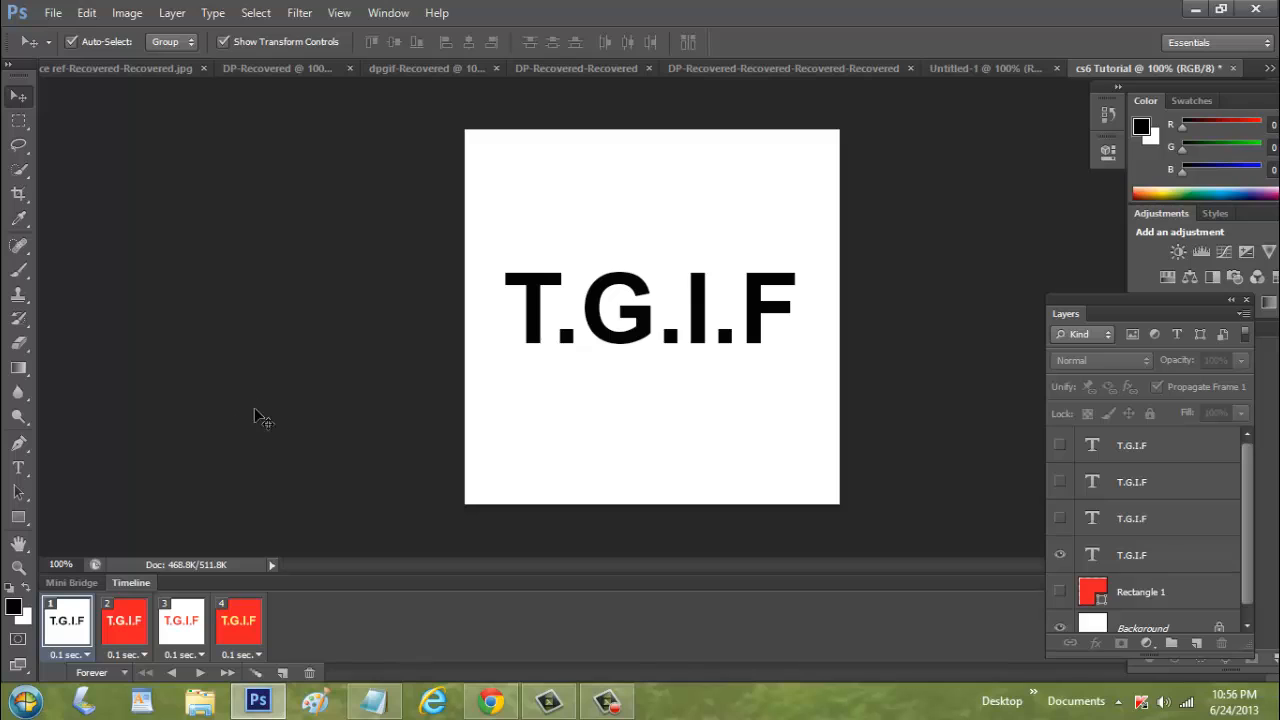
Open the Save for Web dialog for the four-frame animation
{"action": "scroll", "coordinate": [1248, 535], "scroll_direction": "down", "scroll_amount": 1}
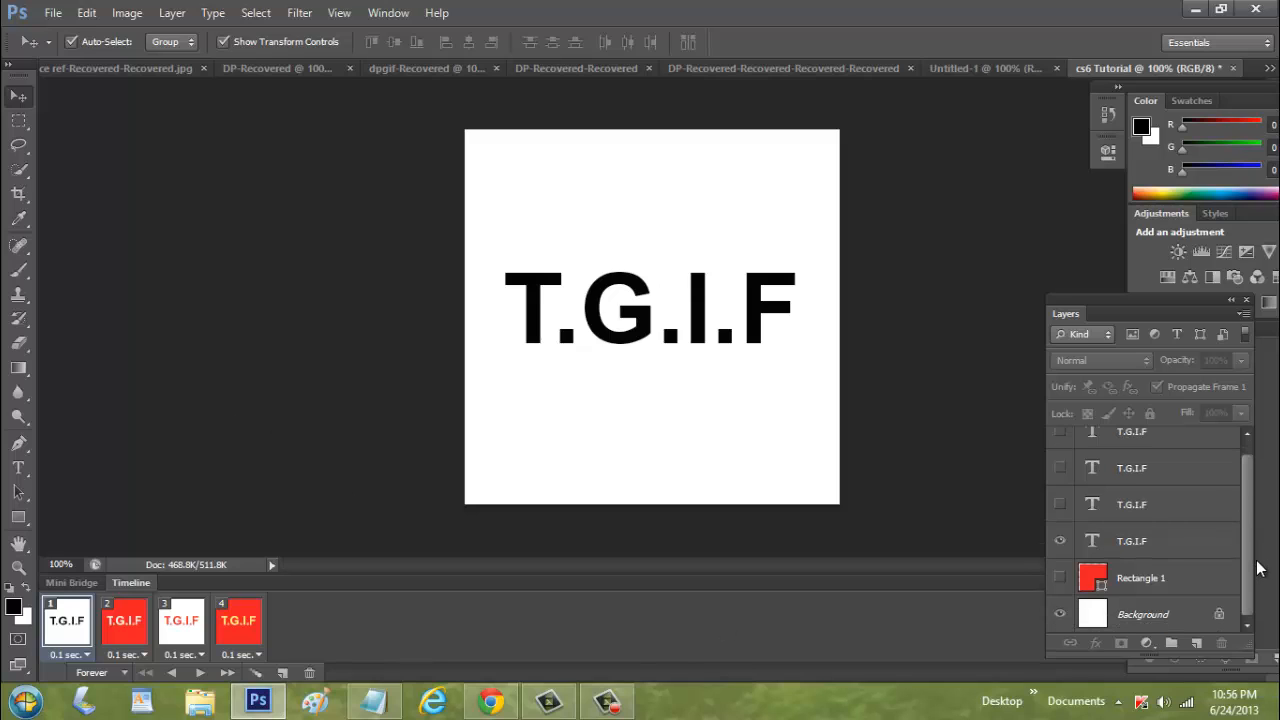
{"action": "scroll", "coordinate": [1258, 505], "scroll_direction": "up", "scroll_amount": 1}
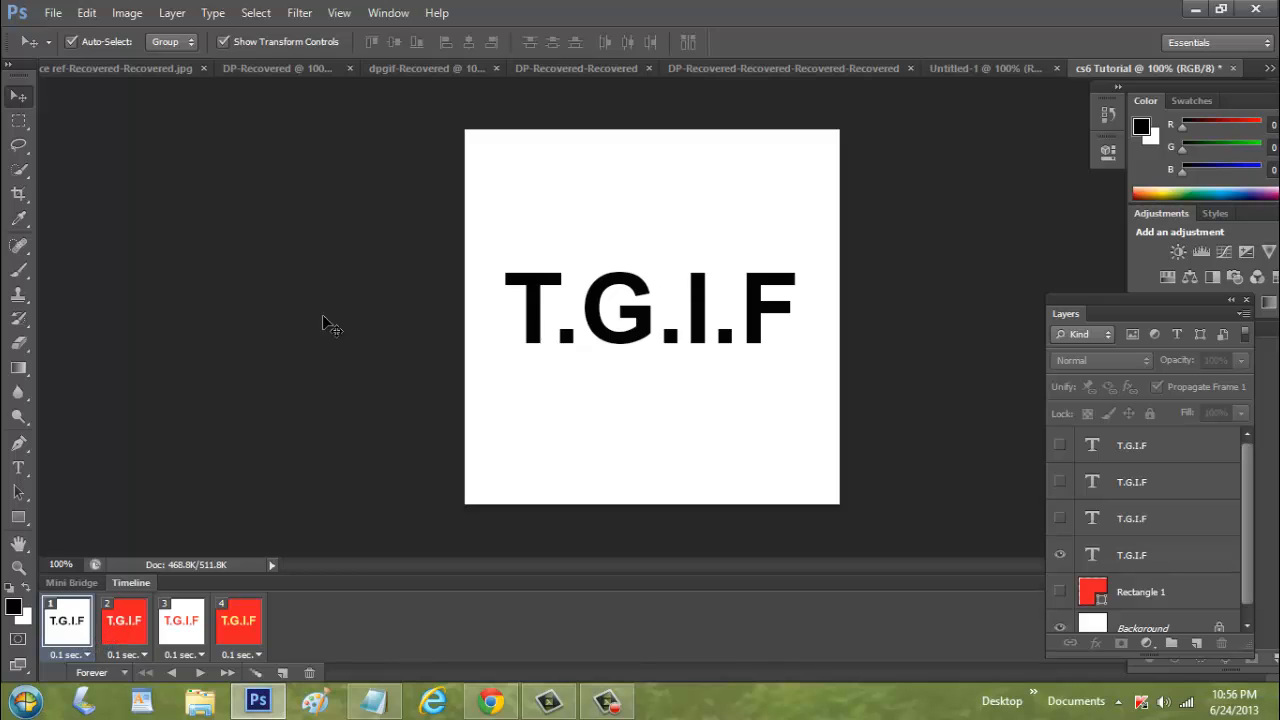
{"action": "left_click", "coordinate": [53, 12]}
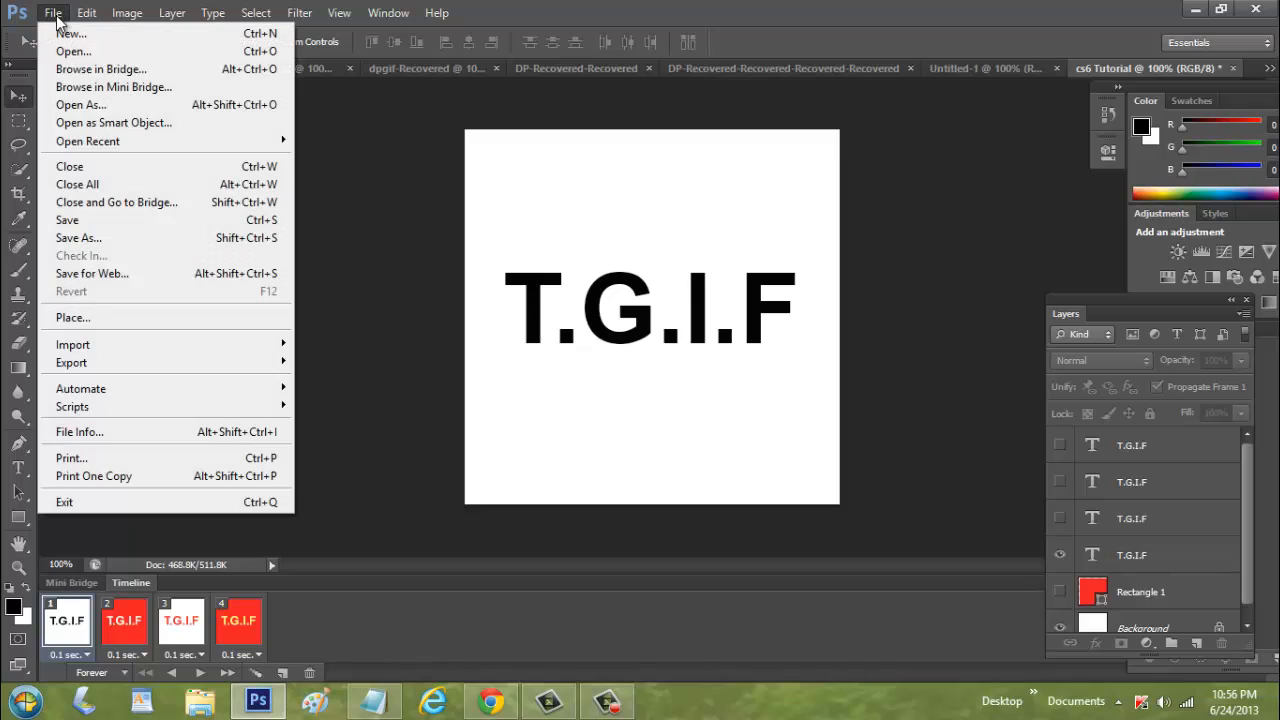
{"action": "left_click", "coordinate": [176, 272]}
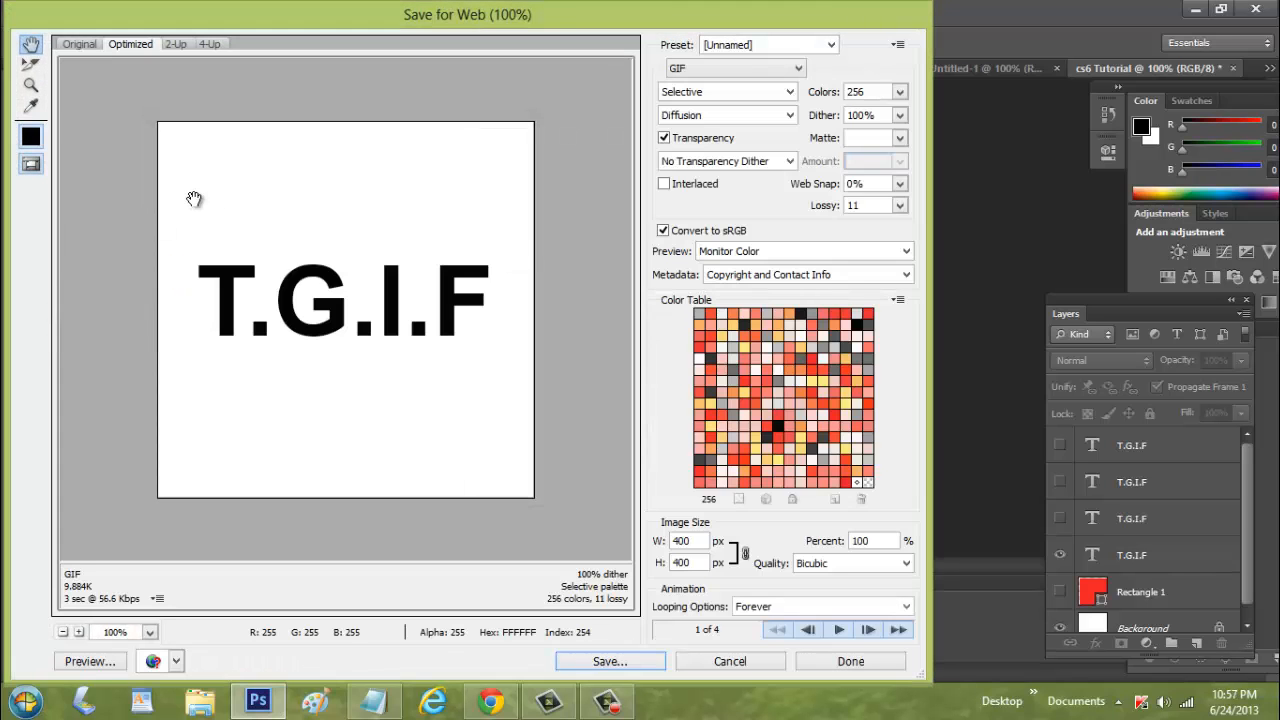
Examine the GIF Colors and Lossy options in the Save for Web dialog
{"action": "left_click_drag", "start_coordinate": [506, 16], "coordinate": [553, 17]}
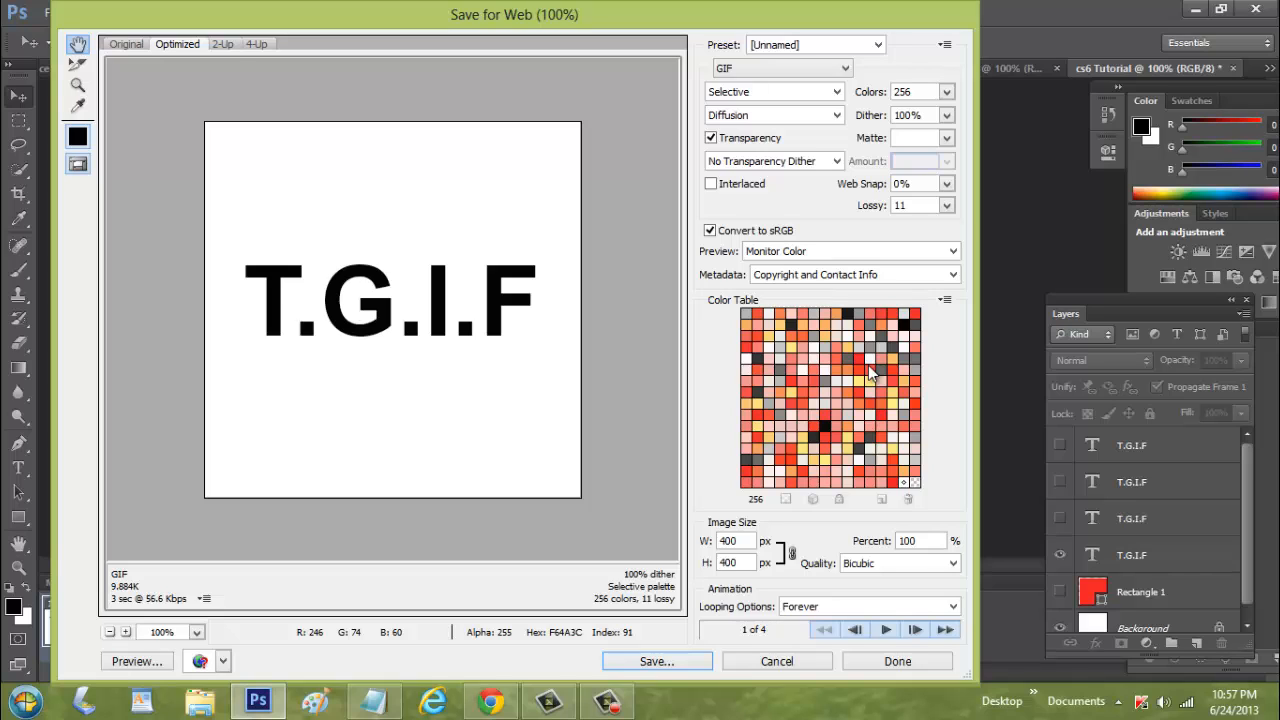
{"action": "left_click", "coordinate": [946, 91]}
{"action": "left_click", "coordinate": [945, 92]}
{"action": "left_click", "coordinate": [950, 206]}
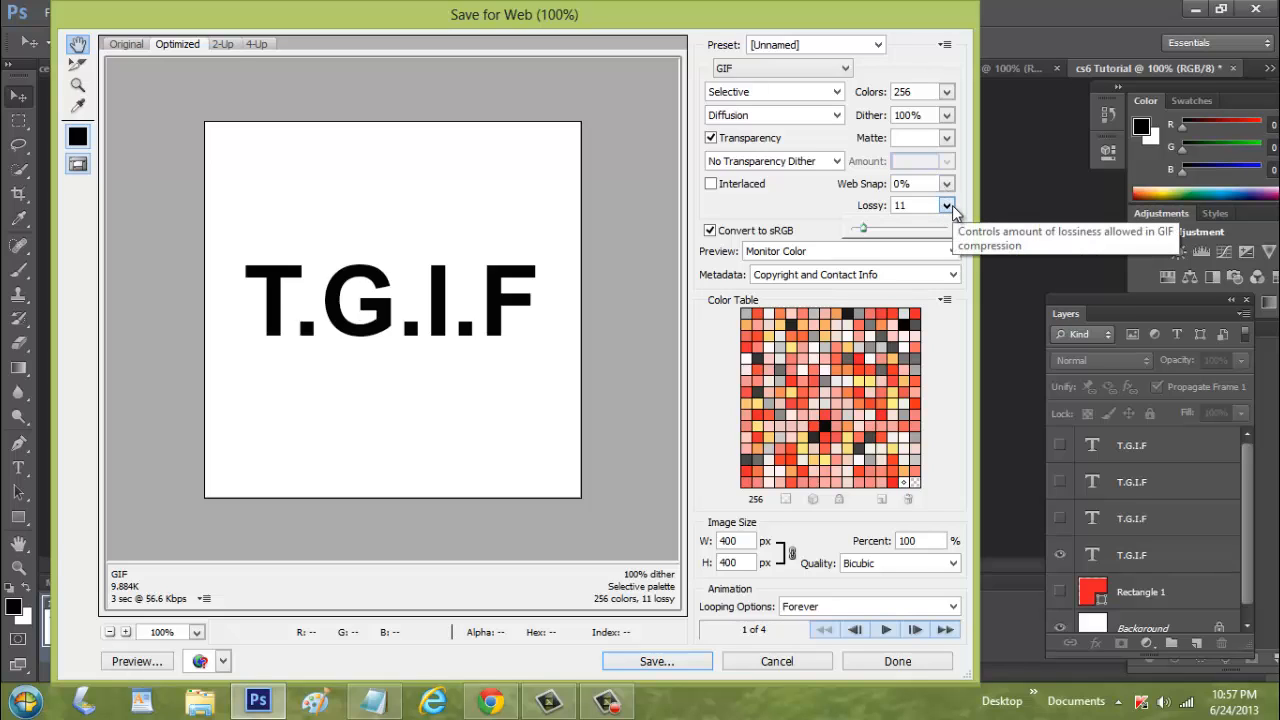